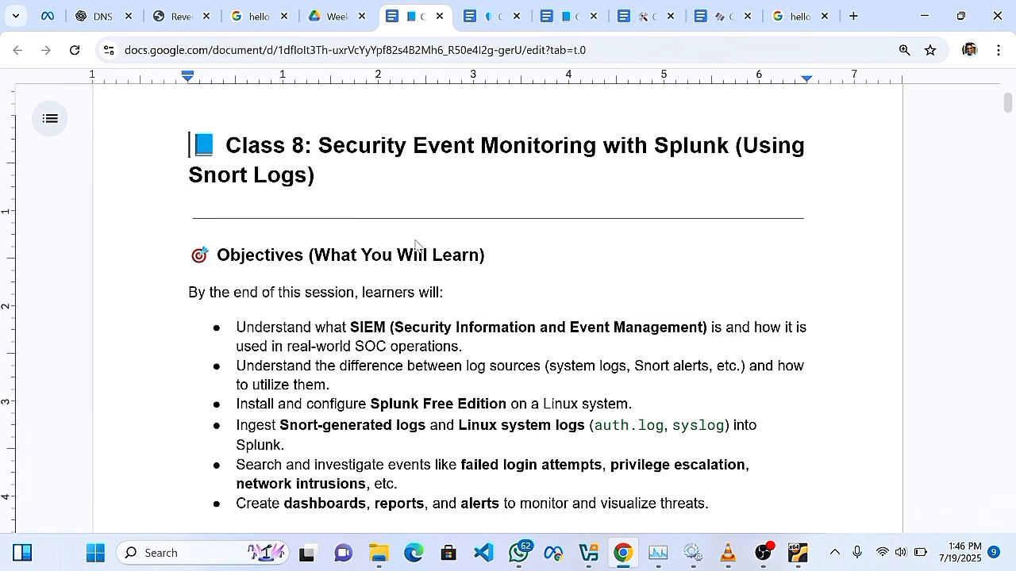
Read down the Class 8 notes past Objectives to Theory Breakdown, dismissing the WhatsApp toast.
{"action": "scroll", "coordinate": [414, 256], "scroll_direction": "down", "scroll_amount": 1}
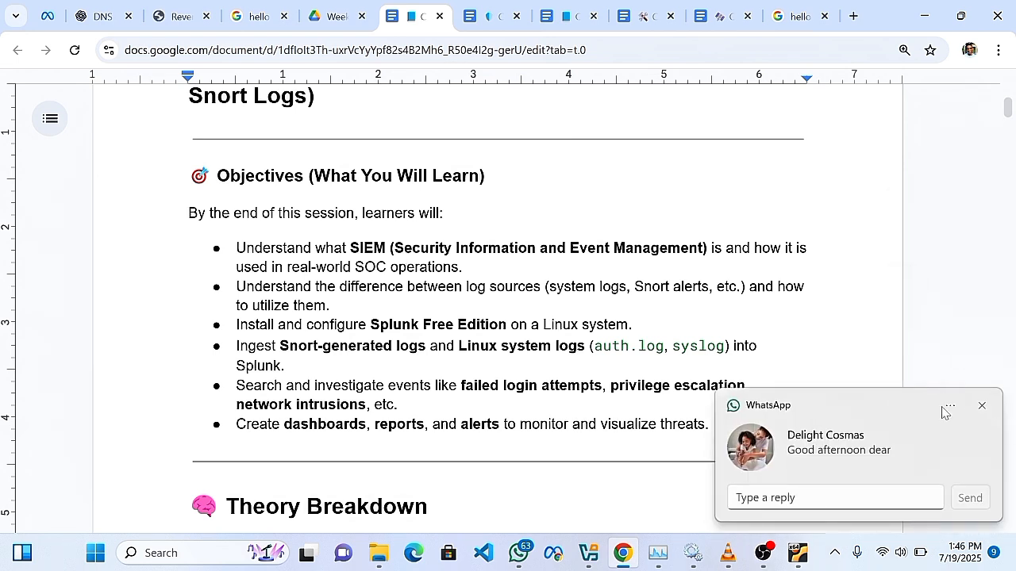
{"action": "left_click", "coordinate": [981, 406]}
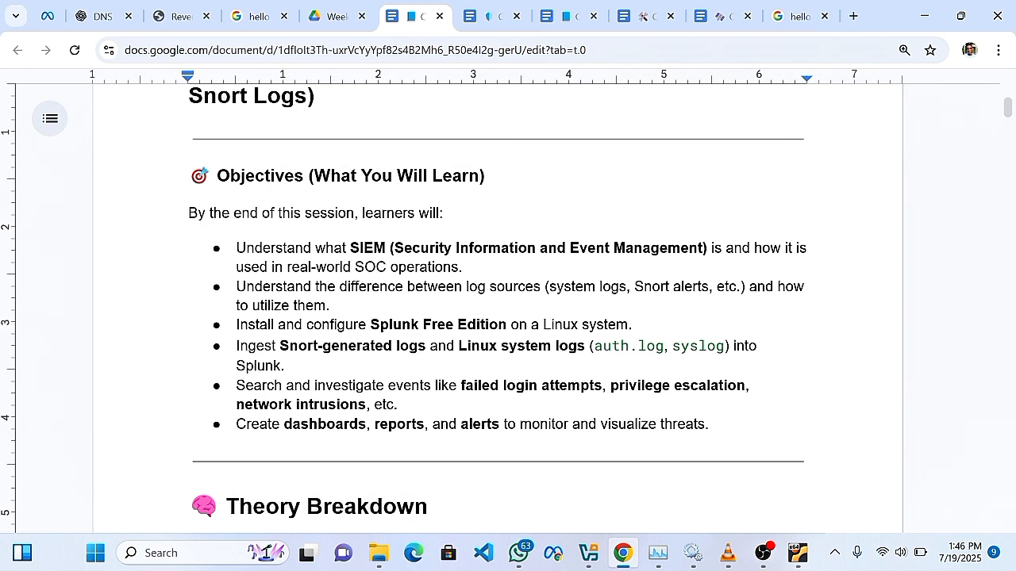
{"action": "scroll", "coordinate": [497, 309], "scroll_direction": "down", "scroll_amount": 1}
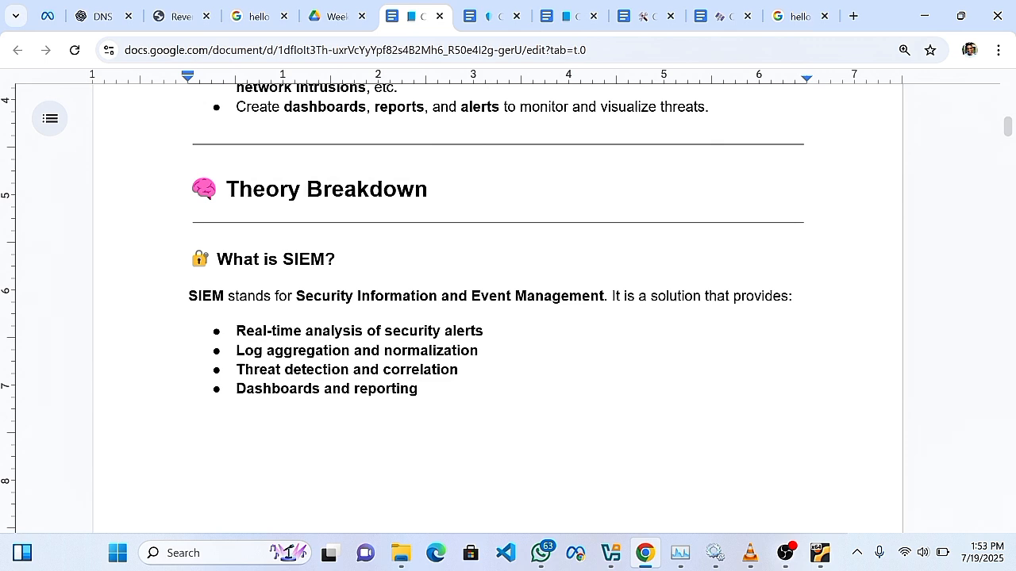
Read past the SIEM Core Use Cases table to the Host-based vs Network-based Logs table.
{"action": "scroll", "coordinate": [508, 310], "scroll_direction": "down", "scroll_amount": 1}
{"action": "scroll", "coordinate": [508, 310], "scroll_direction": "down", "scroll_amount": 7}
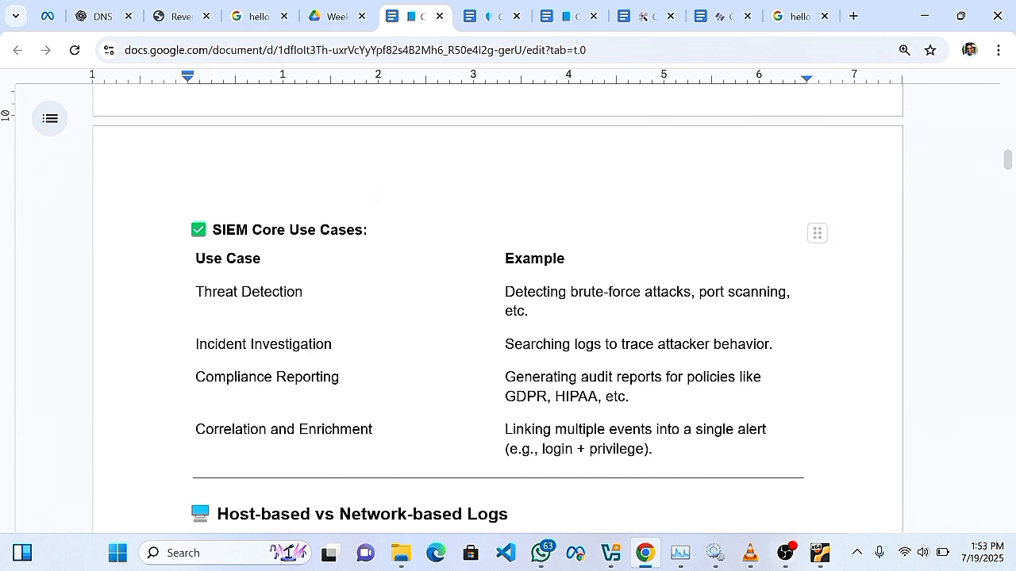
{"action": "scroll", "coordinate": [578, 442], "scroll_direction": "down", "scroll_amount": 2}
{"action": "scroll", "coordinate": [579, 442], "scroll_direction": "up", "scroll_amount": 1}
{"action": "scroll", "coordinate": [578, 442], "scroll_direction": "down", "scroll_amount": 3}
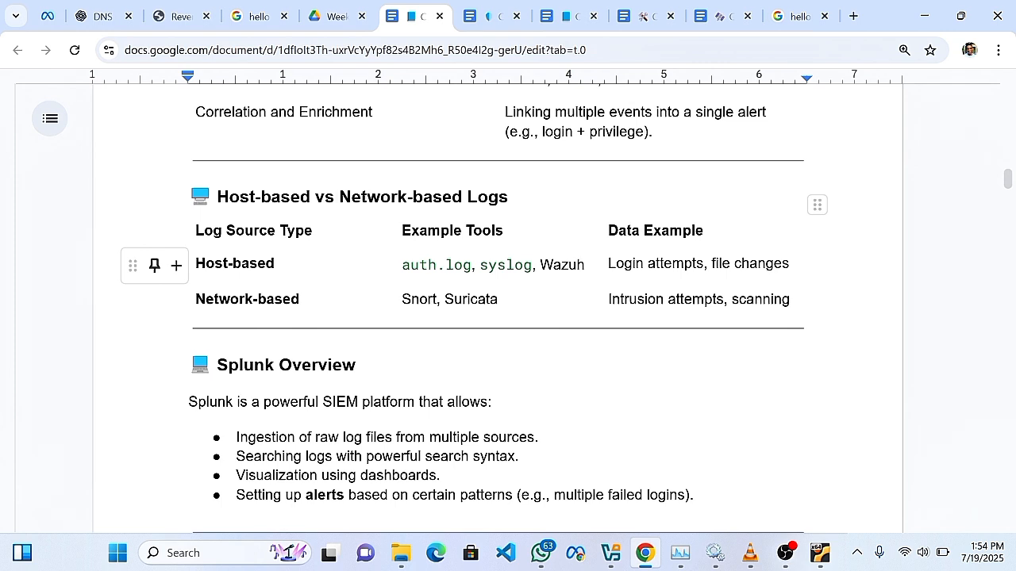
Read past Splunk Overview to Lab Work and PART 1: Install and Configure Splunk.
{"action": "scroll", "coordinate": [498, 309], "scroll_direction": "down", "scroll_amount": 1}
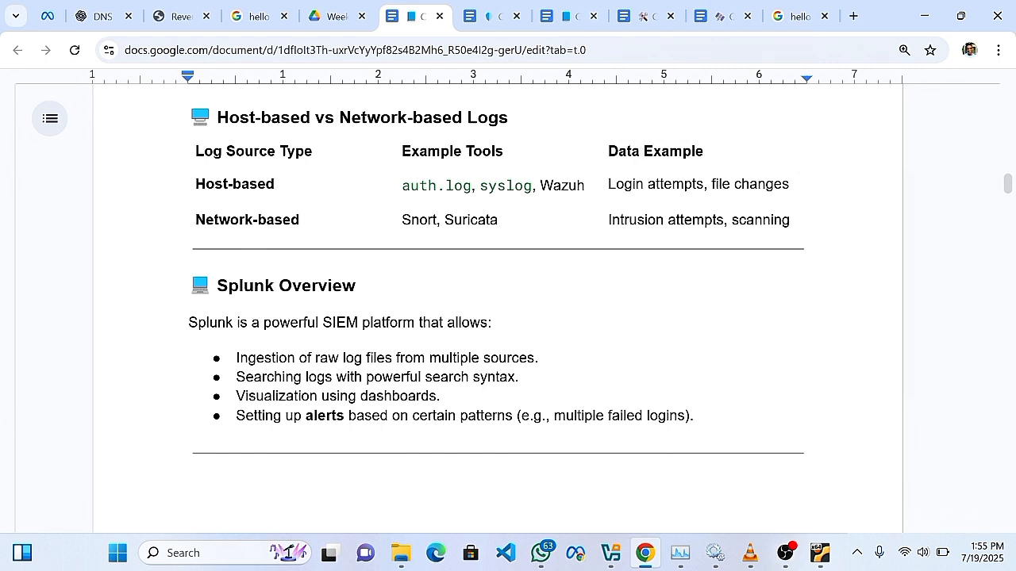
{"action": "scroll", "coordinate": [498, 310], "scroll_direction": "down", "scroll_amount": 10}
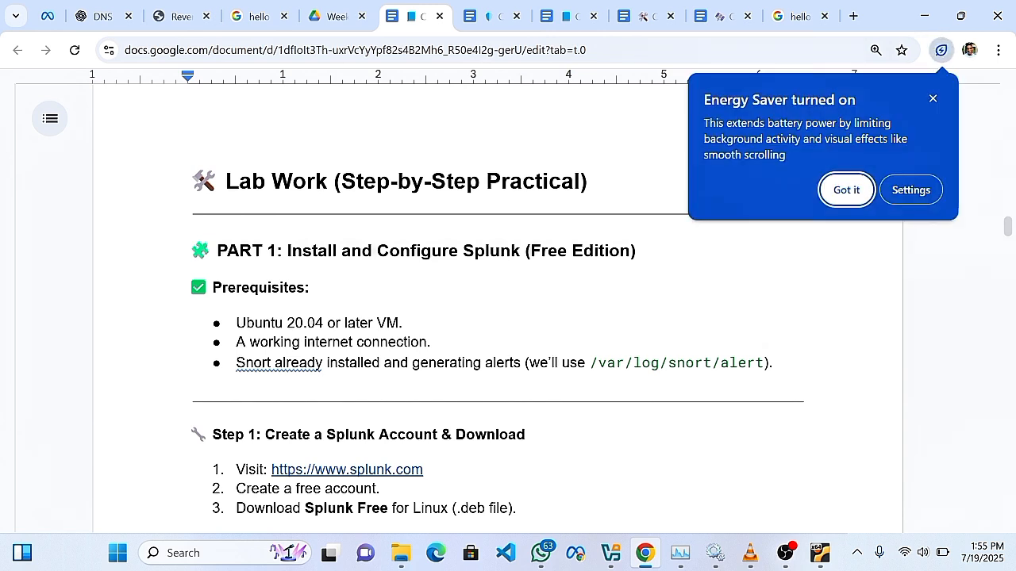
Dismiss the Energy Saver notice with Got it and return to the Ubuntu VM.
{"action": "left_click", "coordinate": [846, 190]}
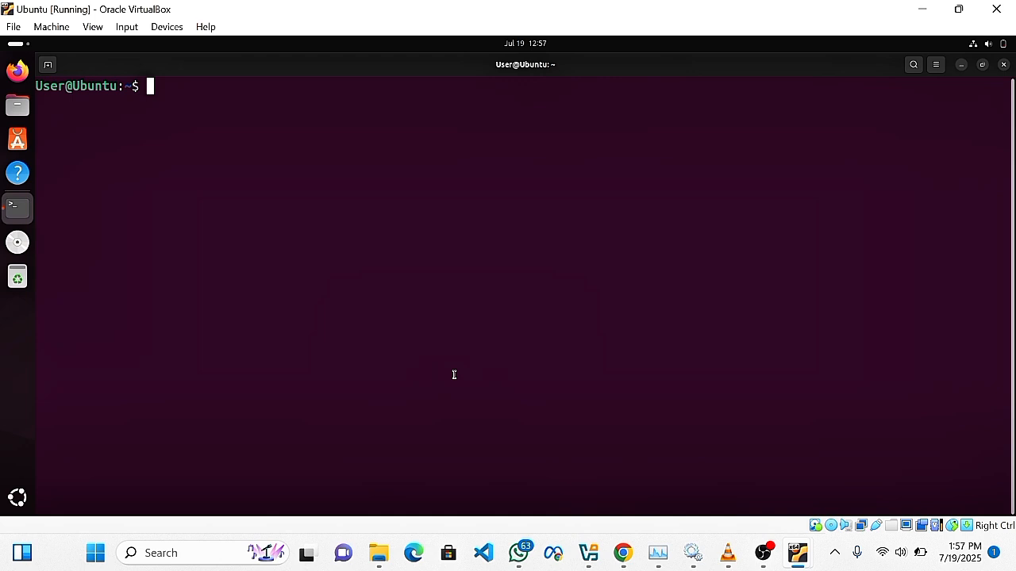
{"action": "left_click", "coordinate": [9, 73]}
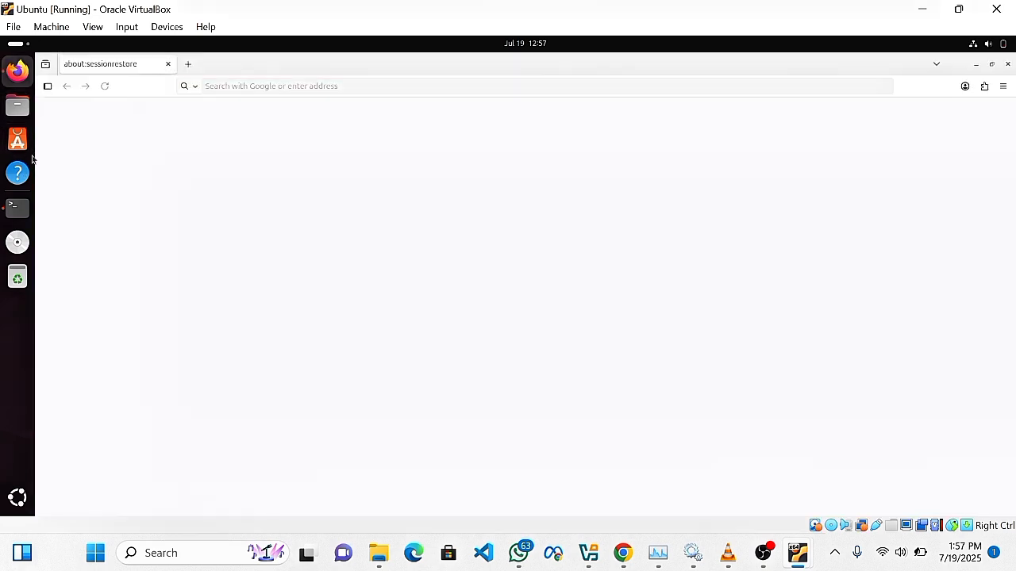
{"action": "left_click", "coordinate": [188, 64]}
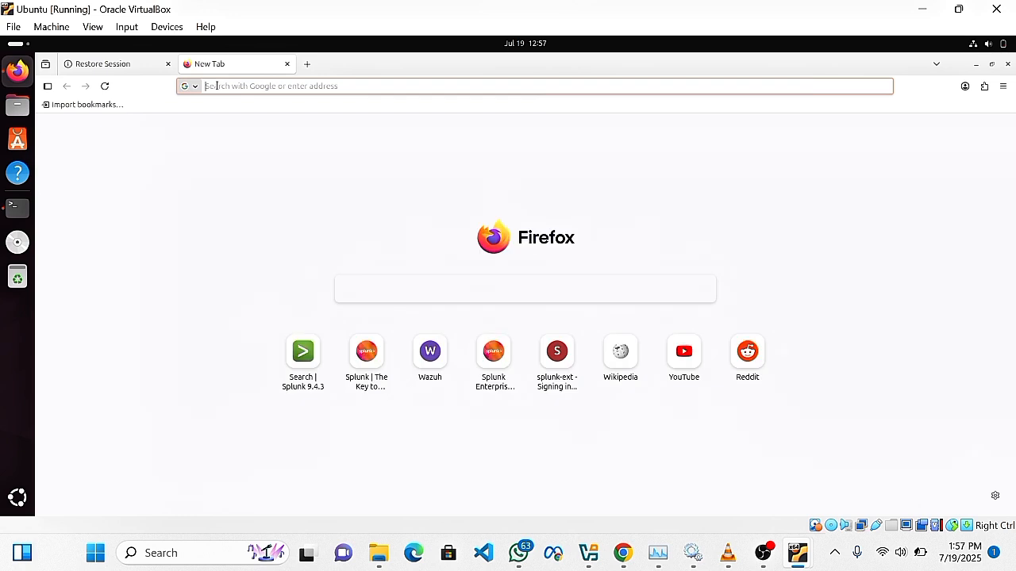
{"action": "left_click", "coordinate": [216, 86]}
{"action": "type", "text": "splunk.com/"}
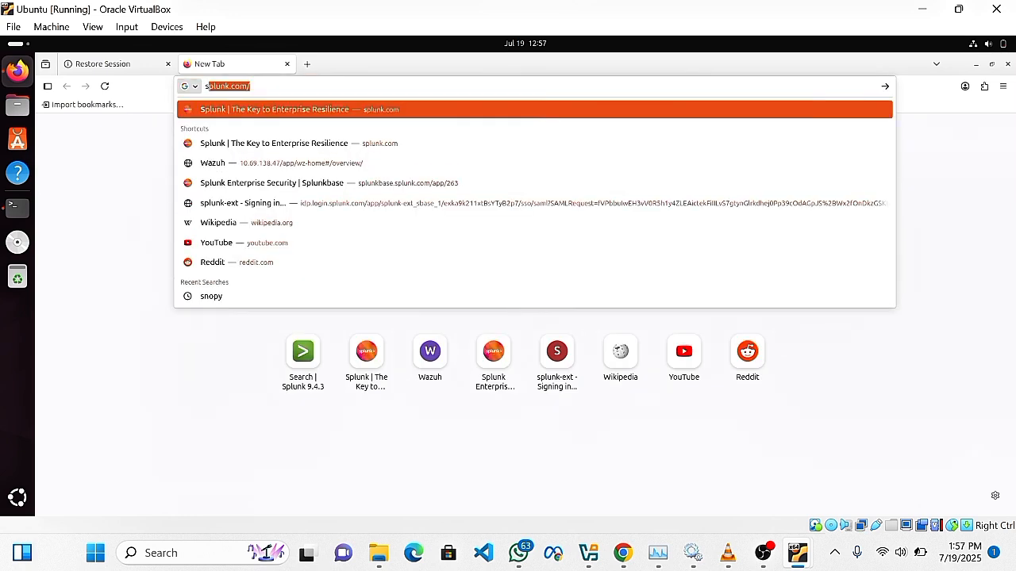
{"action": "key", "text": "Return"}
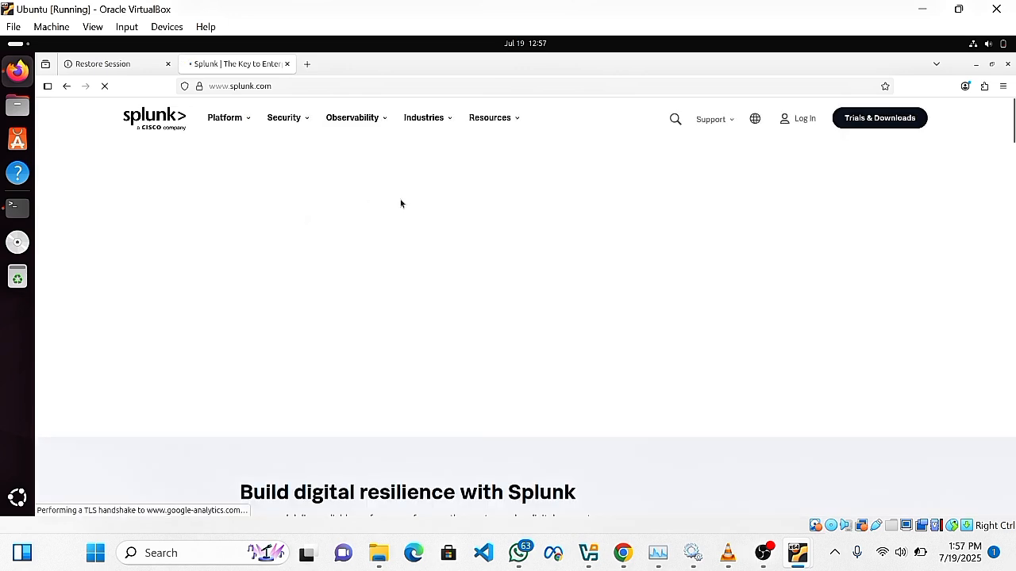
Scroll the splunk.com homepage and dismiss the WhatsApp group notification.
{"action": "scroll", "coordinate": [580, 227], "scroll_direction": "down", "scroll_amount": 2}
{"action": "scroll", "coordinate": [580, 228], "scroll_direction": "down", "scroll_amount": 10}
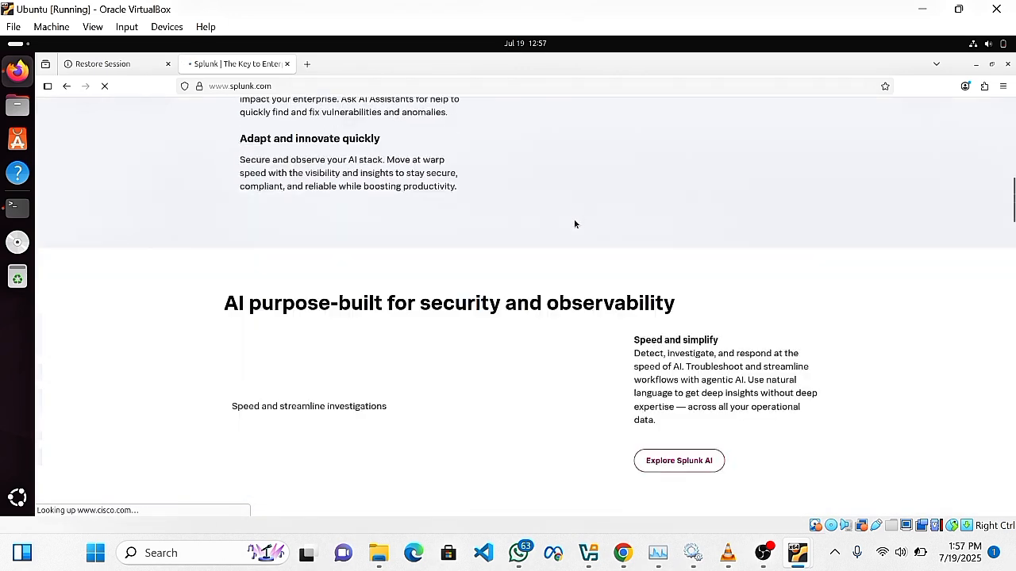
{"action": "scroll", "coordinate": [571, 223], "scroll_direction": "up", "scroll_amount": 3}
{"action": "scroll", "coordinate": [571, 220], "scroll_direction": "up", "scroll_amount": 8}
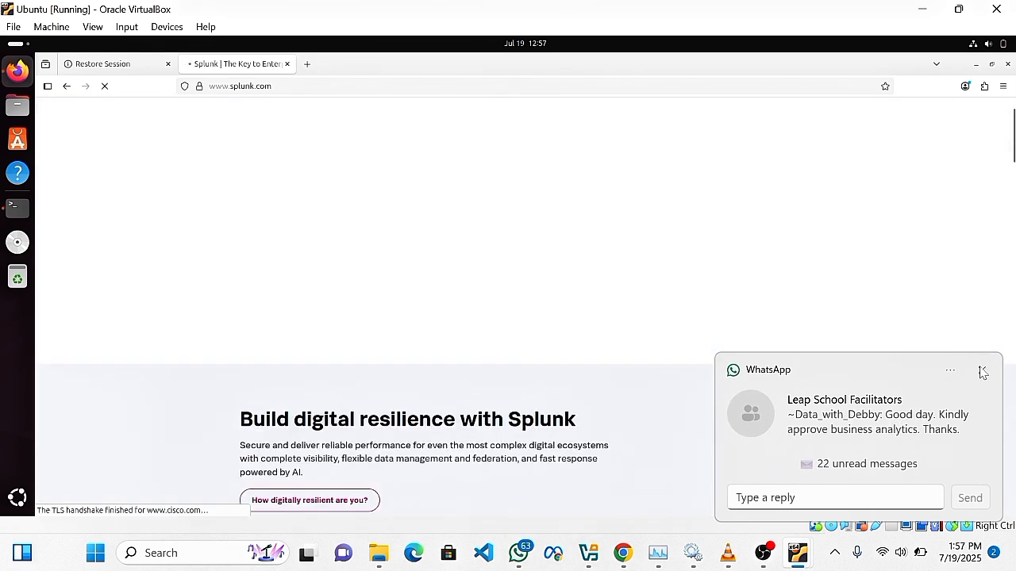
{"action": "left_click", "coordinate": [982, 372]}
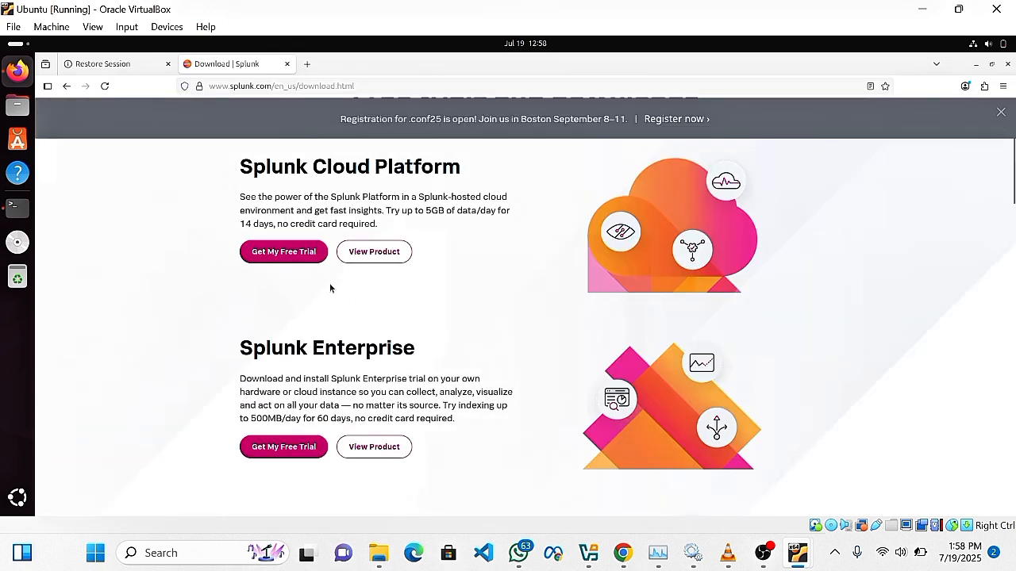
Open the Splunk Enterprise free trial download page.
{"action": "scroll", "coordinate": [328, 288], "scroll_direction": "down", "scroll_amount": 3}
{"action": "scroll", "coordinate": [331, 290], "scroll_direction": "up", "scroll_amount": 1}
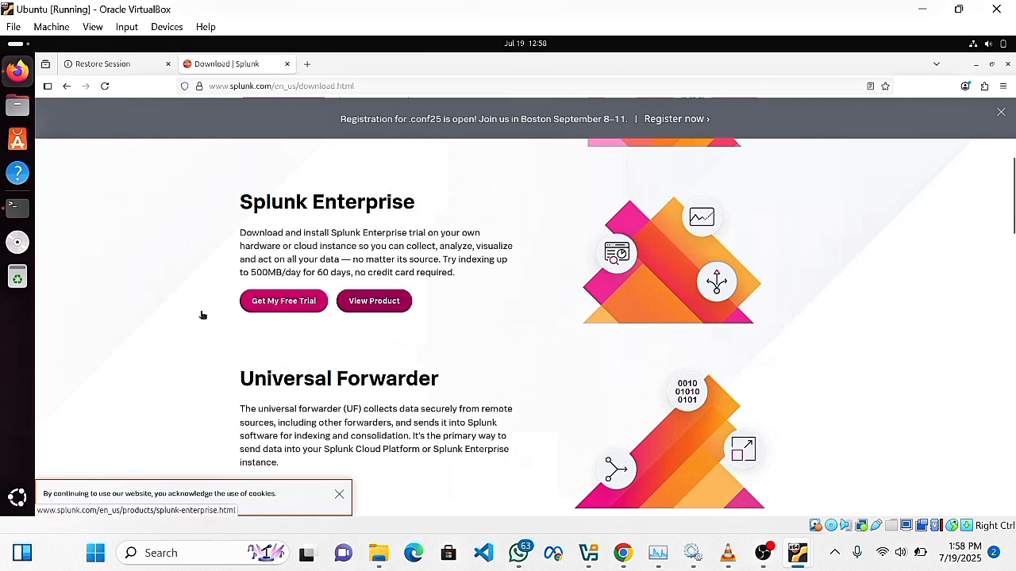
{"action": "left_click", "coordinate": [274, 305]}
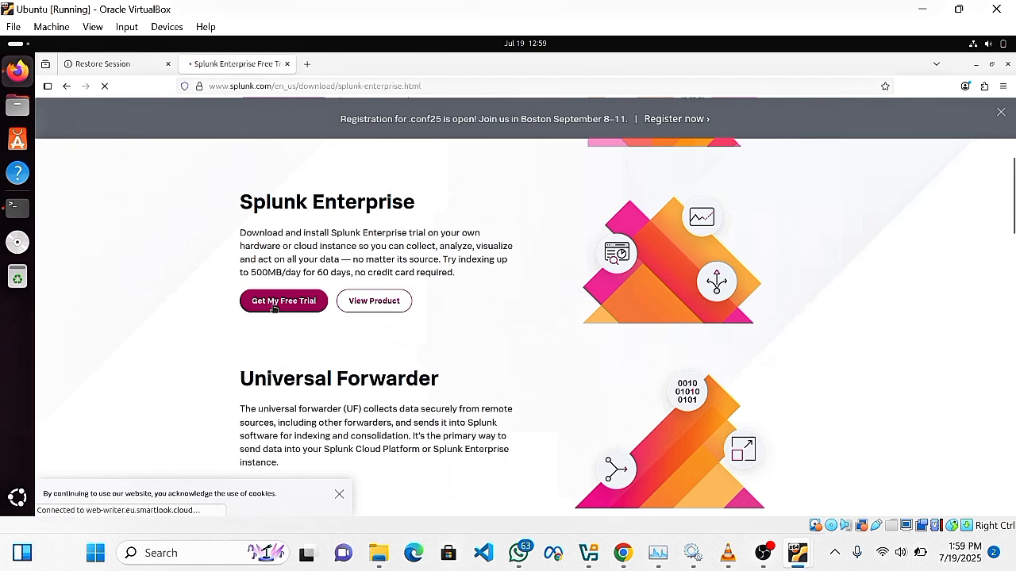
{"action": "scroll", "coordinate": [318, 380], "scroll_direction": "down", "scroll_amount": 2}
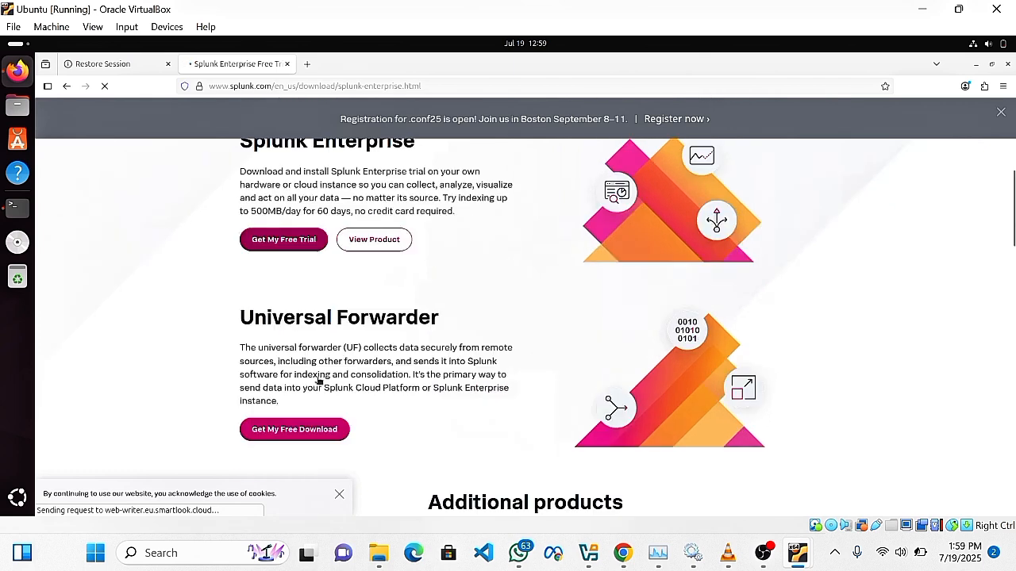
{"action": "scroll", "coordinate": [318, 380], "scroll_direction": "down", "scroll_amount": 2}
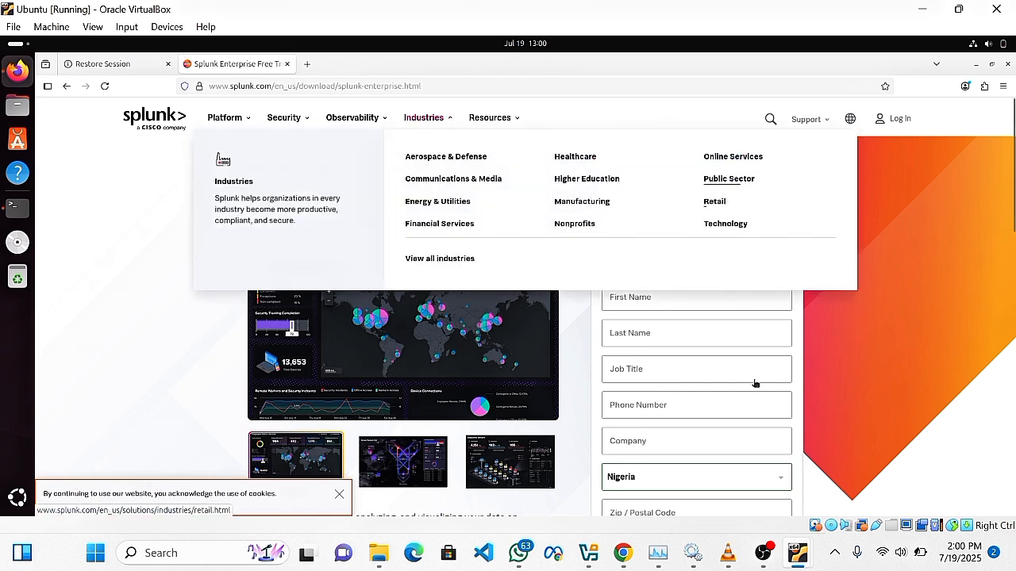
Go to the Splunk account sign-in page with the account email and password entered.
{"action": "left_click", "coordinate": [731, 199]}
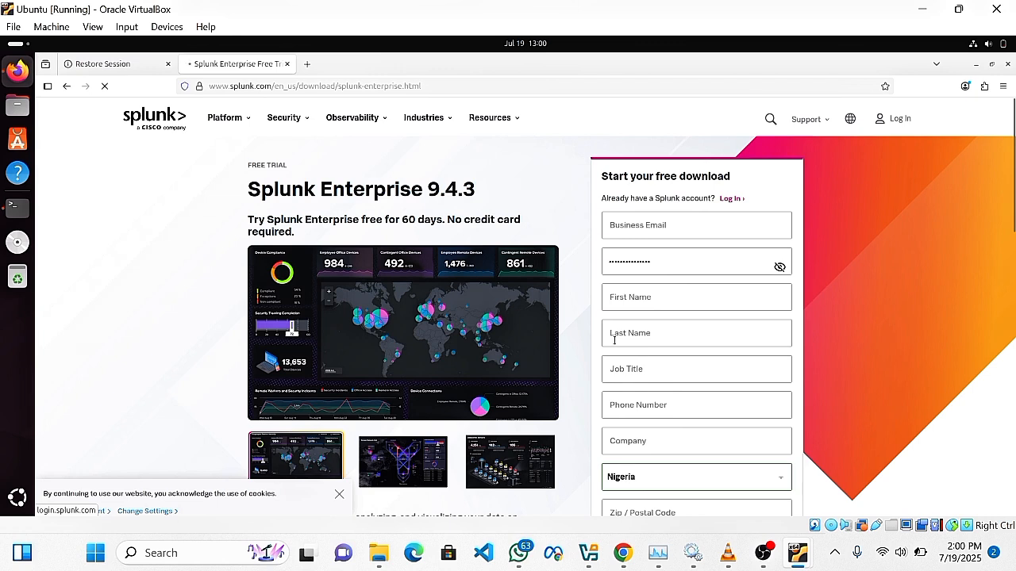
{"action": "scroll", "coordinate": [484, 341], "scroll_direction": "down", "scroll_amount": 5}
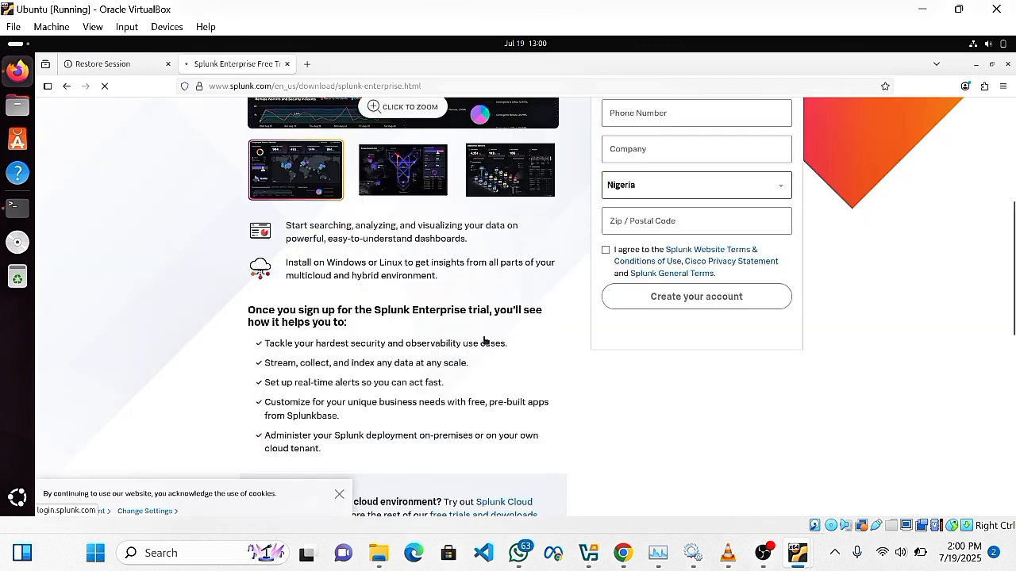
{"action": "scroll", "coordinate": [579, 273], "scroll_direction": "up", "scroll_amount": 5}
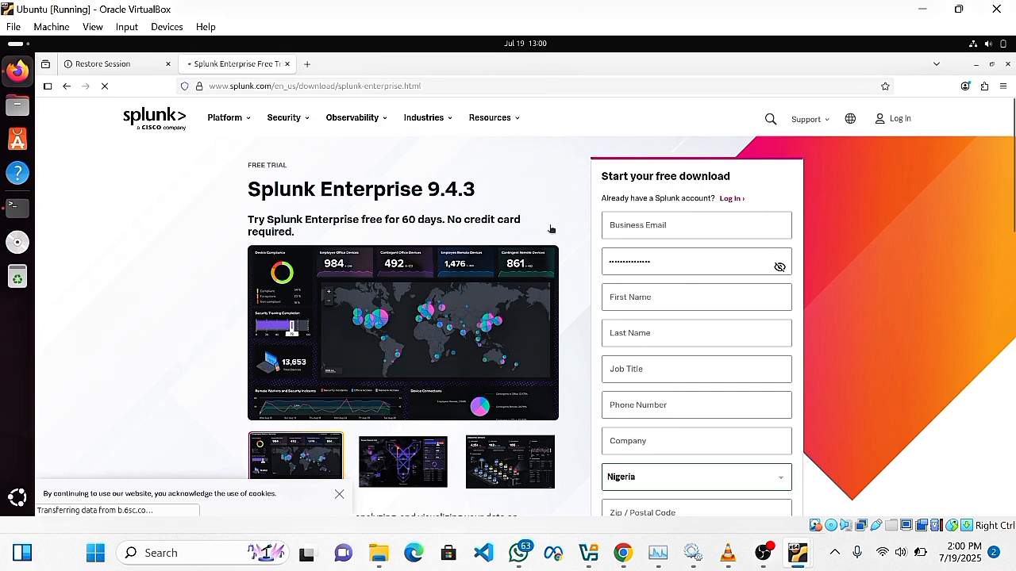
{"action": "scroll", "coordinate": [551, 228], "scroll_direction": "down", "scroll_amount": 5}
{"action": "scroll", "coordinate": [551, 228], "scroll_direction": "up", "scroll_amount": 4}
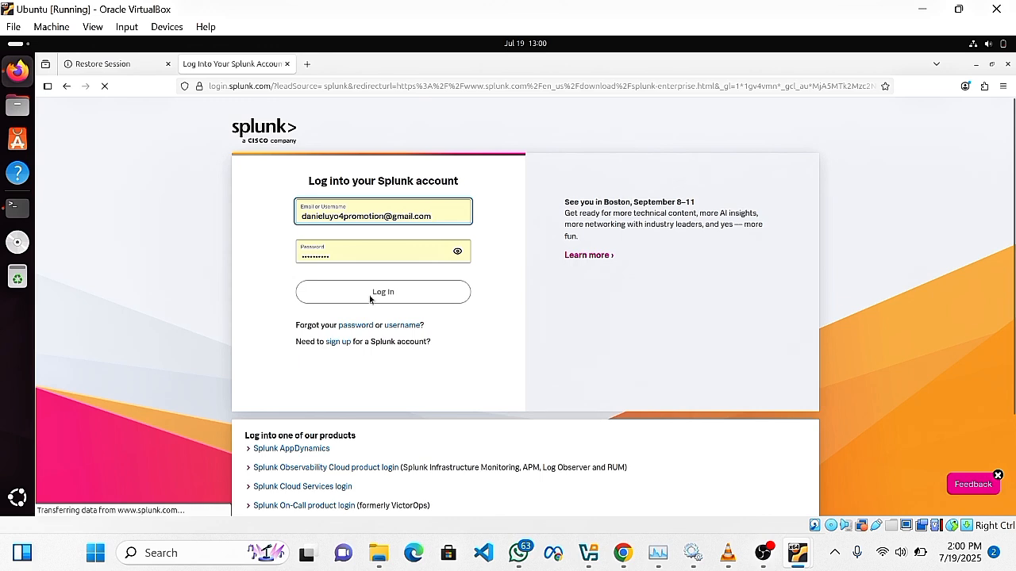
Log in to the Splunk account to reach the Splunk Enterprise 9.4.3 Choose Your Download page.
{"action": "left_click", "coordinate": [353, 257]}
{"action": "left_click", "coordinate": [355, 295]}
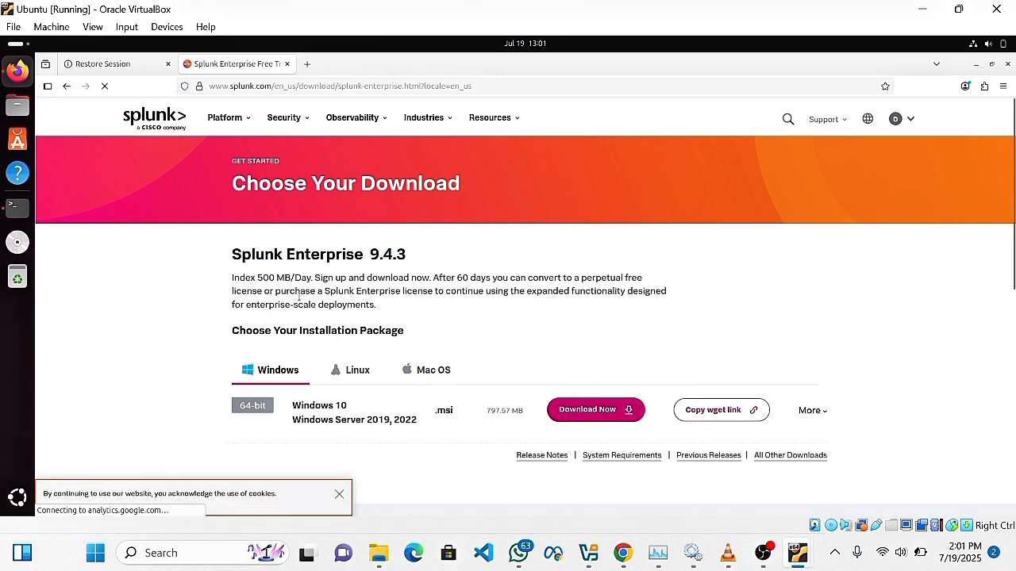
Switch to the Linux tab to list the 9.4.3 .tgz, .deb and .rpm packages.
{"action": "left_click", "coordinate": [359, 374]}
{"action": "scroll", "coordinate": [441, 431], "scroll_direction": "down", "scroll_amount": 1}
{"action": "scroll", "coordinate": [439, 429], "scroll_direction": "down", "scroll_amount": 2}
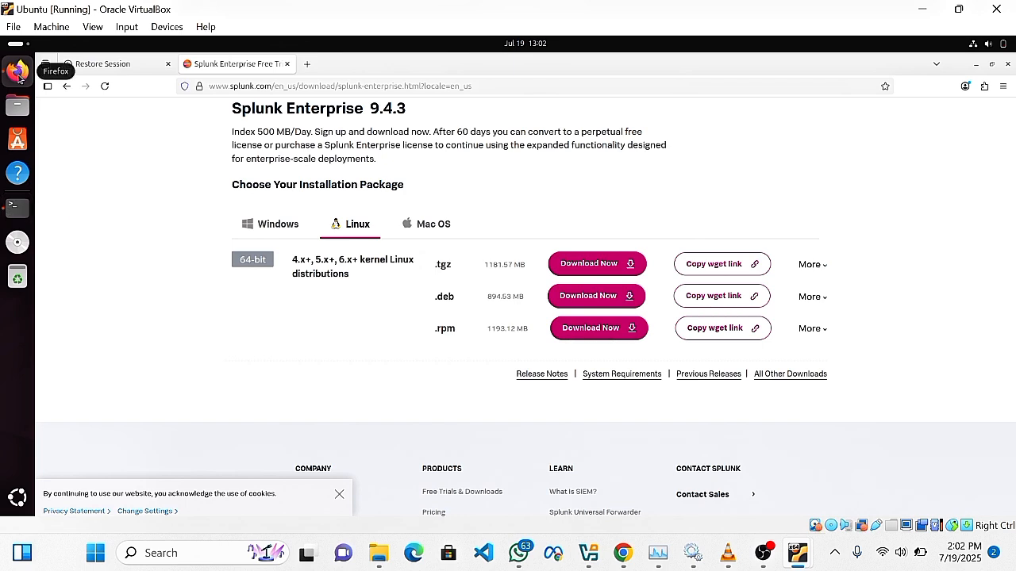
In a terminal, run ls, cd Downloads and ls to find the splunk-9.4.3 .deb package.
{"action": "left_click", "coordinate": [17, 208]}
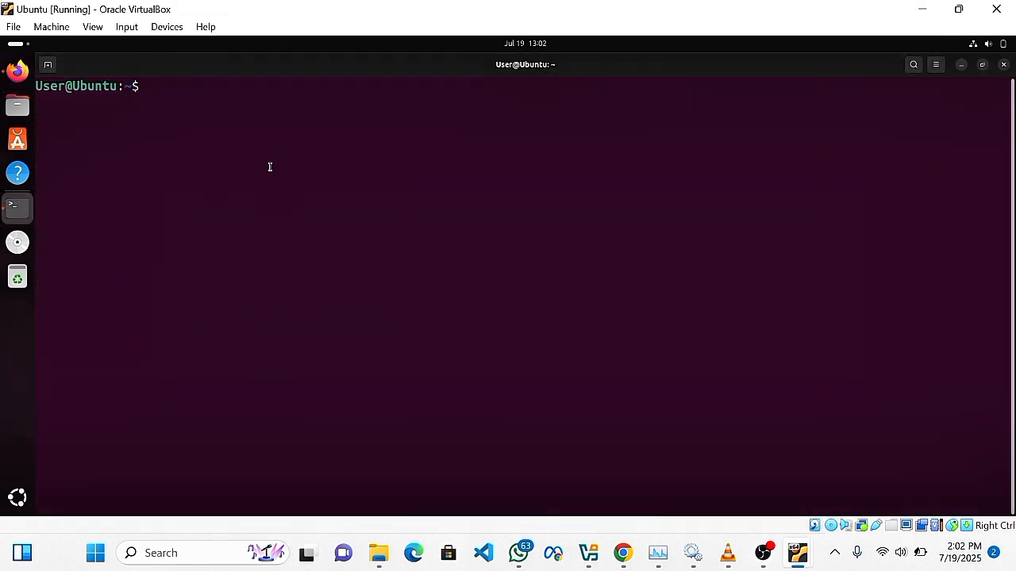
{"action": "type", "text": "ls"}
{"action": "key", "text": "Return"}
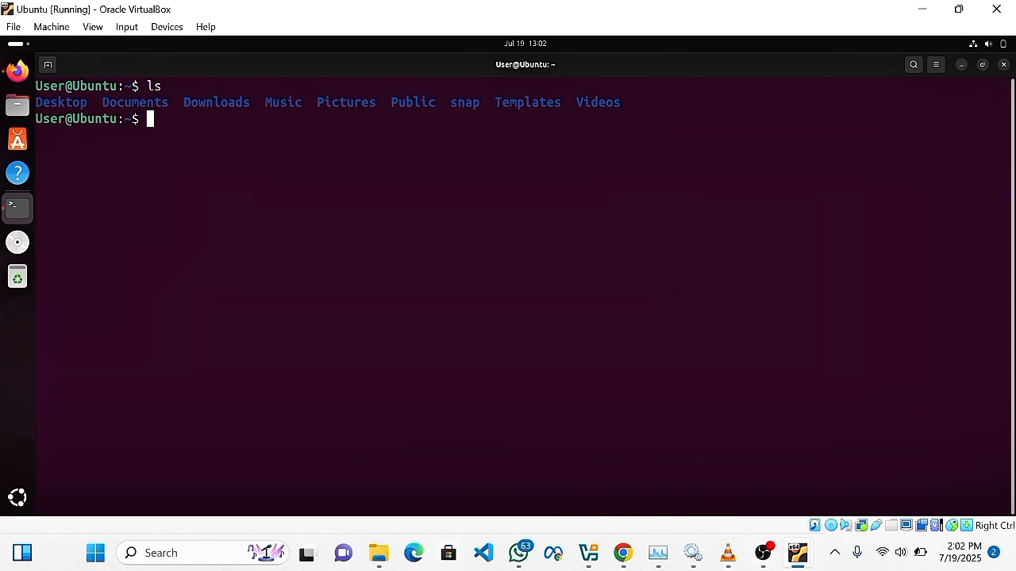
{"action": "type", "text": "cd Downloads"}
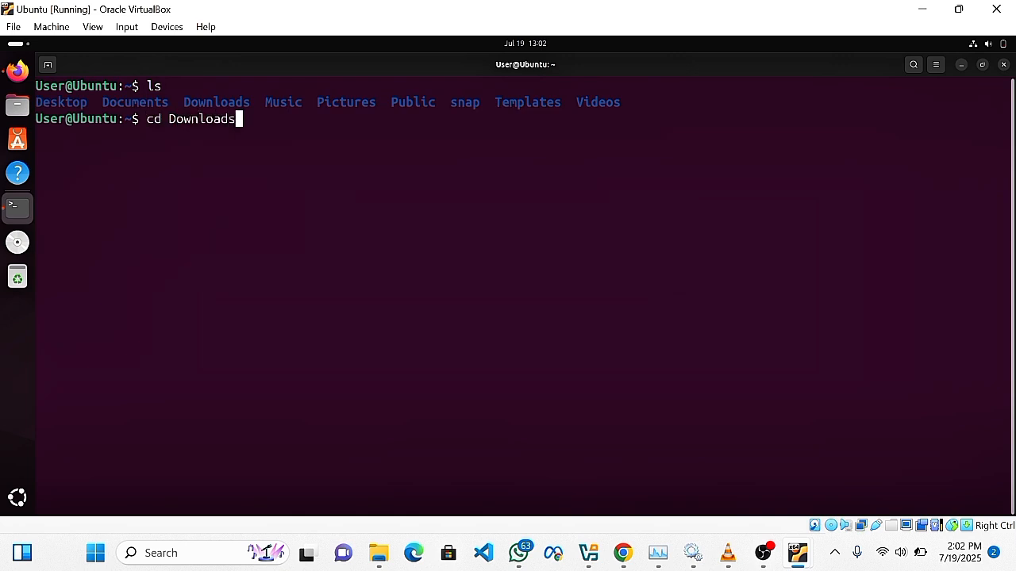
{"action": "key", "text": "Return"}
{"action": "type", "text": "ls"}
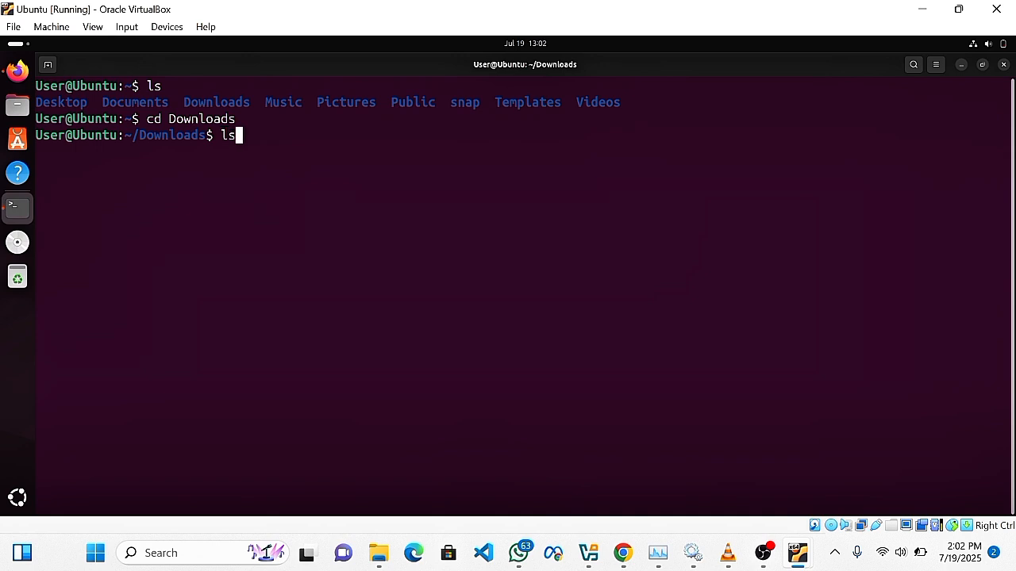
{"action": "key", "text": "Return"}
Enter sudo dpkg -i with the Tab-completed splunk-9.4.3-237ebbd22314-linux-amd64.deb file name.
{"action": "left_click_drag", "start_coordinate": [347, 148], "coordinate": [34, 151]}
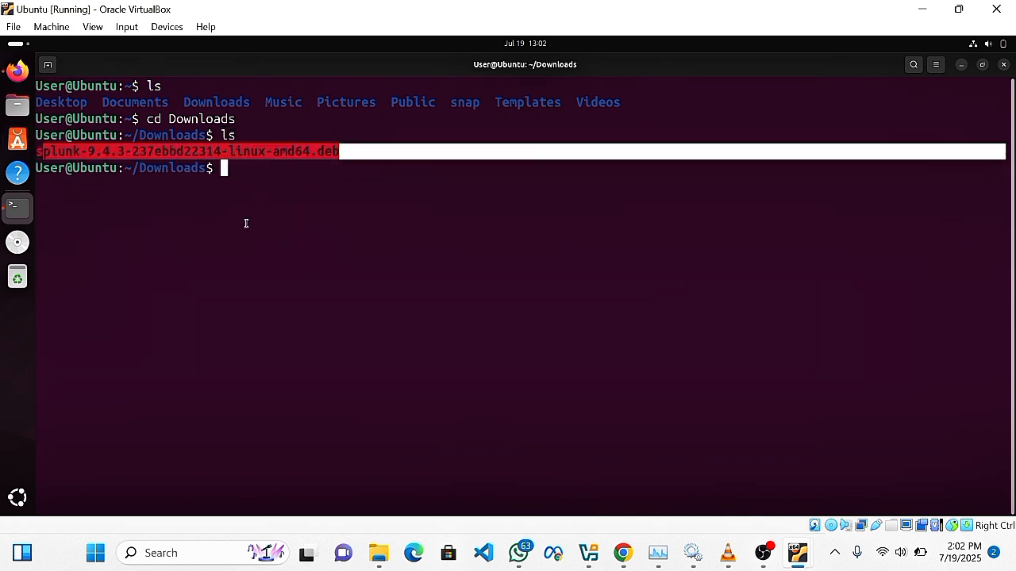
{"action": "left_click", "coordinate": [249, 202]}
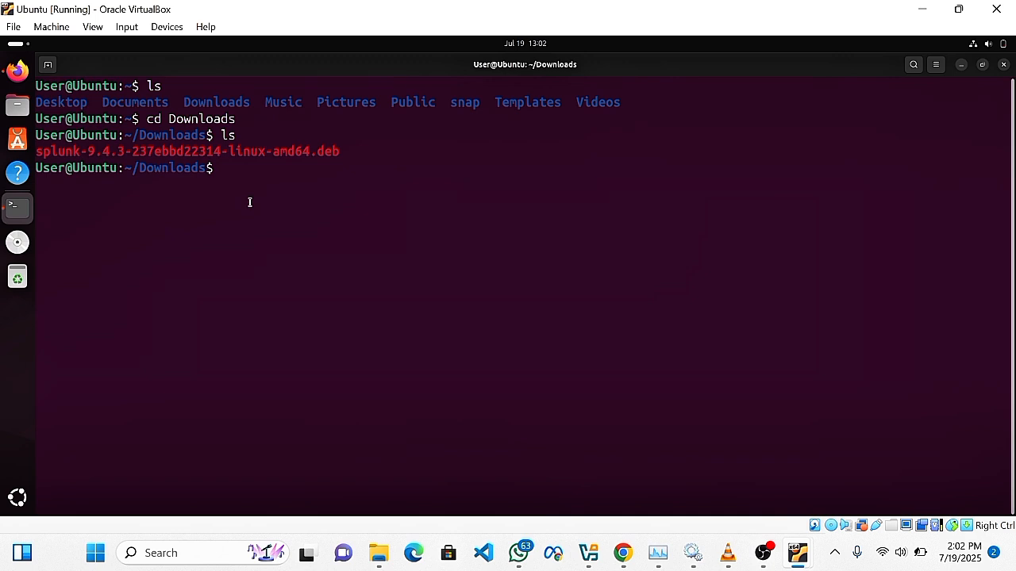
{"action": "type", "text": "sudo dpkg -i s"}
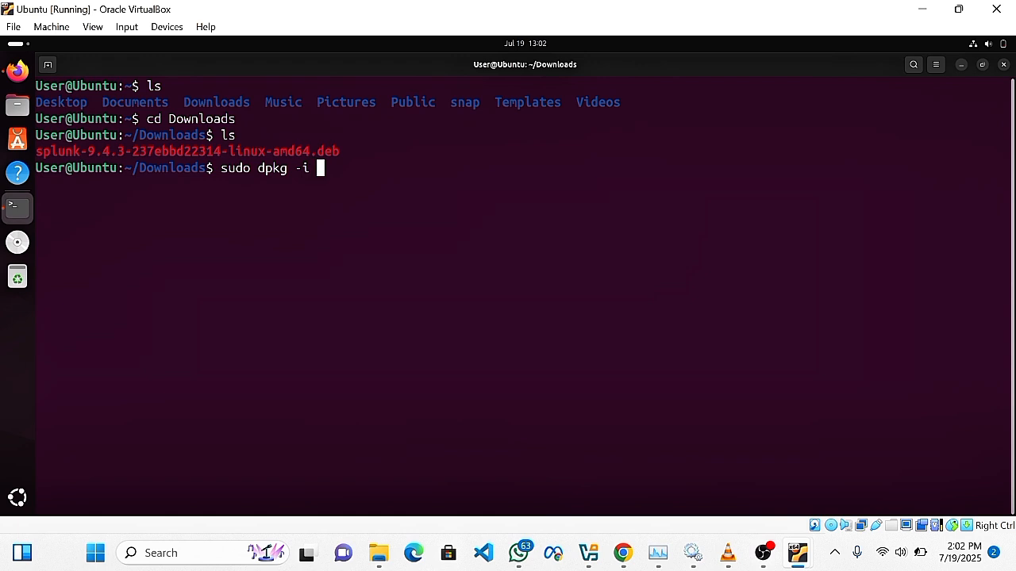
{"action": "type", "text": "plukk"}
{"action": "key", "text": "BackSpace"}
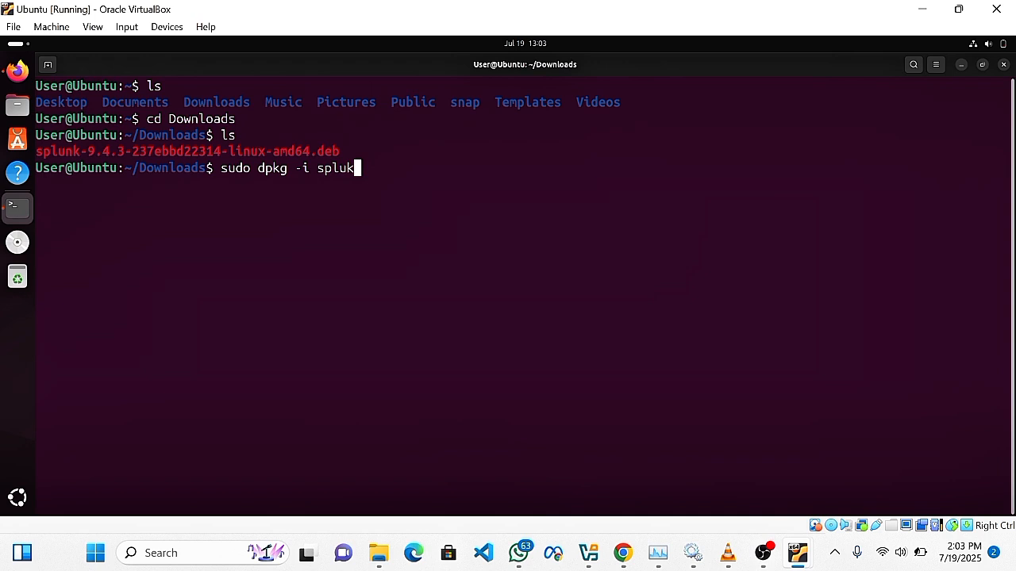
{"action": "key", "text": "BackSpace"}
{"action": "key", "text": "BackSpace"}
{"action": "key", "text": "BackSpace"}
{"action": "type", "text": "lunk"}
{"action": "key", "text": "Tab"}
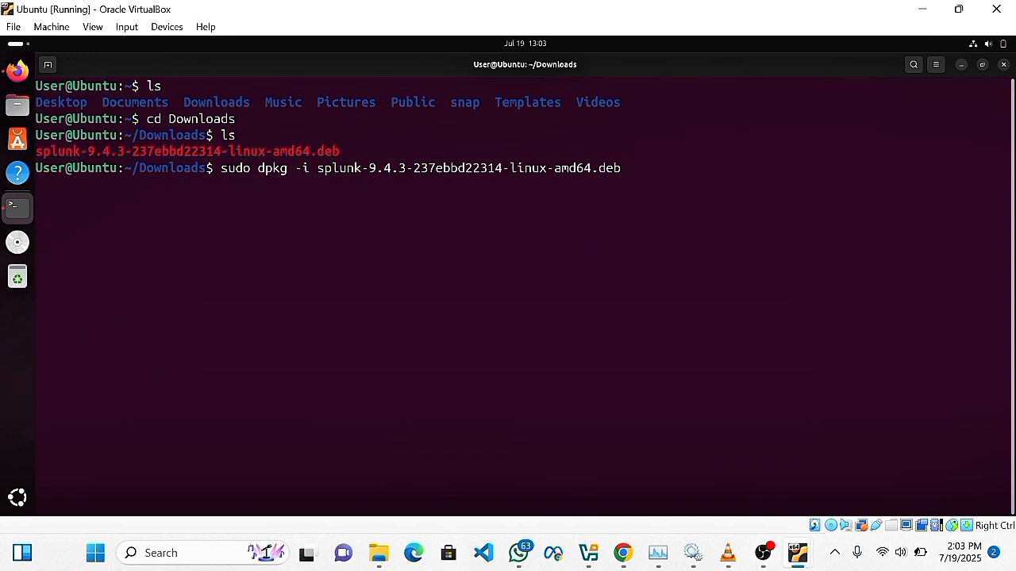
{"action": "key", "text": "BackSpace"}
{"action": "key", "text": "BackSpace"}
{"action": "key", "text": "BackSpace"}
{"action": "key", "text": "BackSpace"}
{"action": "key", "text": "BackSpace"}
{"action": "key", "text": "BackSpace"}
{"action": "key", "text": "BackSpace"}
{"action": "key", "text": "BackSpace"}
{"action": "key", "text": "BackSpace"}
{"action": "key", "text": "BackSpace"}
{"action": "key", "text": "BackSpace"}
{"action": "key", "text": "BackSpace"}
{"action": "key", "text": "BackSpace"}
{"action": "key", "text": "BackSpace"}
{"action": "key", "text": "BackSpace"}
{"action": "key", "text": "BackSpace"}
{"action": "key", "text": "BackSpace"}
{"action": "key", "text": "BackSpace"}
{"action": "key", "text": "BackSpace"}
{"action": "key", "text": "BackSpace"}
{"action": "key", "text": "BackSpace"}
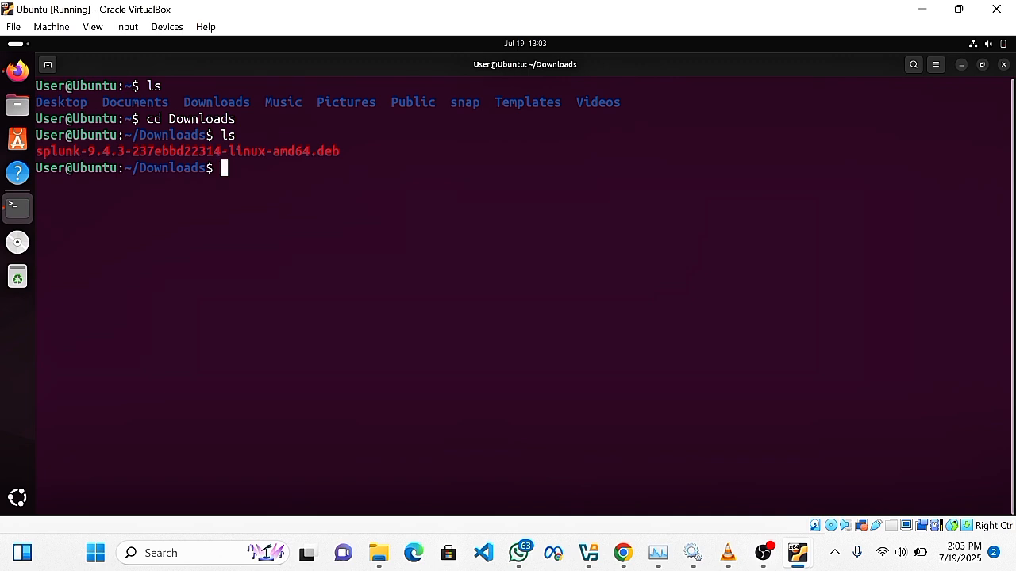
Change to /opt and list it, showing splunk, splunkforwarder and the forwarder .deb package.
{"action": "type", "text": "cd /opt"}
{"action": "key", "text": "Return"}
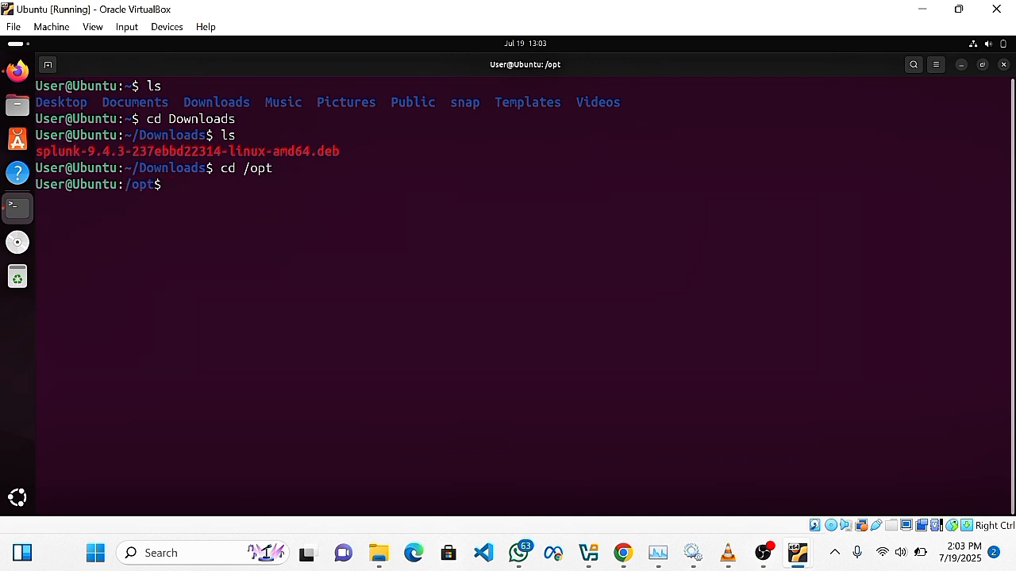
{"action": "type", "text": "l"}
{"action": "key", "text": "BackSpace"}
{"action": "type", "text": "lks"}
{"action": "key", "text": "Return"}
{"action": "type", "text": "cle"}
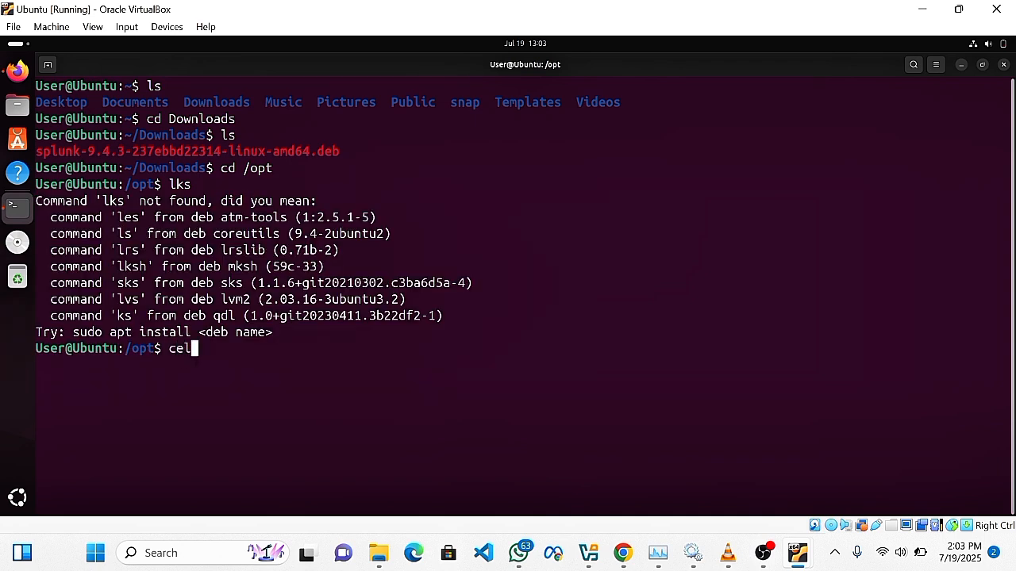
{"action": "type", "text": "ar"}
{"action": "key", "text": "Return"}
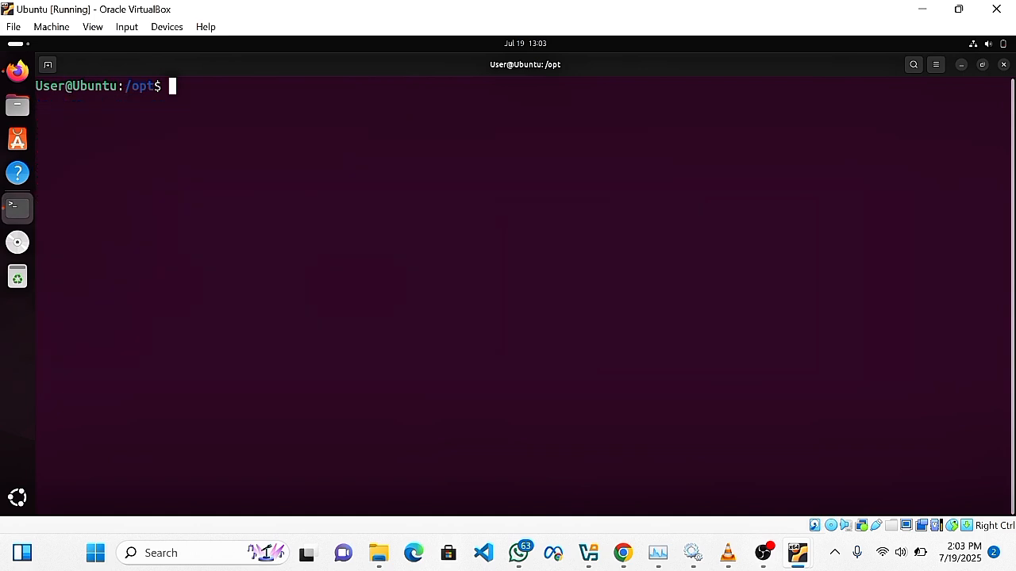
{"action": "type", "text": "ls"}
{"action": "key", "text": "Return"}
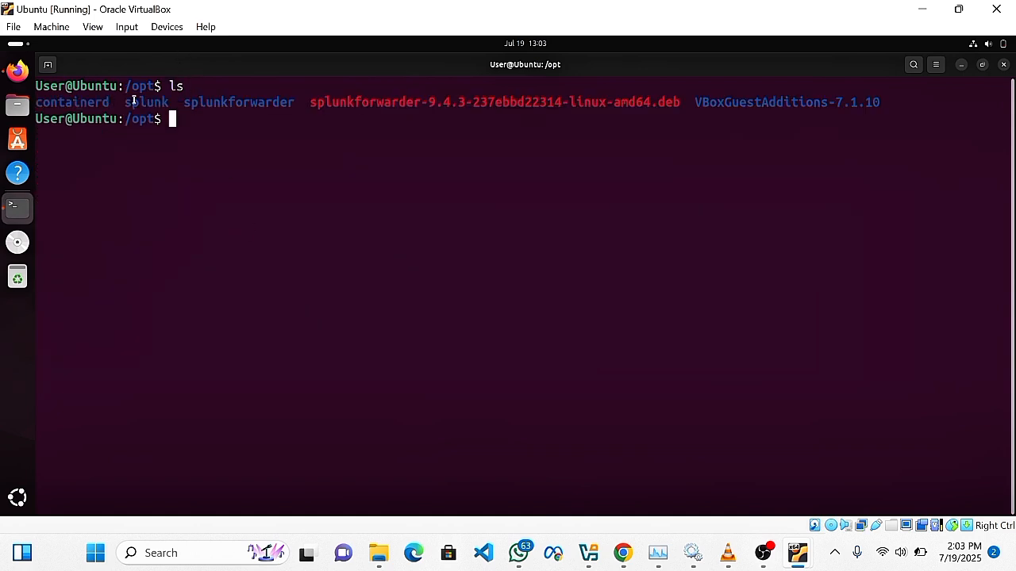
{"action": "left_click_drag", "start_coordinate": [191, 106], "coordinate": [280, 104]}
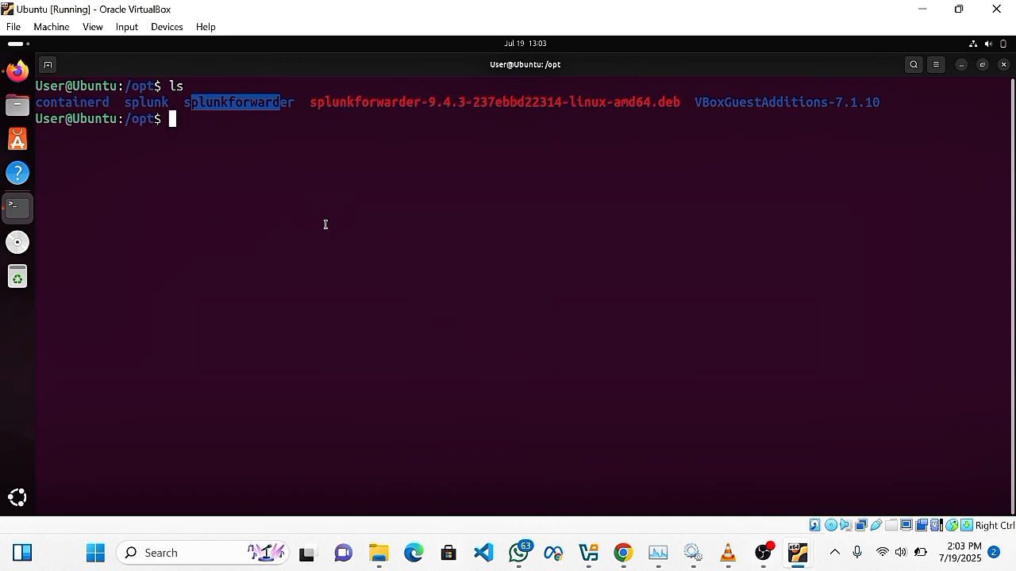
Enter the splunk folder in /opt, list its contents, and move into its bin folder.
{"action": "left_click", "coordinate": [247, 166]}
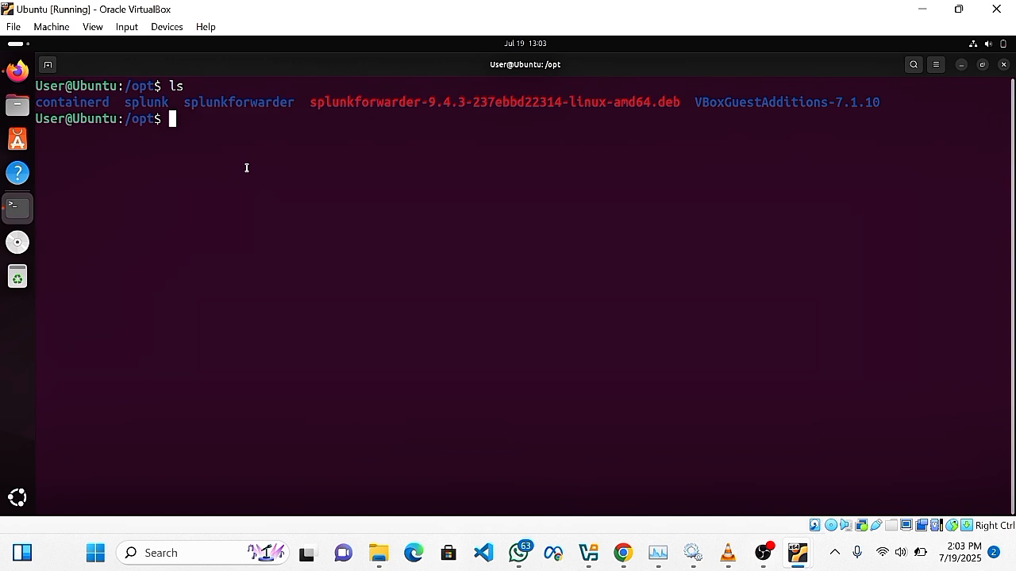
{"action": "type", "text": "cd splunk"}
{"action": "key", "text": "BackSpace"}
{"action": "key", "text": "BackSpace"}
{"action": "key", "text": "BackSpace"}
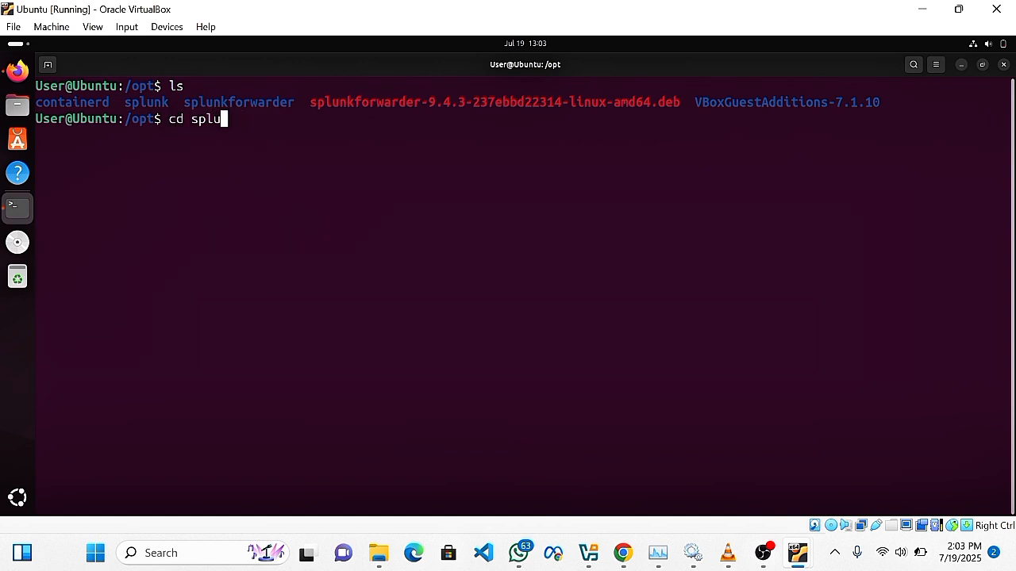
{"action": "type", "text": "unk"}
{"action": "key", "text": "Return"}
{"action": "type", "text": "ls"}
{"action": "key", "text": "Return"}
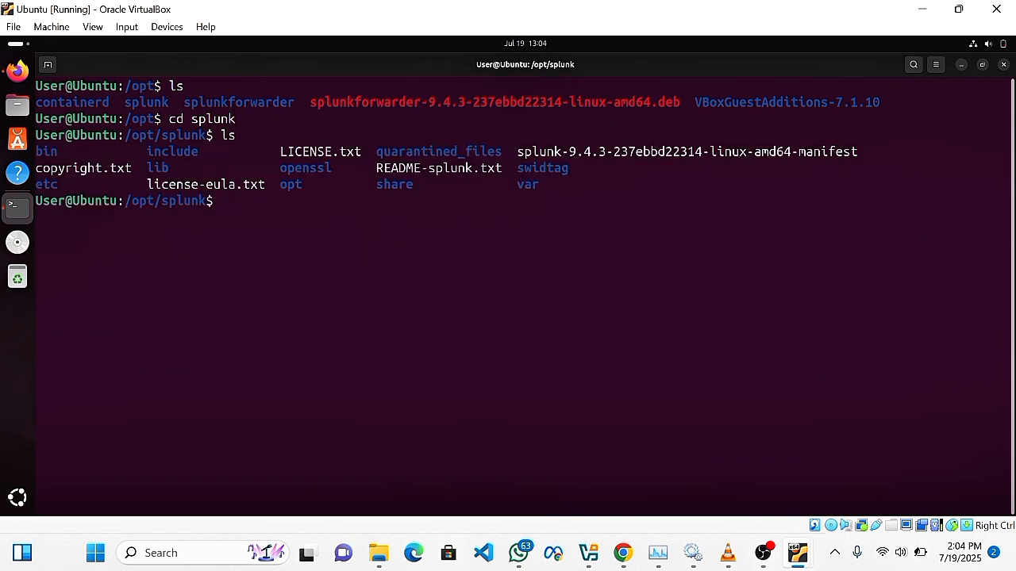
{"action": "type", "text": "cd bin"}
{"action": "key", "text": "Return"}
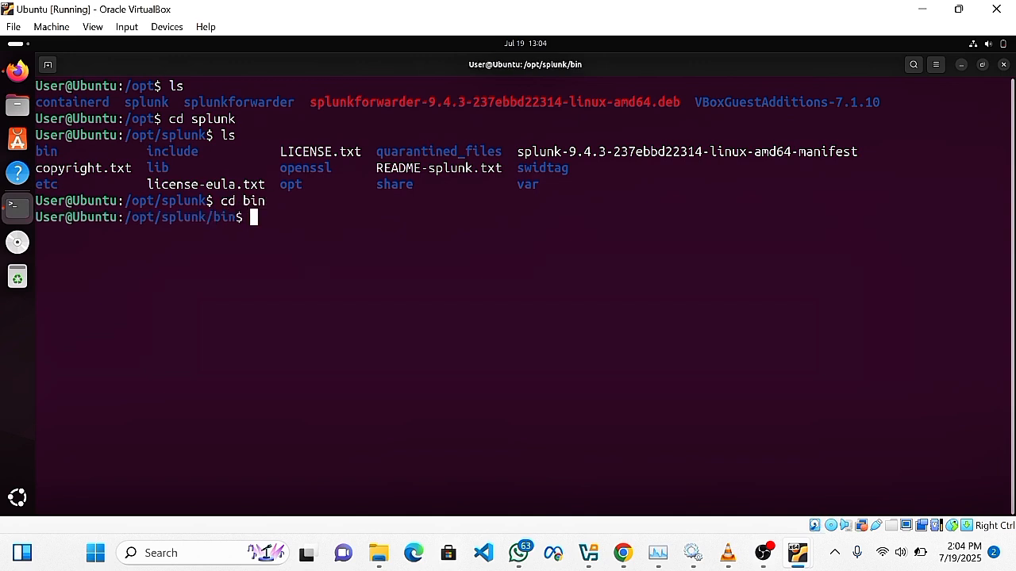
Cancel the broken ls' command, clear the screen, and list the programs in bin.
{"action": "type", "text": "ls'"}
{"action": "key", "text": "Return"}
{"action": "key", "text": "Return"}
{"action": "key", "text": "Return"}
{"action": "type", "text": "q"}
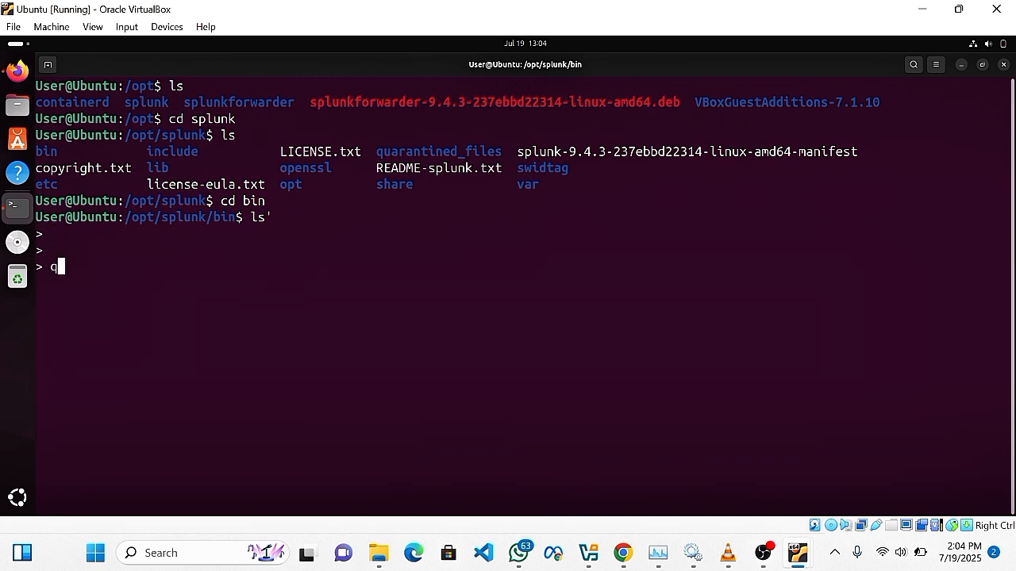
{"action": "key", "text": "ctrl+c"}
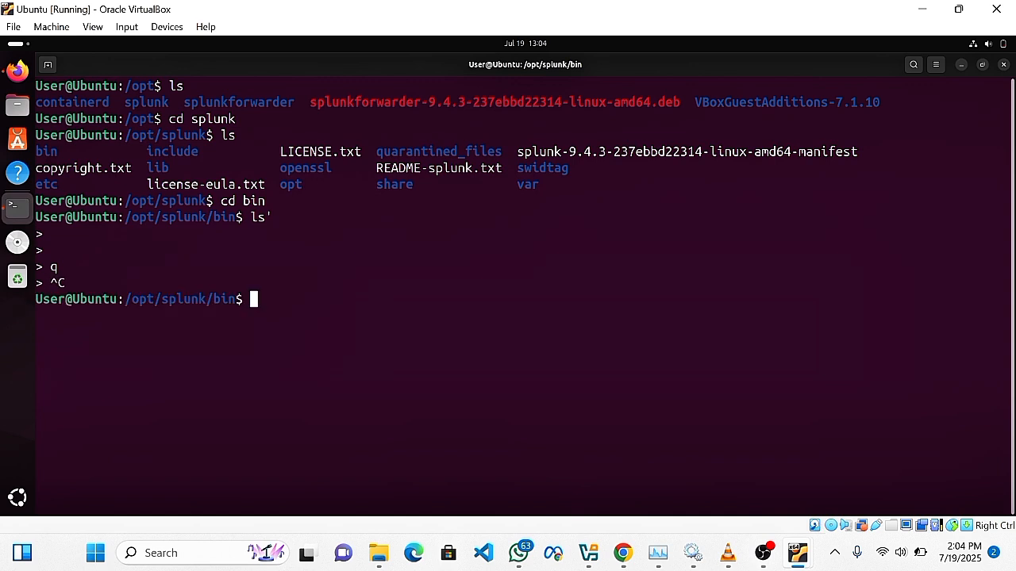
{"action": "type", "text": "clear"}
{"action": "key", "text": "Return"}
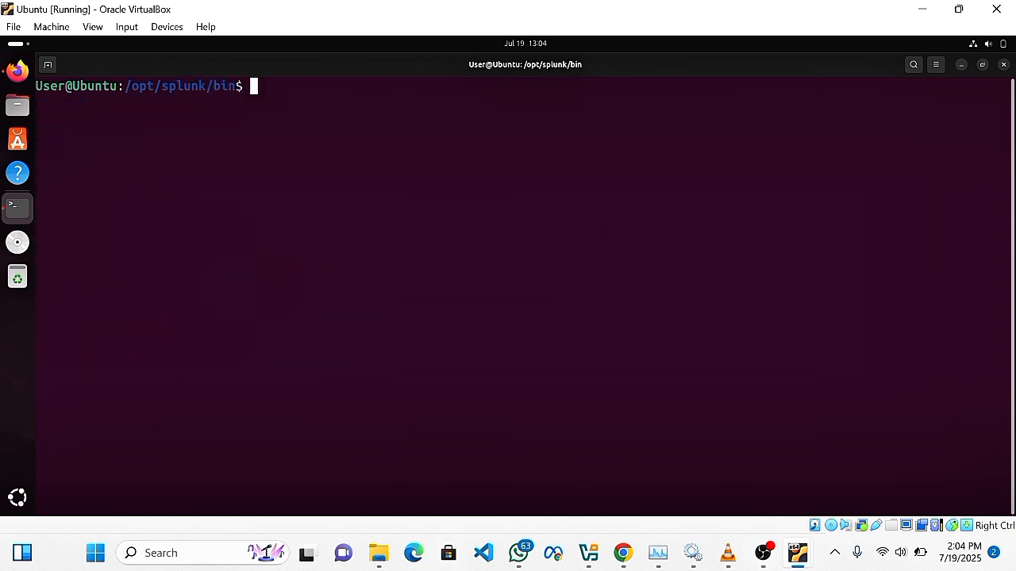
{"action": "type", "text": "ls"}
{"action": "key", "text": "Return"}
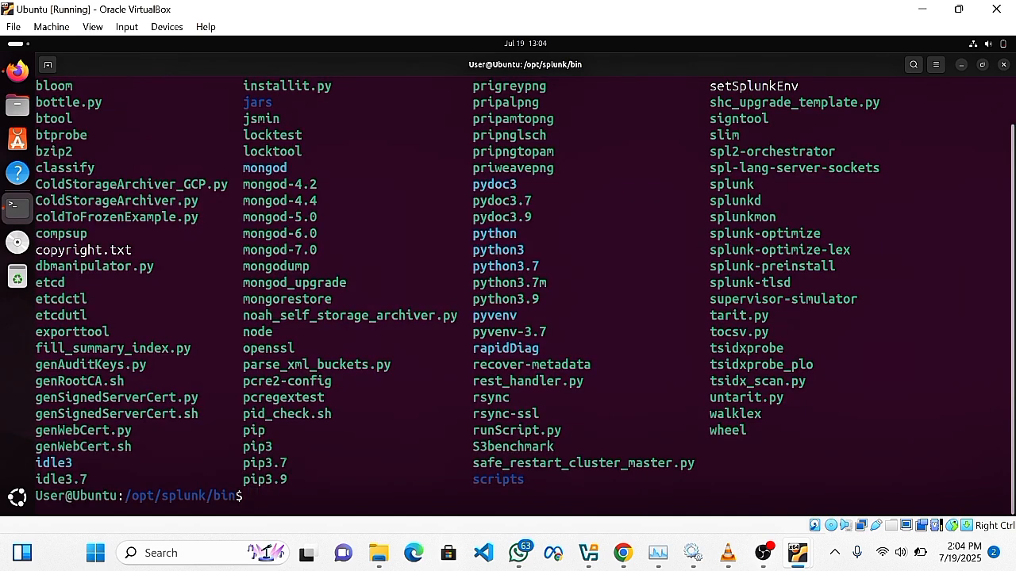
Run sudo ./splunk --version to confirm Splunk 9.4.3 (build 237ebbd22314), then clear the terminal.
{"action": "type", "text": "splunk"}
{"action": "key", "text": "BackSpace"}
{"action": "key", "text": "BackSpace"}
{"action": "key", "text": "BackSpace"}
{"action": "key", "text": "BackSpace"}
{"action": "key", "text": "BackSpace"}
{"action": "key", "text": "BackSpace"}
{"action": "type", "text": "sudo /"}
{"action": "key", "text": "BackSpace"}
{"action": "type", "text": "./splu"}
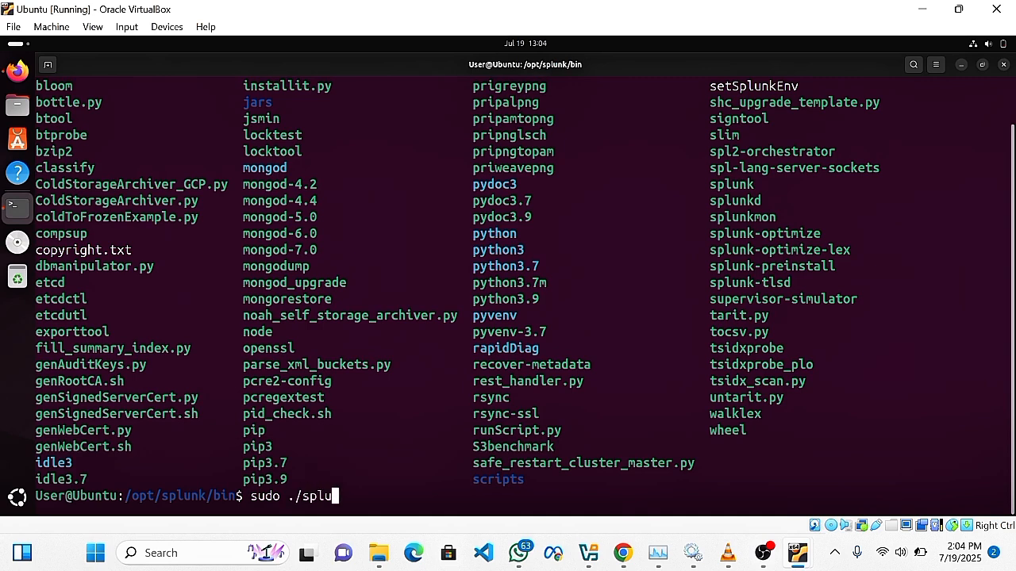
{"action": "type", "text": "nk --version"}
{"action": "key", "text": "Return"}
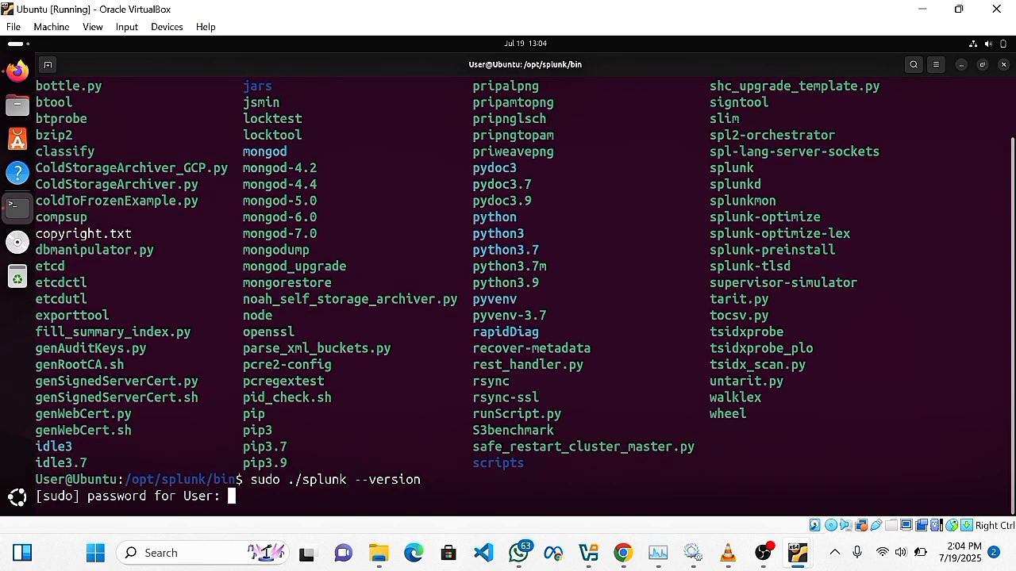
{"action": "key", "text": "Return"}
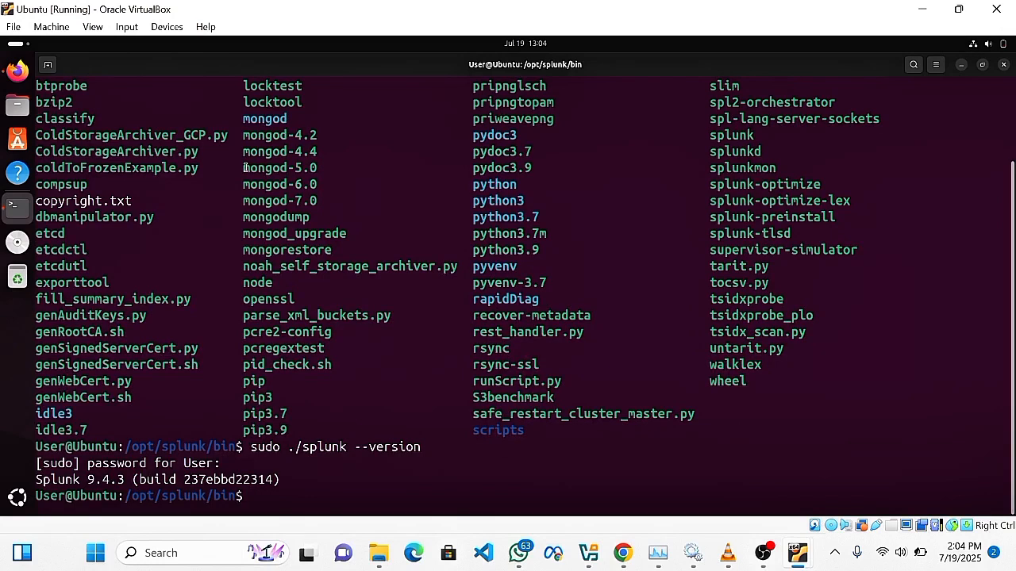
{"action": "left_click_drag", "start_coordinate": [40, 480], "coordinate": [285, 480]}
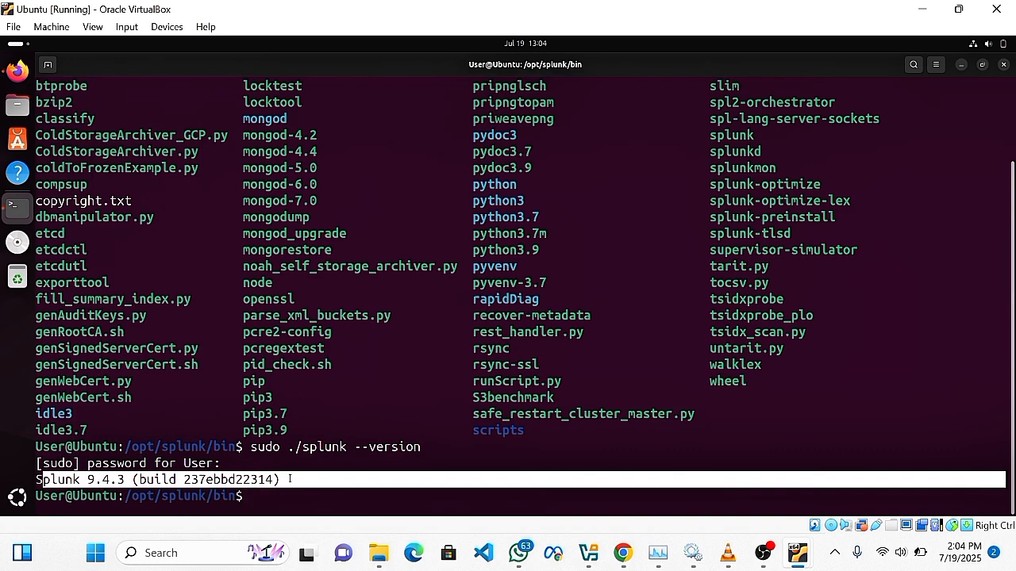
{"action": "left_click", "coordinate": [285, 503]}
{"action": "type", "text": "clear"}
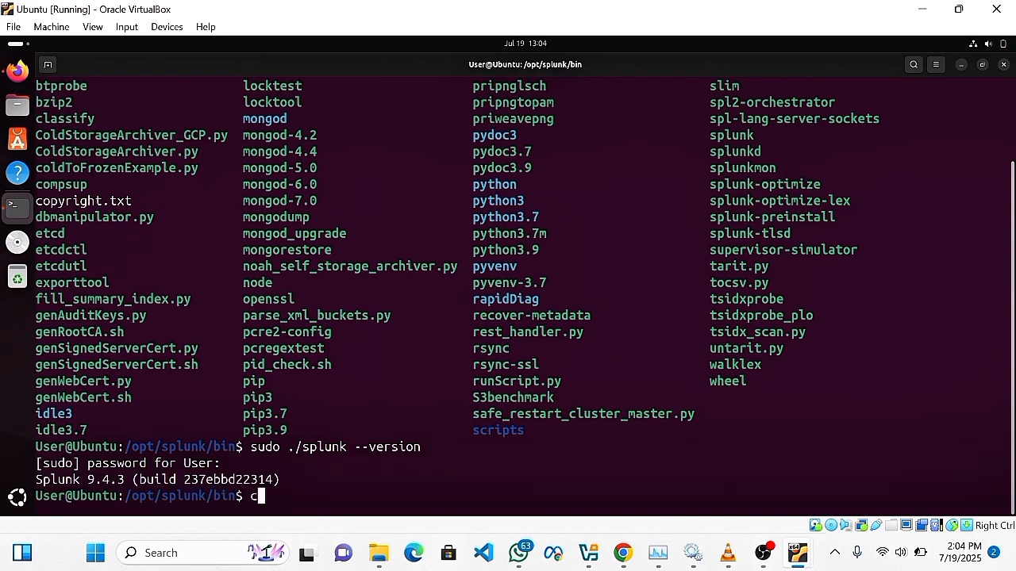
{"action": "key", "text": "Return"}
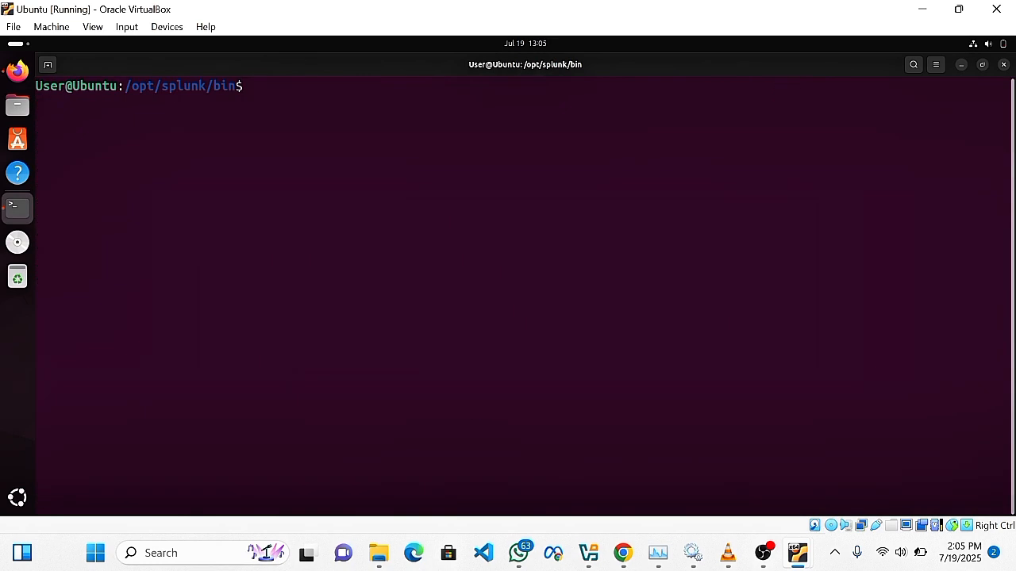
{"action": "type", "text": "sudo /"}
{"action": "type", "text": "./splunk "}
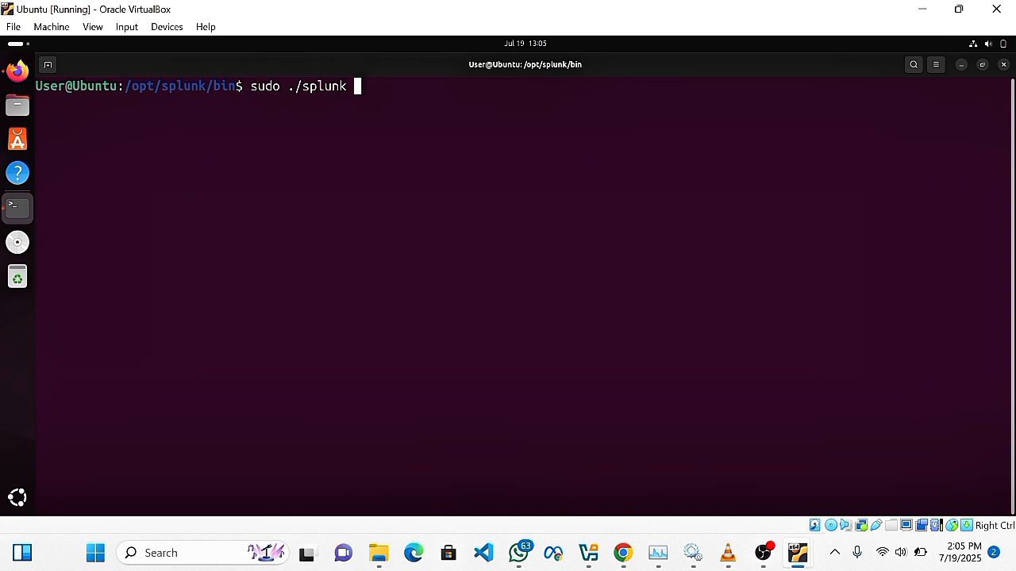
{"action": "type", "text": "start"}
{"action": "key", "text": "Return"}
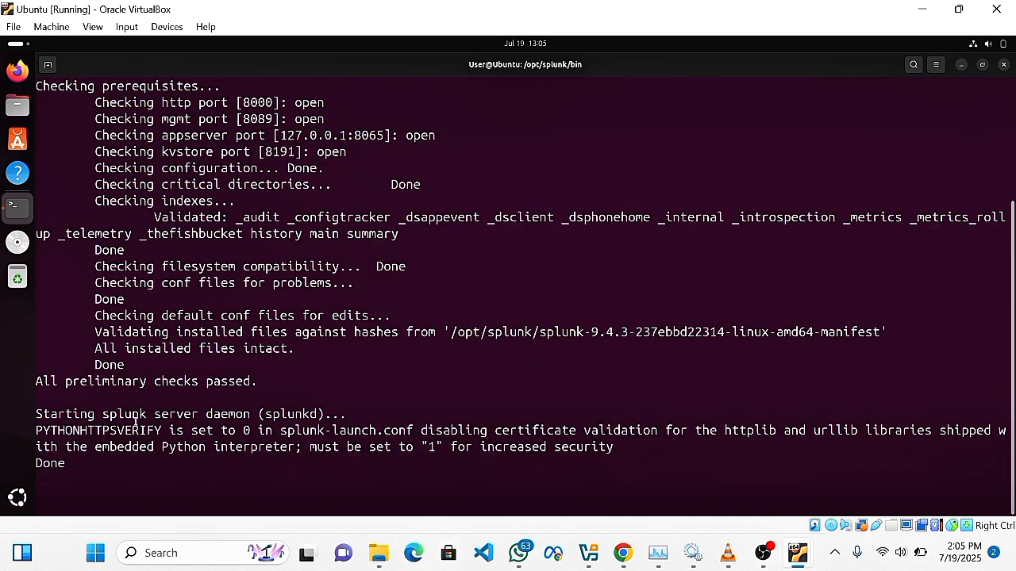
{"action": "right_click", "coordinate": [298, 496]}
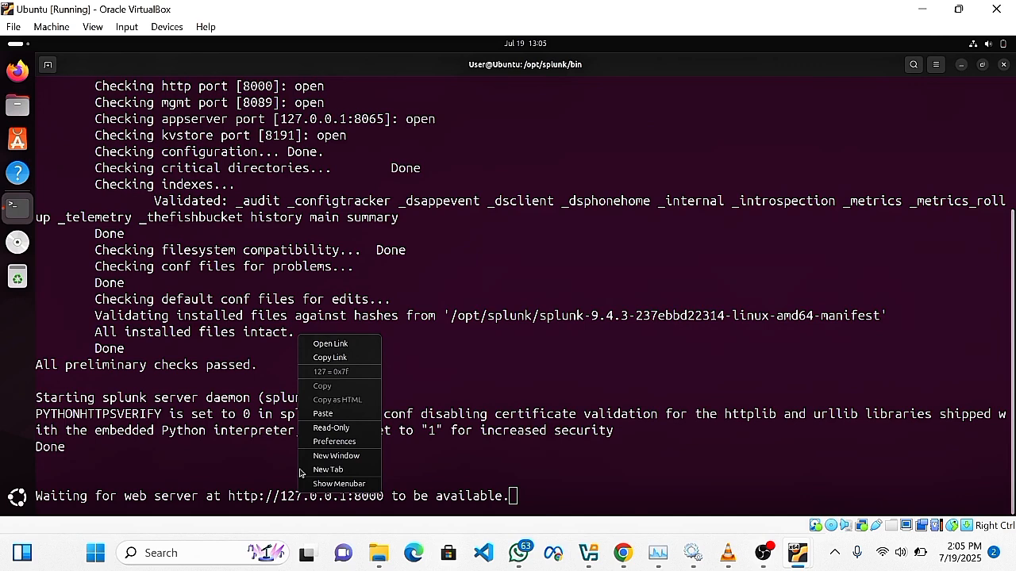
{"action": "left_click", "coordinate": [328, 343]}
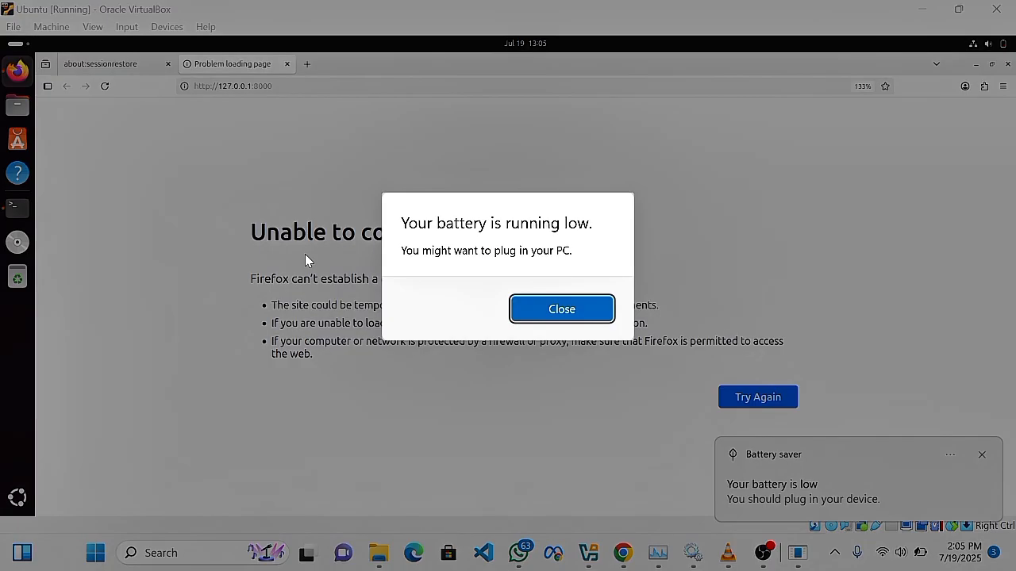
Dismiss the battery warnings and reload 127.0.0.1:8000 repeatedly, which still shows Unable to connect.
{"action": "left_click", "coordinate": [512, 319]}
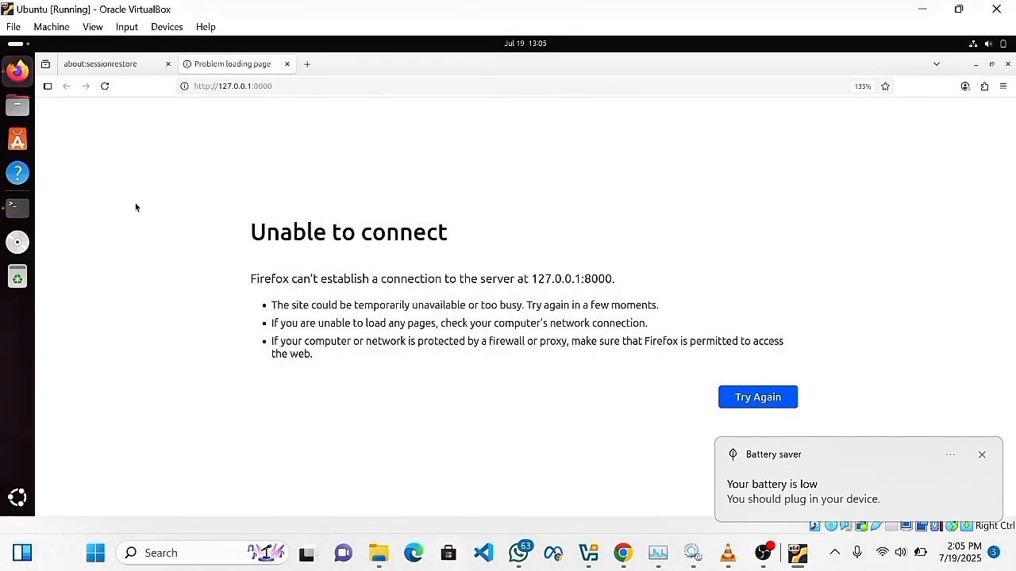
{"action": "left_click", "coordinate": [103, 87]}
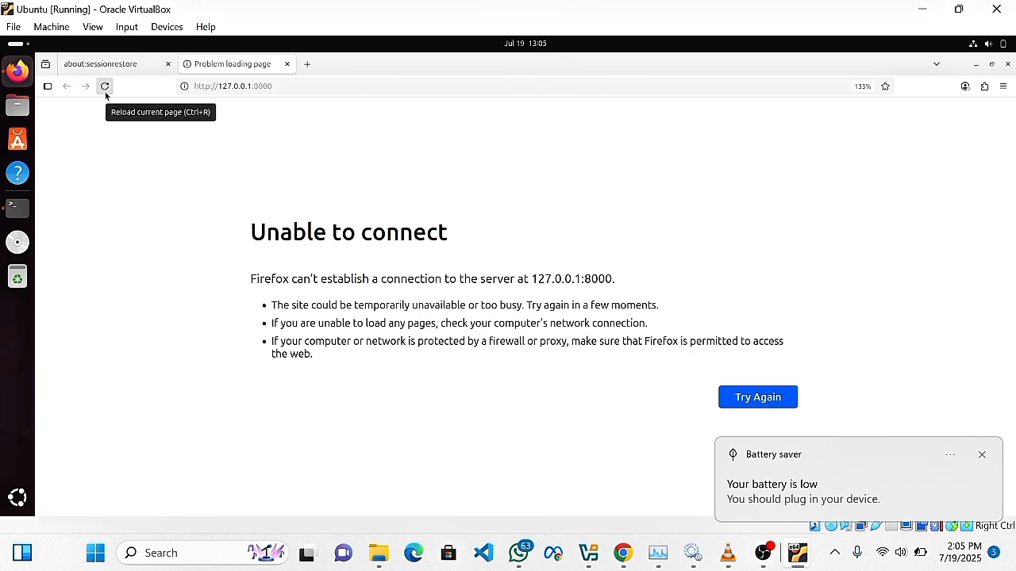
{"action": "left_click", "coordinate": [104, 92]}
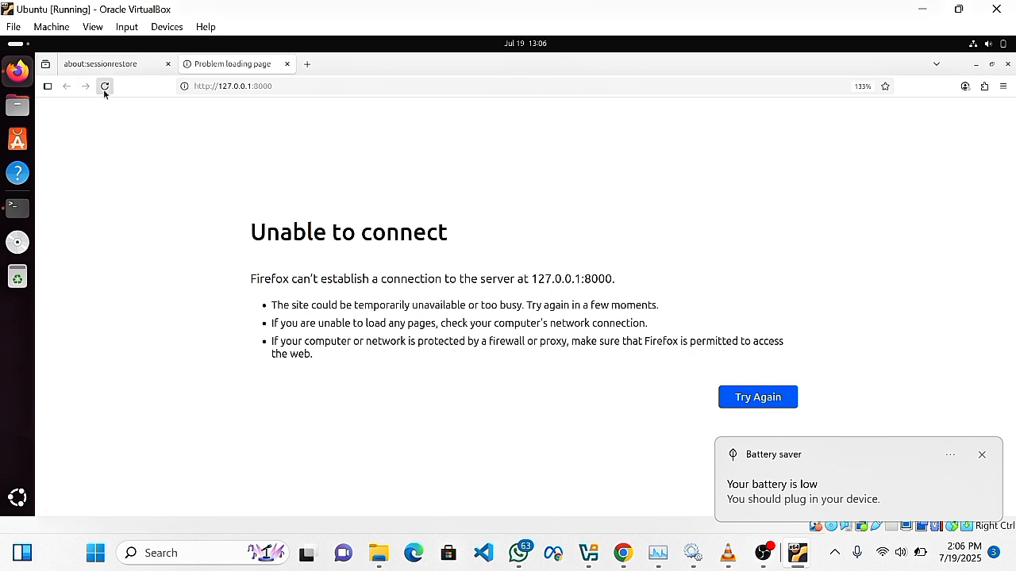
{"action": "left_click", "coordinate": [107, 91]}
{"action": "left_click", "coordinate": [107, 91]}
{"action": "left_click", "coordinate": [107, 89]}
{"action": "left_click", "coordinate": [106, 90]}
{"action": "left_click", "coordinate": [106, 90]}
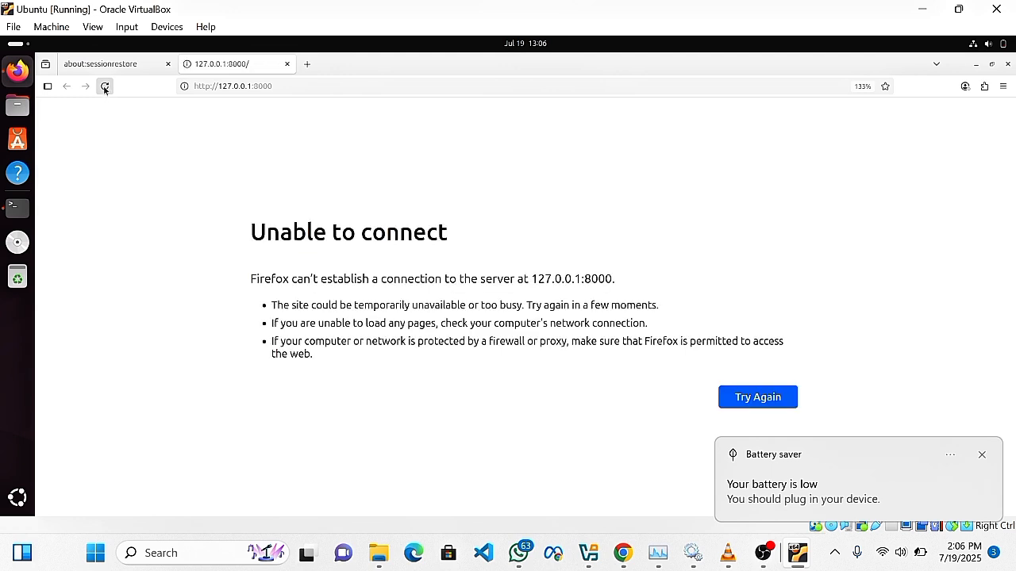
{"action": "left_click", "coordinate": [982, 455]}
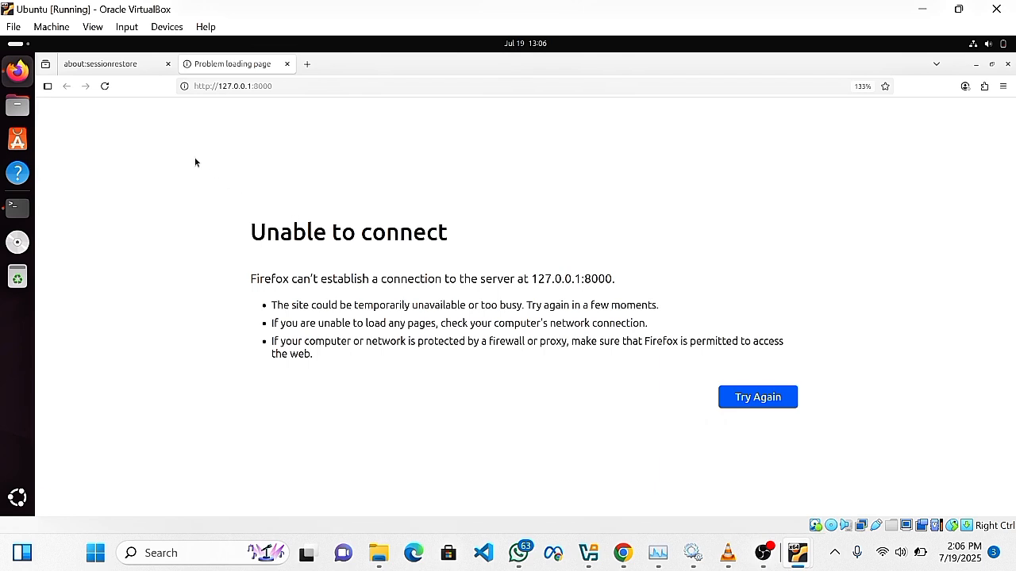
{"action": "left_click", "coordinate": [104, 88]}
Stop the waiting Splunk startup and check the firewall with sudo ufw status.
{"action": "key", "text": "alt+Tab"}
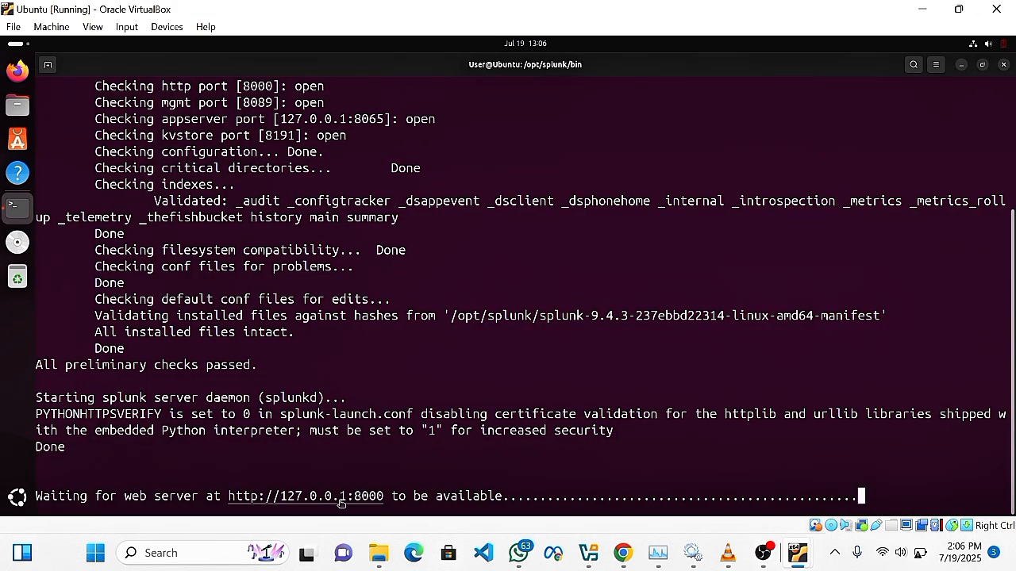
{"action": "key", "text": "ctrl+c"}
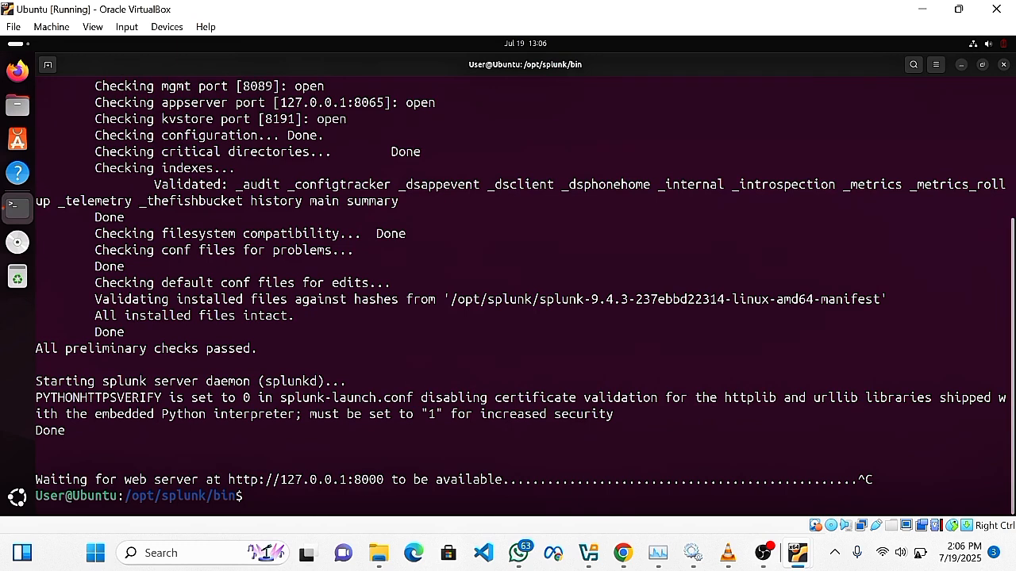
{"action": "type", "text": "sudo ufw "}
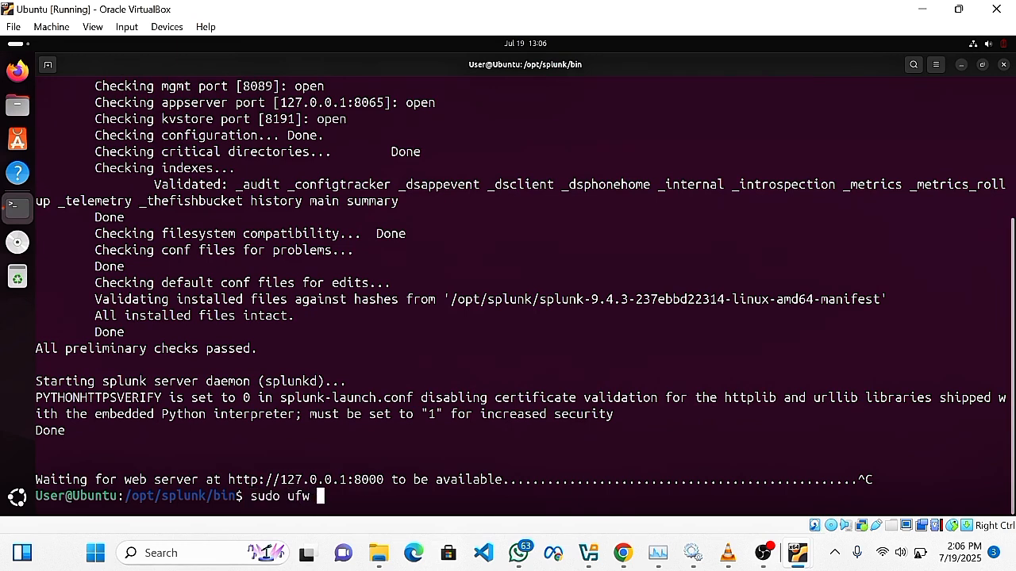
{"action": "type", "text": "status"}
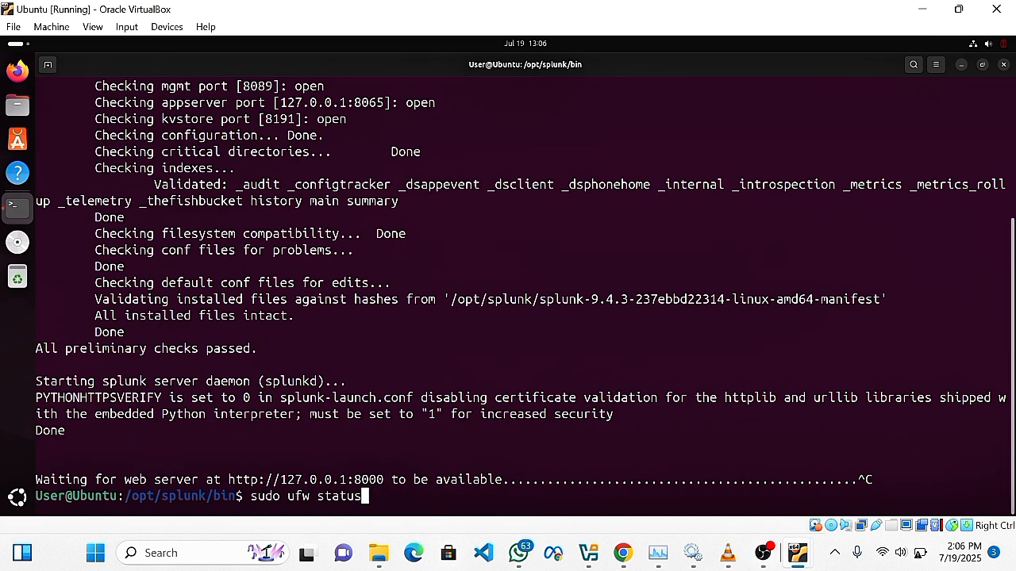
{"action": "key", "text": "Return"}
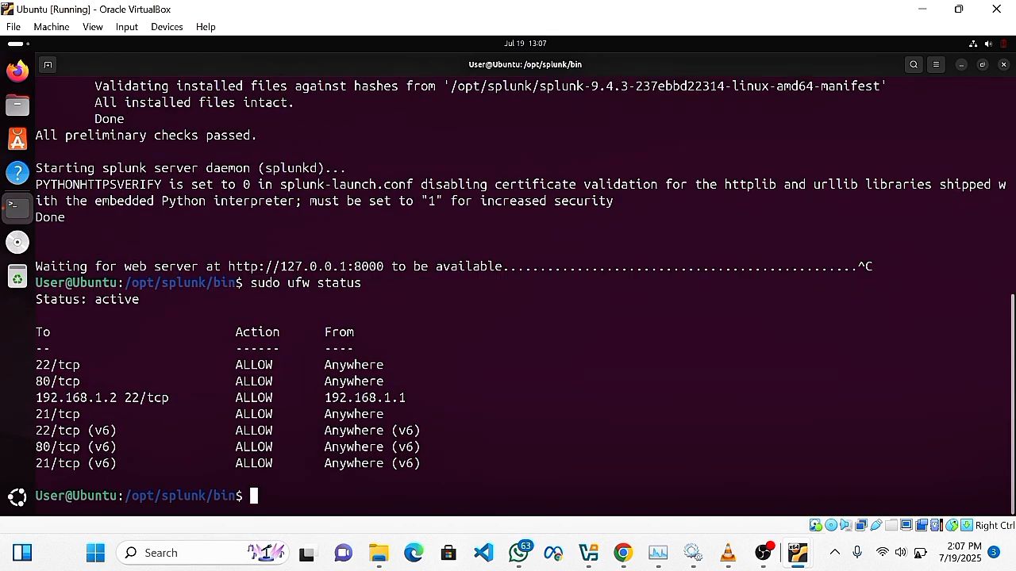
Disable the firewall with sudo ufw disable and rerun sudo ./splunk start.
{"action": "type", "text": "sudo"}
{"action": "key", "text": "BackSpace"}
{"action": "key", "text": "BackSpace"}
{"action": "key", "text": "BackSpace"}
{"action": "type", "text": "u"}
{"action": "key", "text": "BackSpace"}
{"action": "type", "text": "do u"}
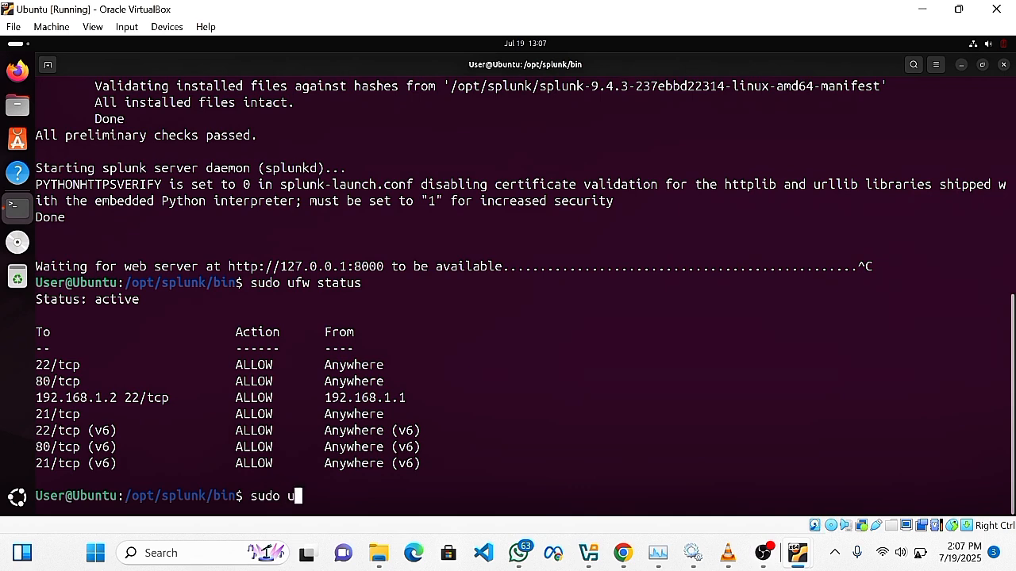
{"action": "type", "text": "fw disable"}
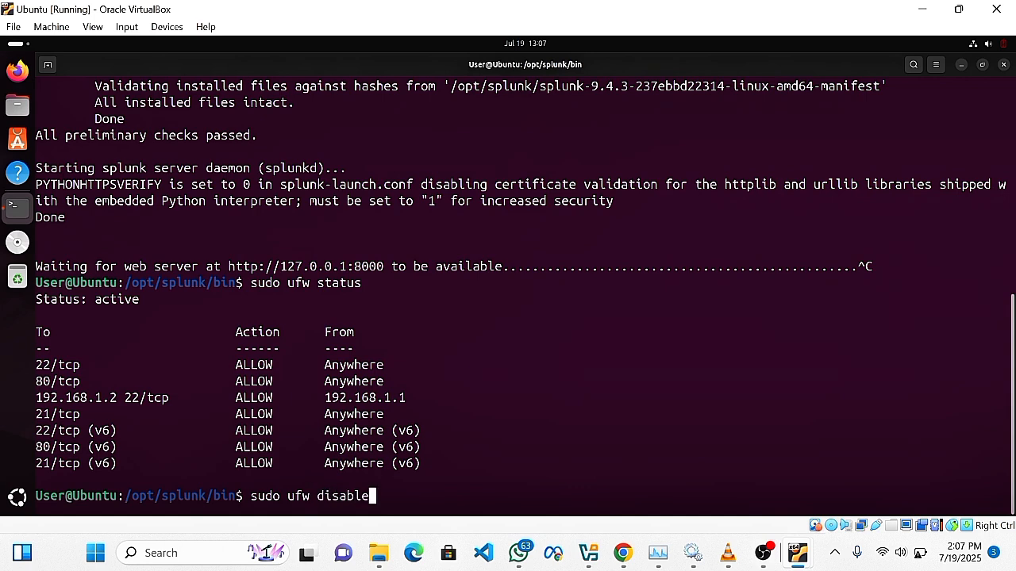
{"action": "key", "text": "Return"}
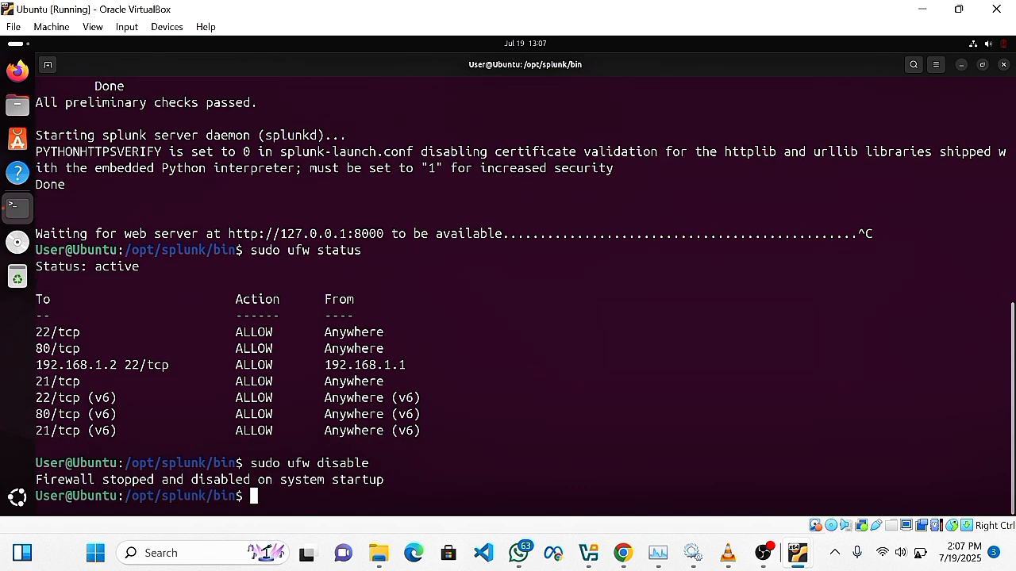
{"action": "key", "text": "Up"}
{"action": "key", "text": "Up"}
{"action": "key", "text": "Up"}
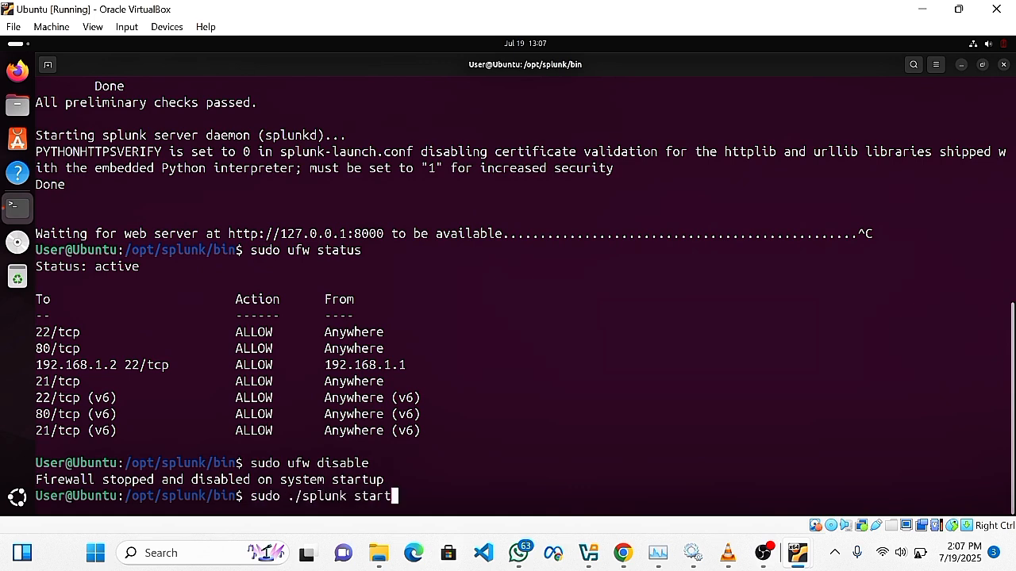
{"action": "key", "text": "Return"}
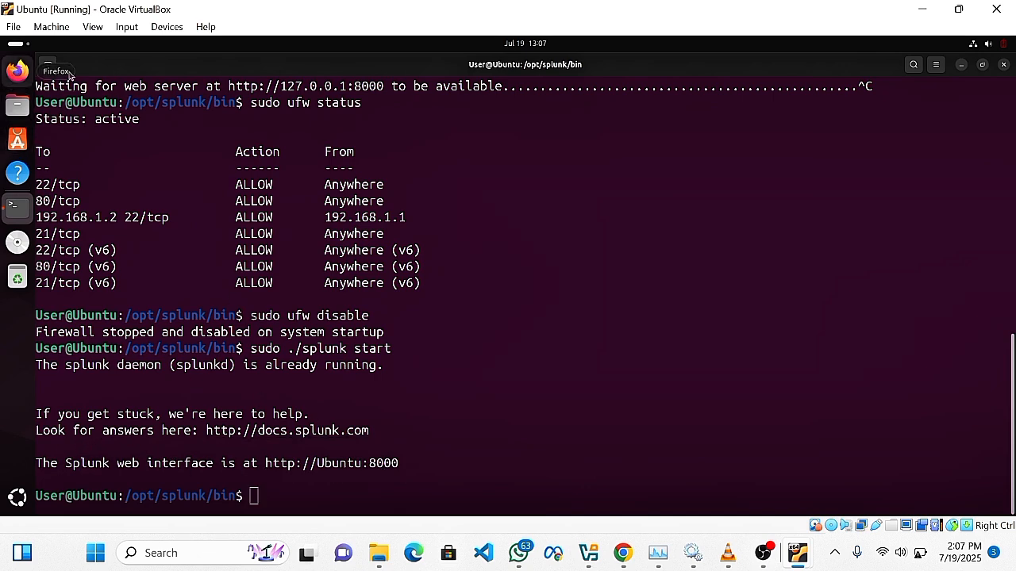
Launch Firefox and go to 127.0.0.1:8000 to load the Splunk Enterprise login page.
{"action": "left_click", "coordinate": [12, 76]}
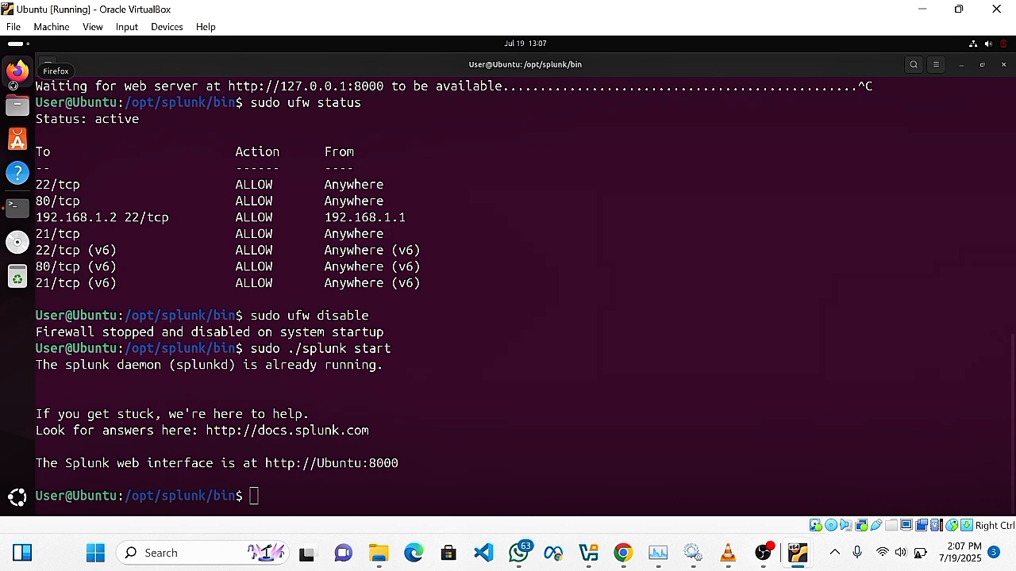
{"action": "left_click", "coordinate": [17, 71]}
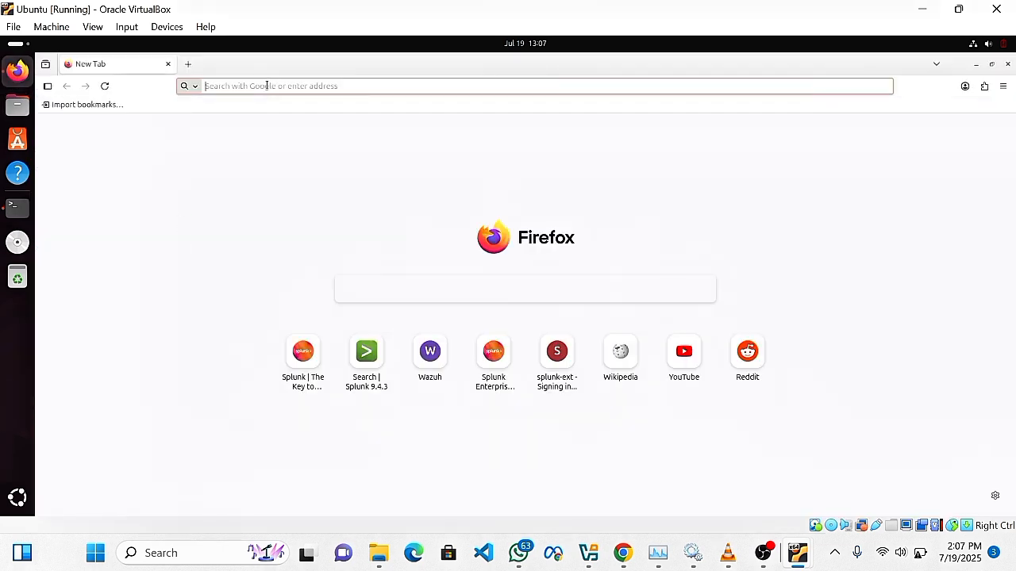
{"action": "type", "text": "127.0.0.1:8000/"}
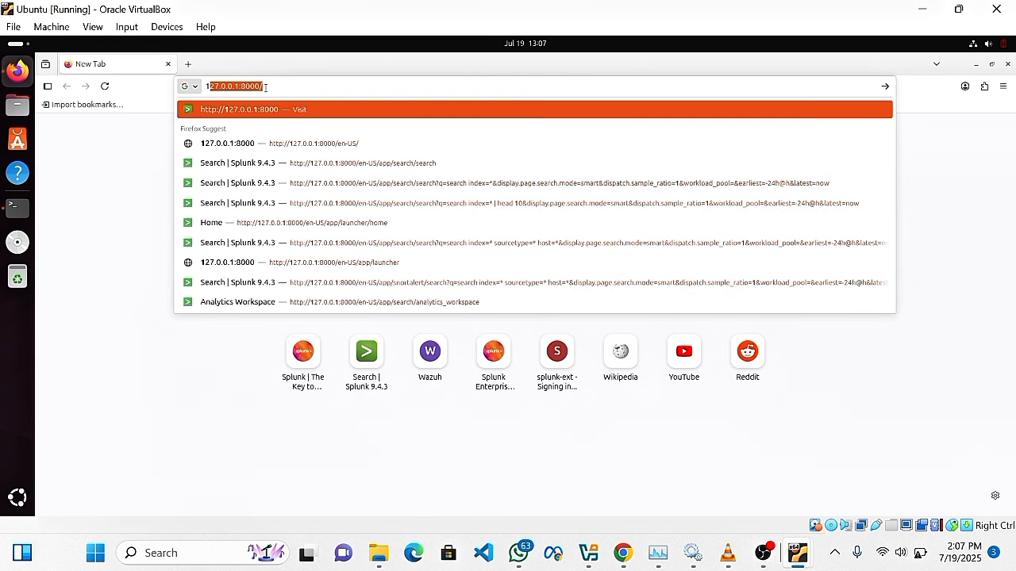
{"action": "left_click", "coordinate": [269, 88]}
{"action": "key", "text": "Return"}
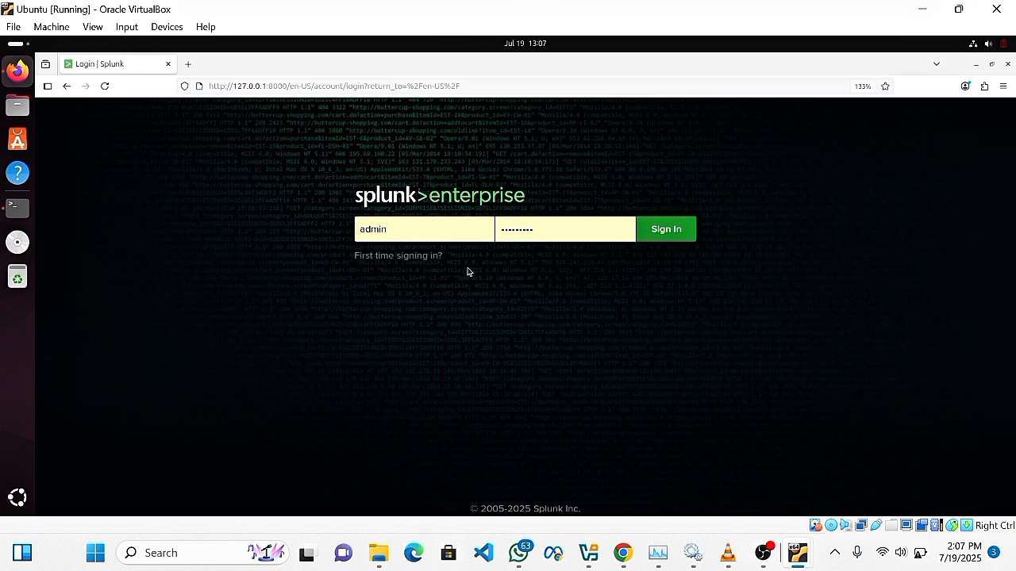
Sign in and look over the home page apps, including Search & Reporting and Snort Alert for Splunk.
{"action": "left_click", "coordinate": [657, 232]}
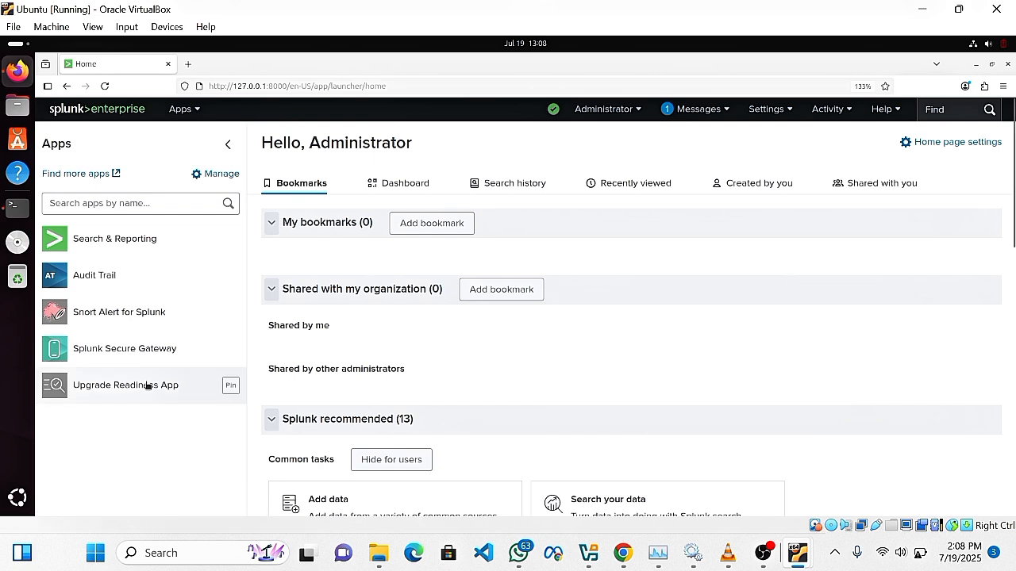
{"action": "scroll", "coordinate": [139, 317], "scroll_direction": "down", "scroll_amount": 3}
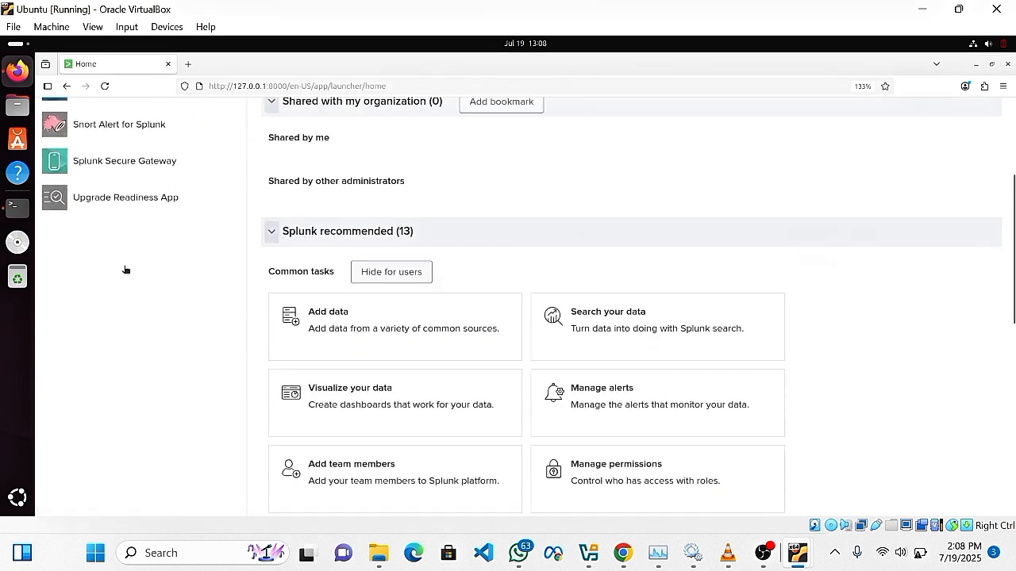
{"action": "scroll", "coordinate": [120, 266], "scroll_direction": "up", "scroll_amount": 3}
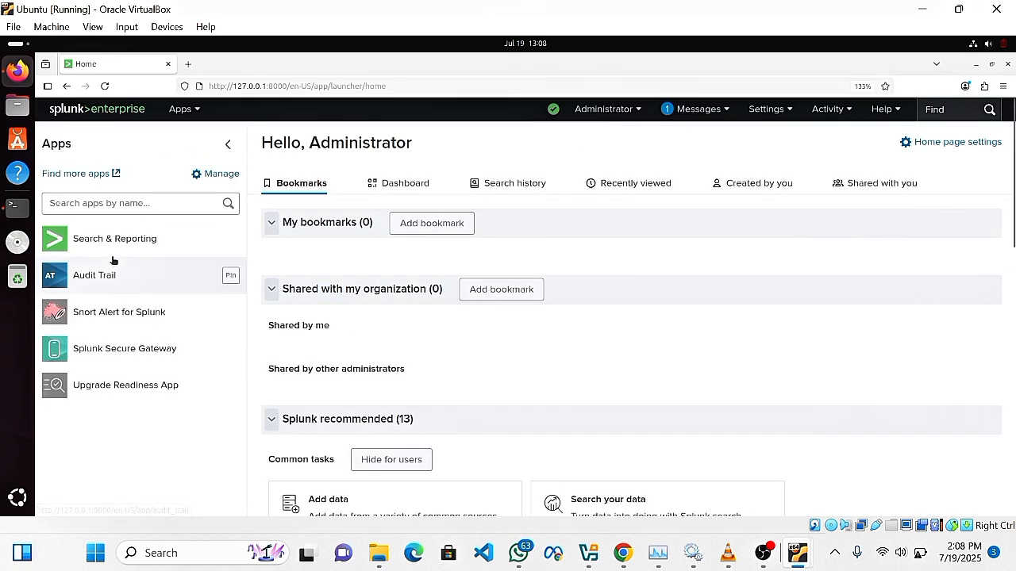
Browse more apps filtered to IT Operations and Security, Fraud & Compliance.
{"action": "left_click", "coordinate": [76, 174]}
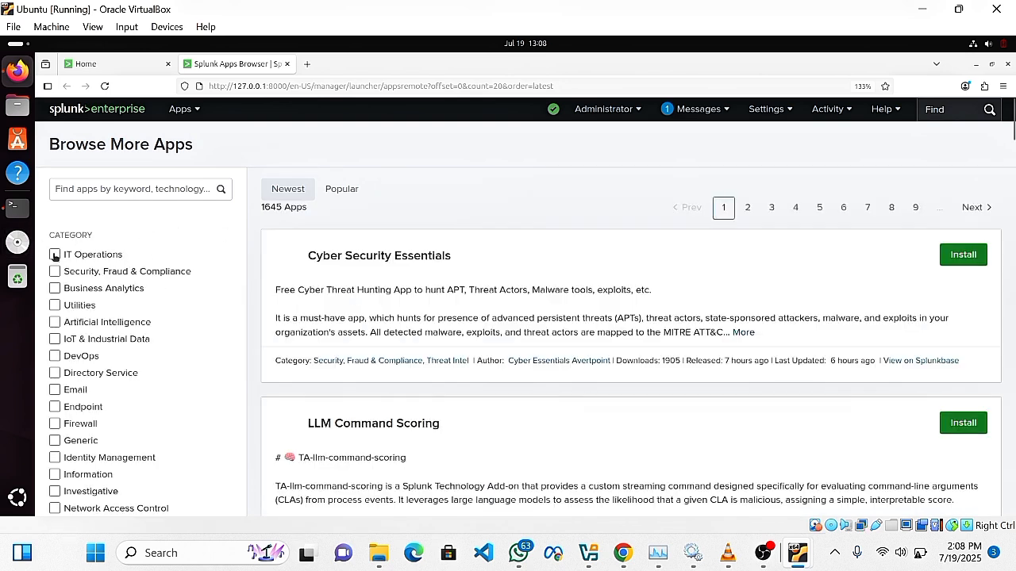
{"action": "left_click", "coordinate": [54, 256]}
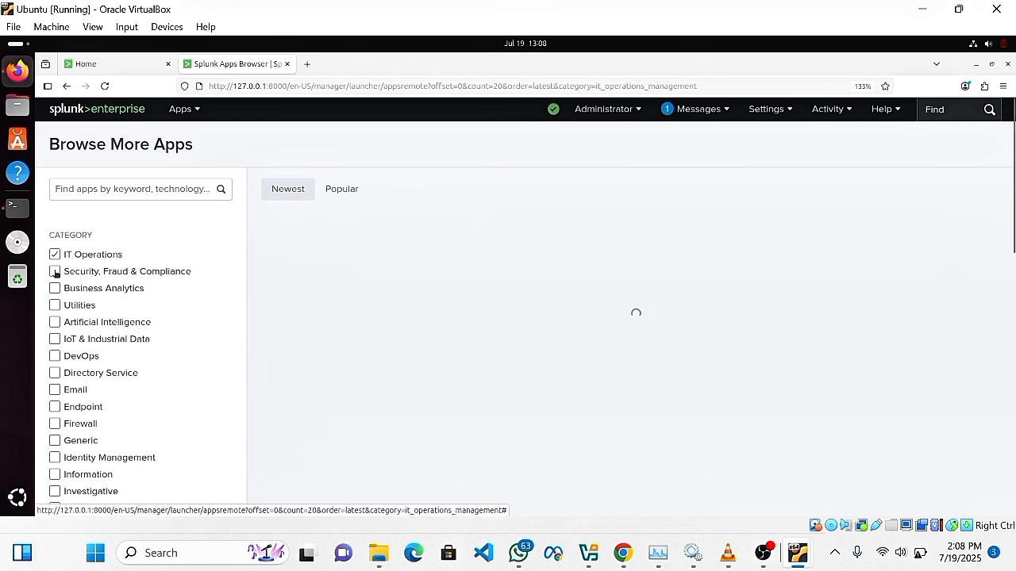
{"action": "left_click", "coordinate": [55, 271]}
{"action": "scroll", "coordinate": [63, 286], "scroll_direction": "down", "scroll_amount": 8}
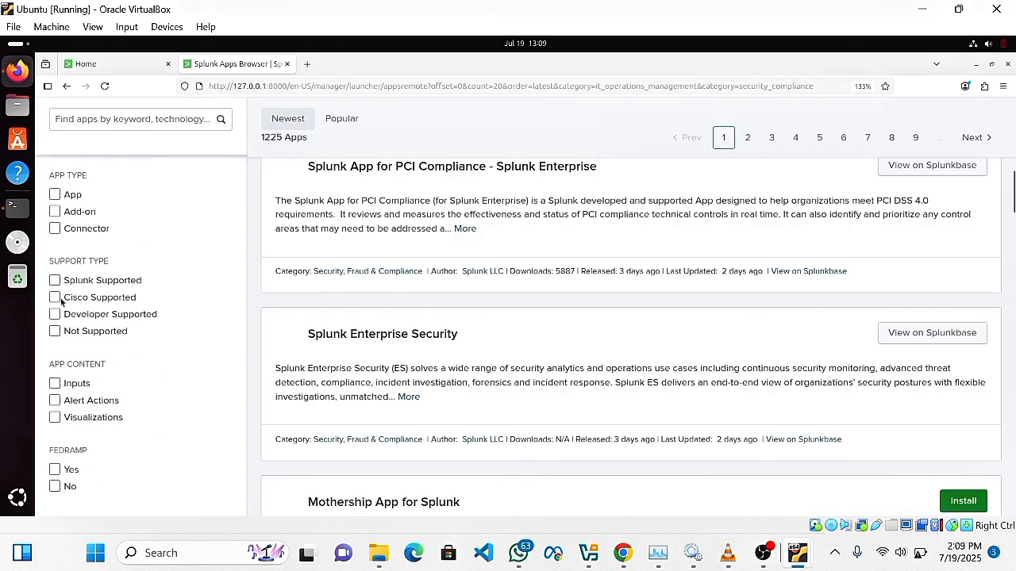
{"action": "scroll", "coordinate": [61, 302], "scroll_direction": "up", "scroll_amount": 5}
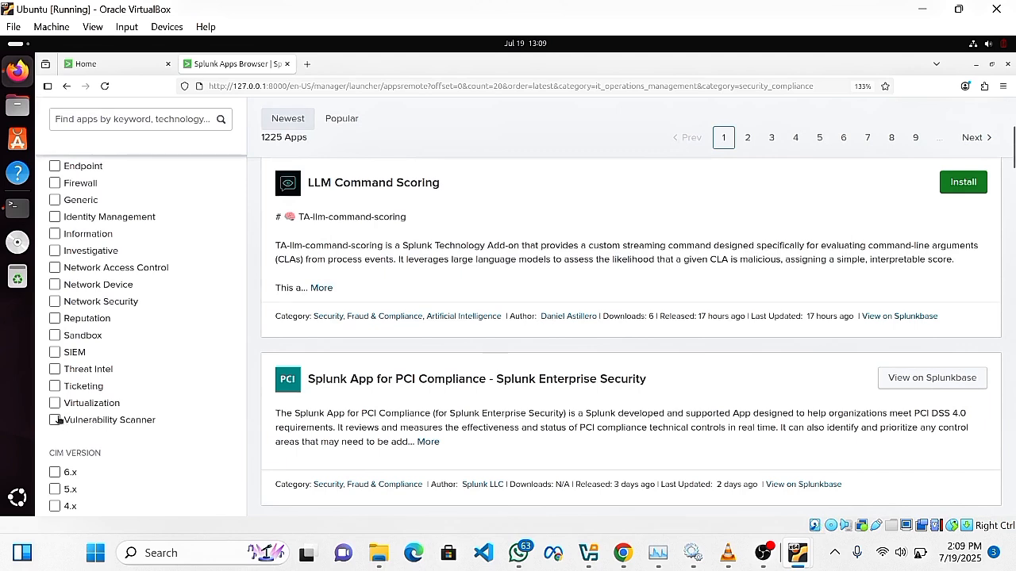
Add Vulnerability Scanner, Ticketing, SIEM and Sandbox filters, then return to the home page.
{"action": "left_click", "coordinate": [55, 420]}
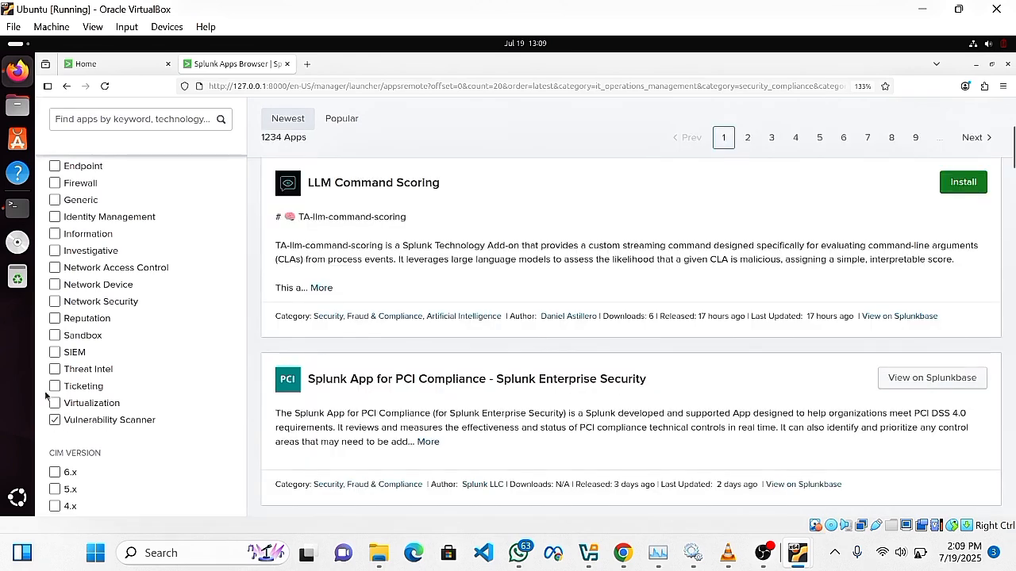
{"action": "left_click", "coordinate": [55, 386]}
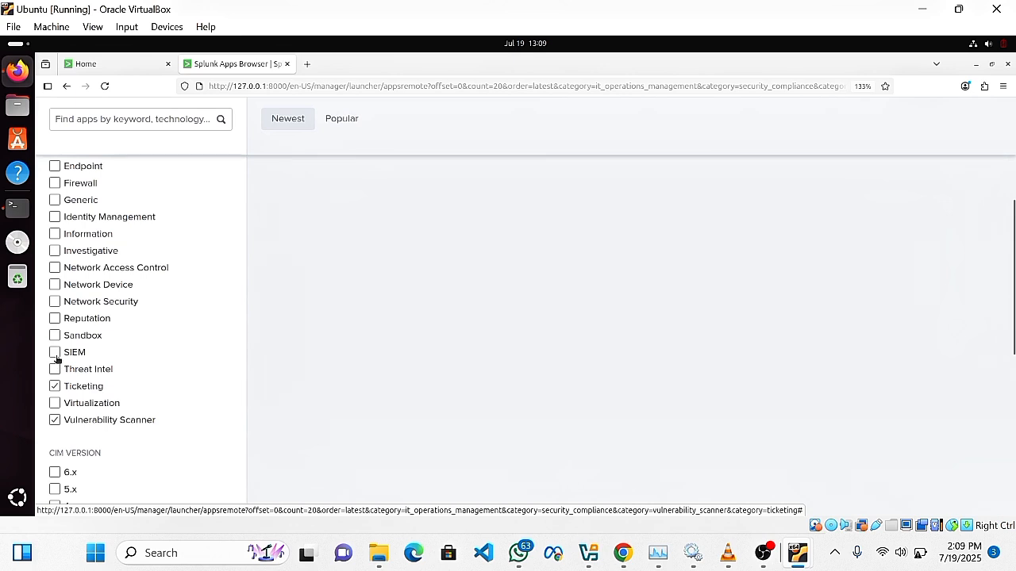
{"action": "left_click", "coordinate": [55, 352]}
{"action": "left_click", "coordinate": [55, 336]}
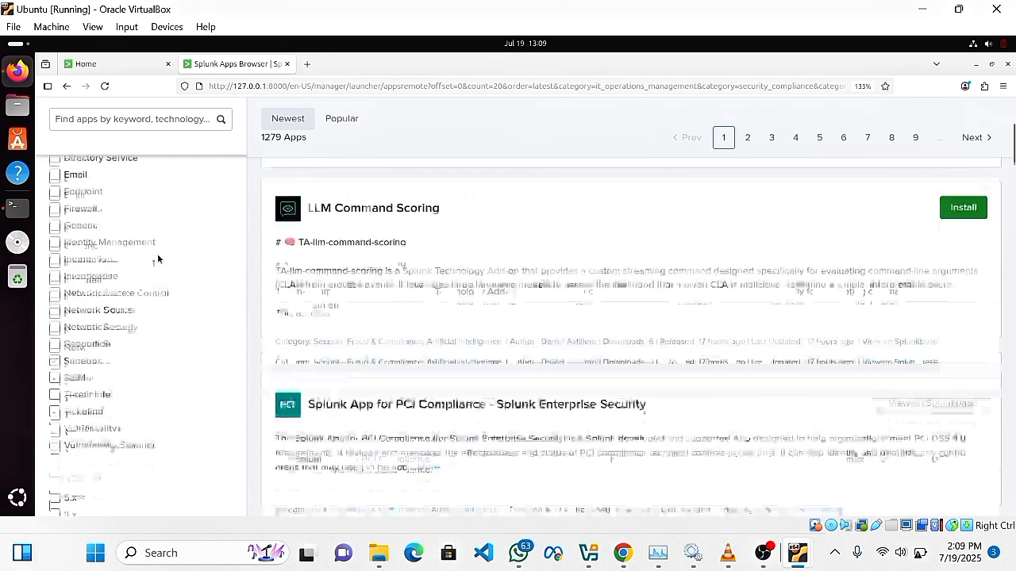
{"action": "scroll", "coordinate": [112, 196], "scroll_direction": "up", "scroll_amount": 4}
{"action": "left_click", "coordinate": [93, 111]}
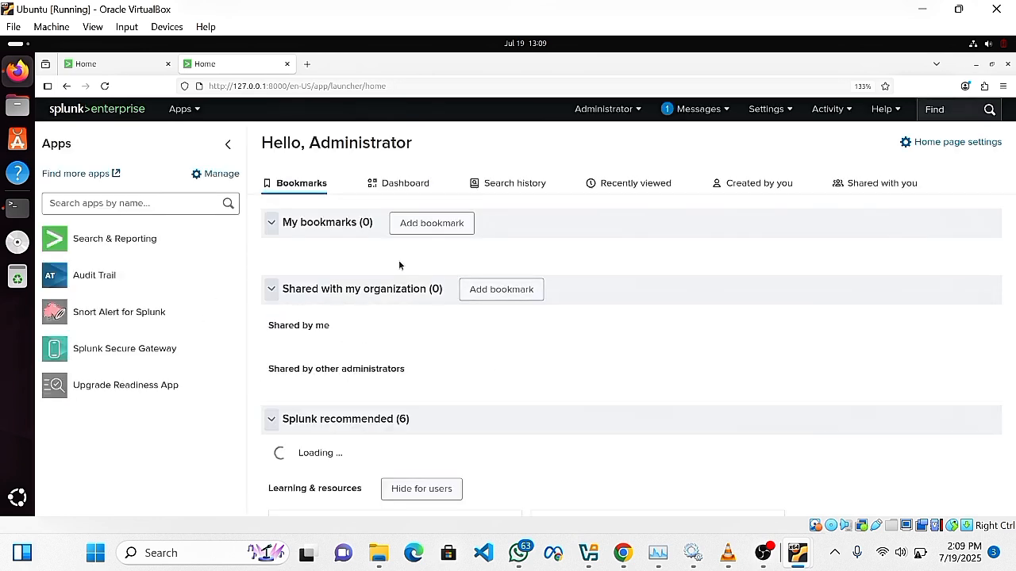
Scroll through the home page's recommended tasks and open the Settings menu.
{"action": "scroll", "coordinate": [382, 316], "scroll_direction": "down", "scroll_amount": 2}
{"action": "scroll", "coordinate": [382, 316], "scroll_direction": "down", "scroll_amount": 3}
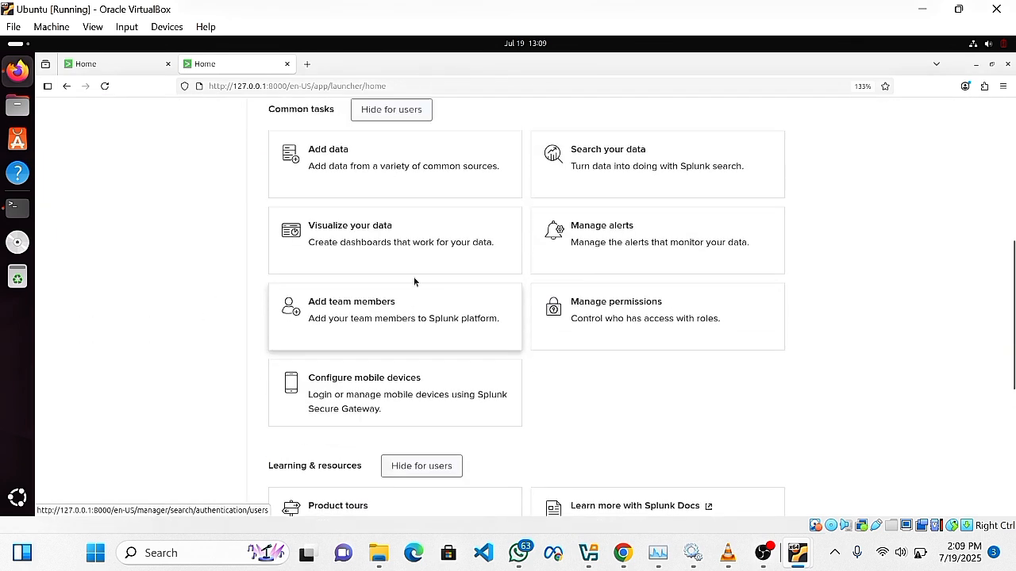
{"action": "scroll", "coordinate": [415, 281], "scroll_direction": "up", "scroll_amount": 2}
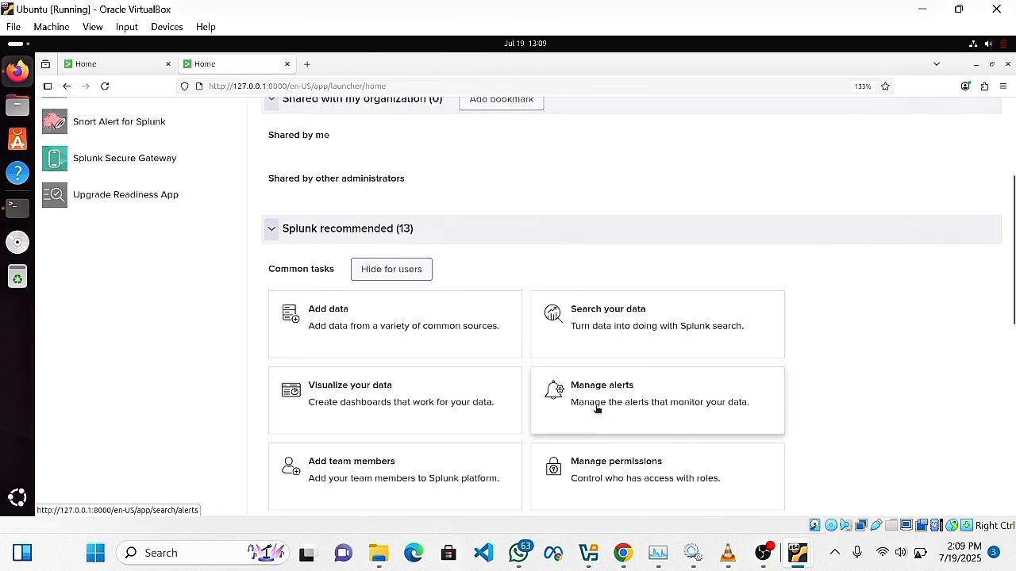
{"action": "scroll", "coordinate": [594, 401], "scroll_direction": "down", "scroll_amount": 1}
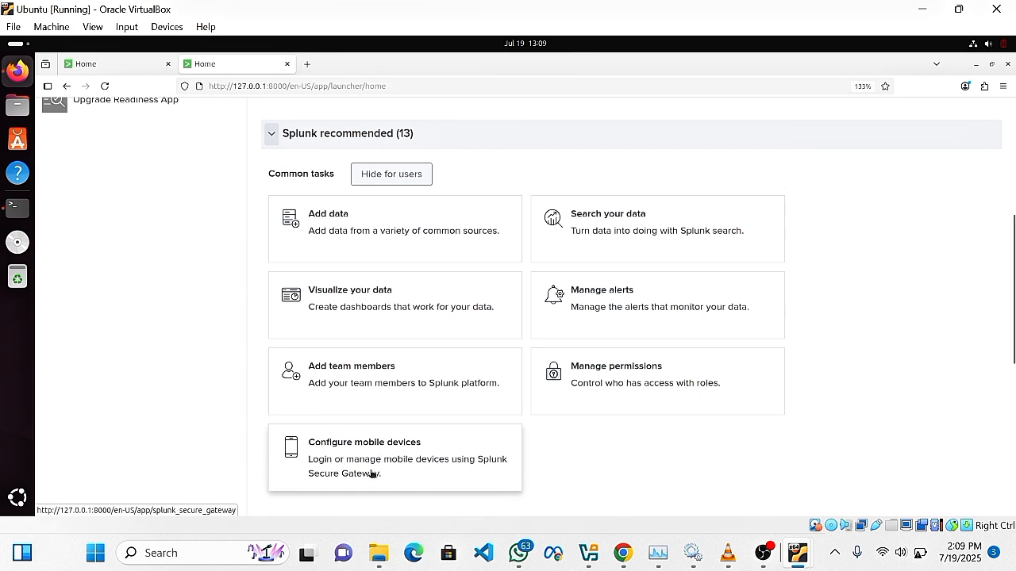
{"action": "scroll", "coordinate": [382, 446], "scroll_direction": "down", "scroll_amount": 1}
{"action": "scroll", "coordinate": [382, 445], "scroll_direction": "down", "scroll_amount": 2}
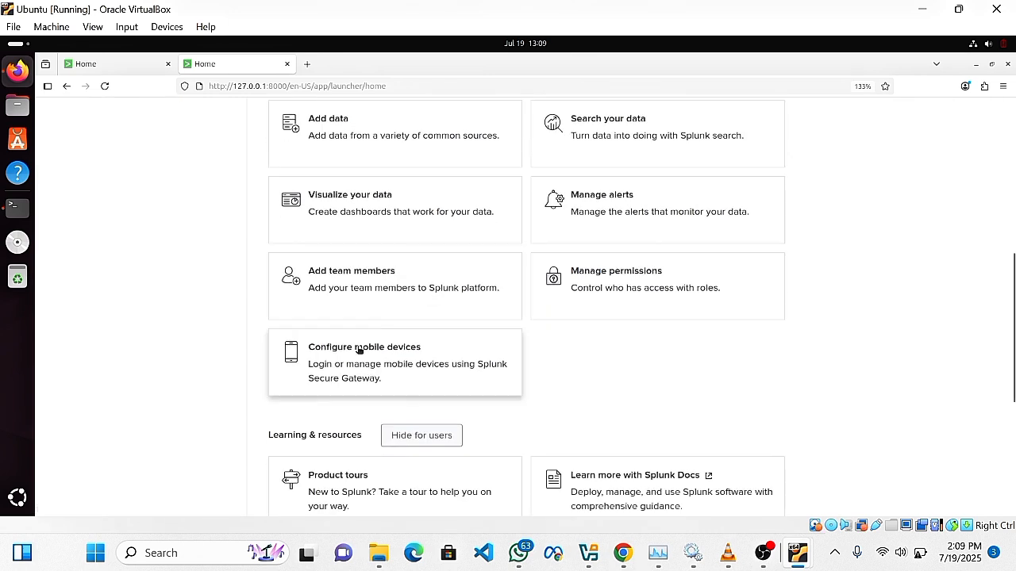
{"action": "scroll", "coordinate": [389, 374], "scroll_direction": "down", "scroll_amount": 2}
{"action": "scroll", "coordinate": [397, 347], "scroll_direction": "up", "scroll_amount": 10}
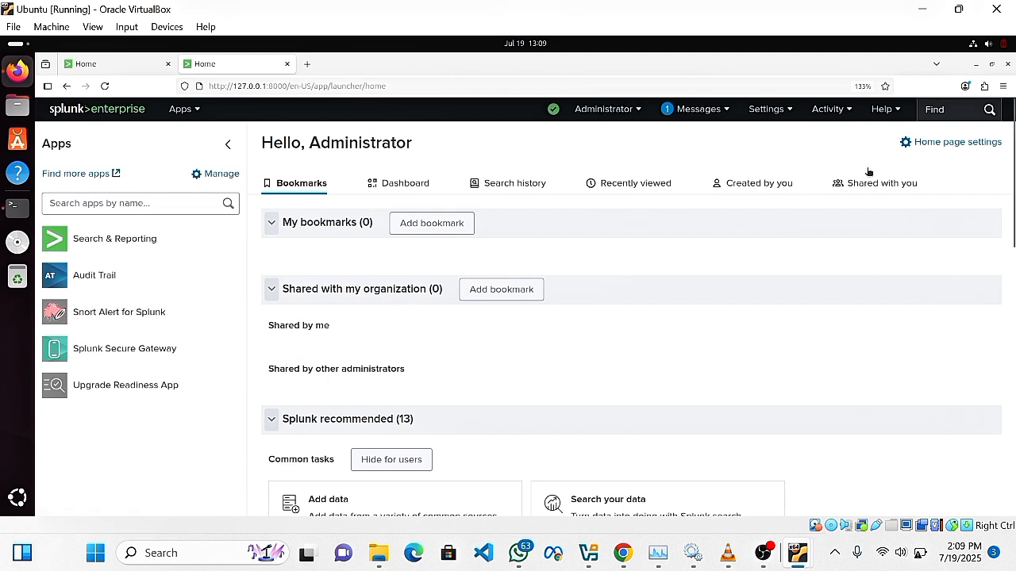
{"action": "left_click", "coordinate": [760, 110]}
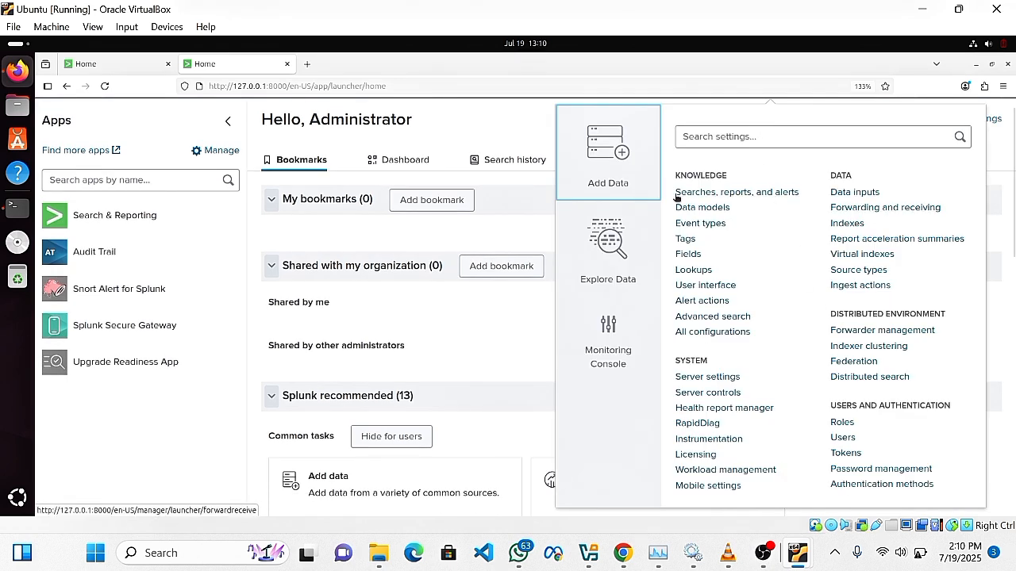
{"action": "left_click", "coordinate": [604, 191]}
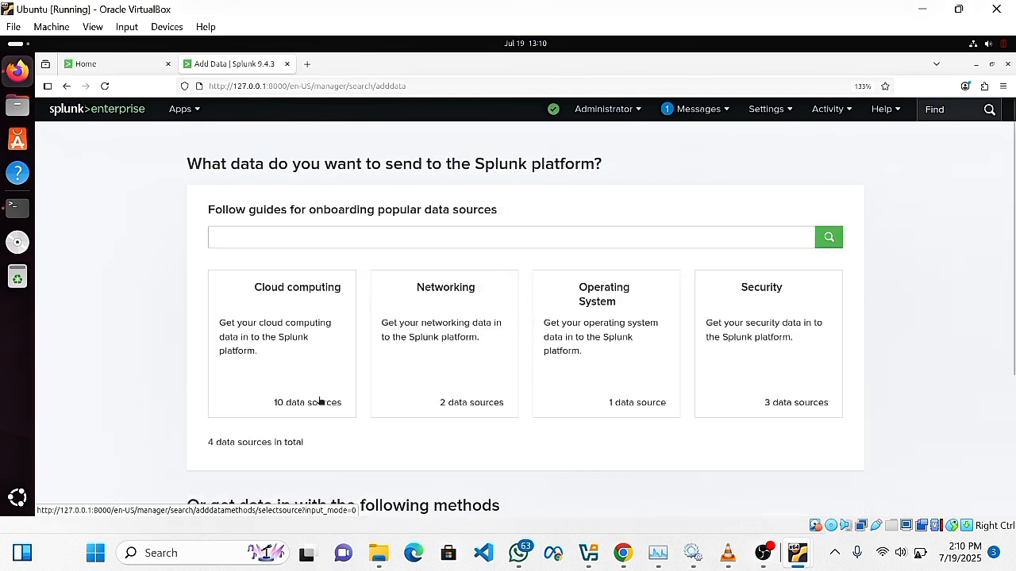
{"action": "scroll", "coordinate": [341, 366], "scroll_direction": "down", "scroll_amount": 3}
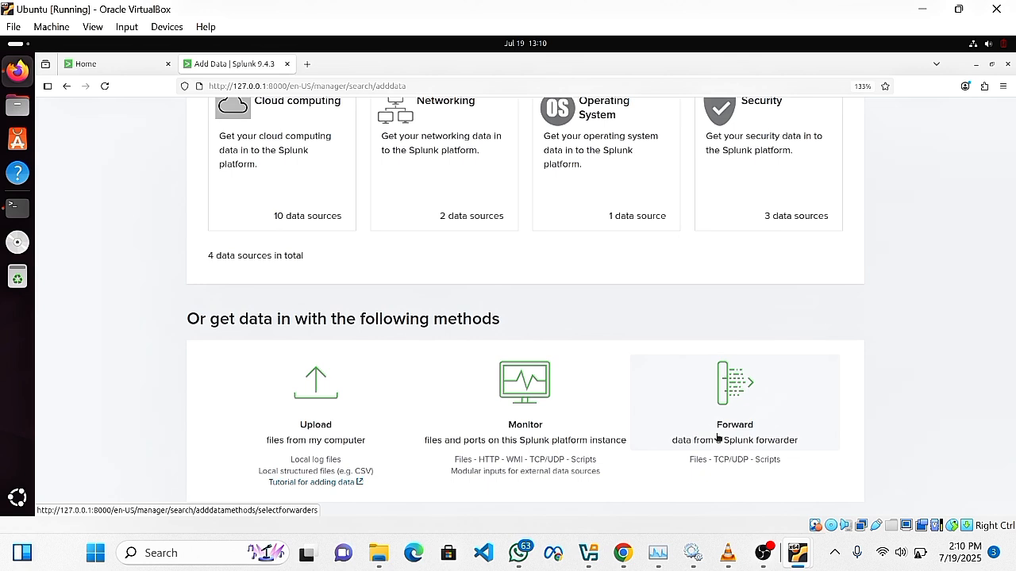
{"action": "scroll", "coordinate": [588, 413], "scroll_direction": "up", "scroll_amount": 5}
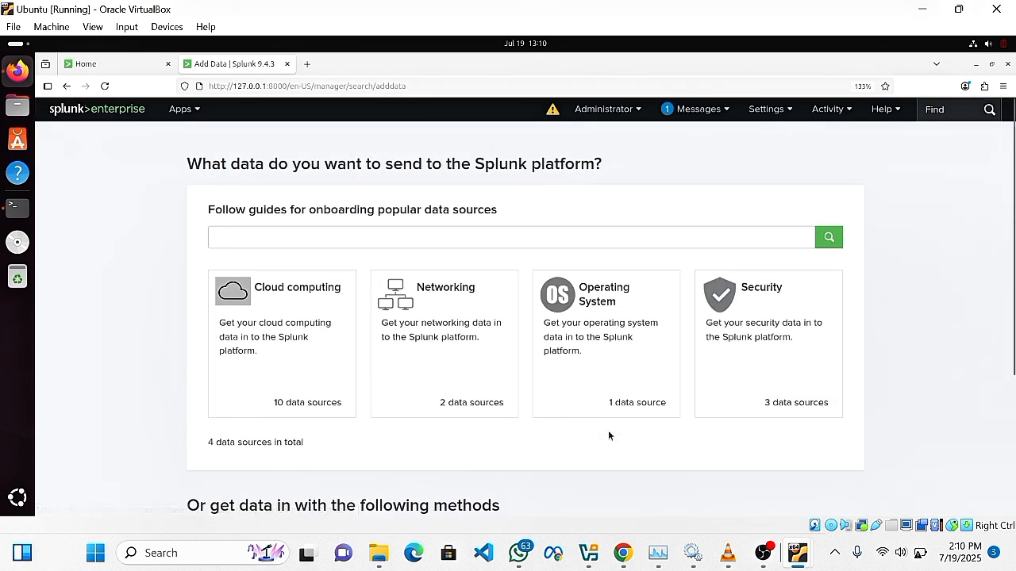
{"action": "scroll", "coordinate": [608, 432], "scroll_direction": "down", "scroll_amount": 4}
{"action": "scroll", "coordinate": [615, 295], "scroll_direction": "up", "scroll_amount": 4}
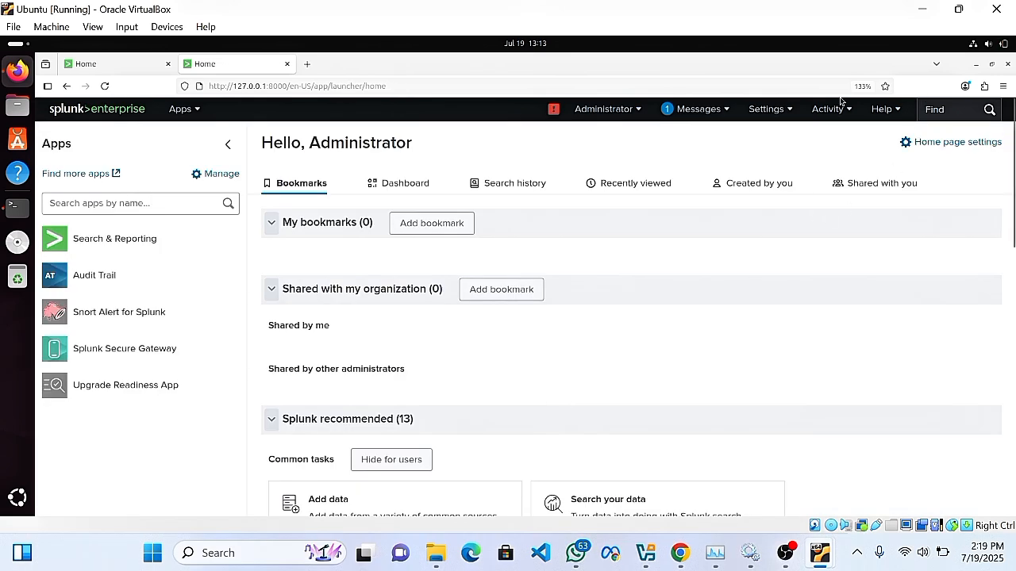
Verify under Forwarding and receiving that receiving port 9997 is Enabled, then return home.
{"action": "left_click", "coordinate": [781, 110]}
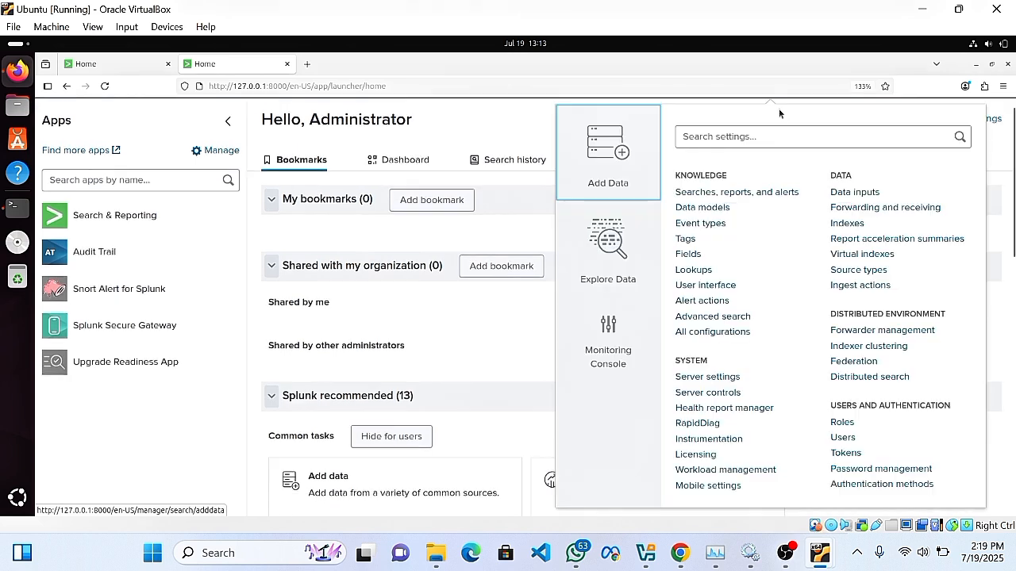
{"action": "left_click", "coordinate": [873, 208]}
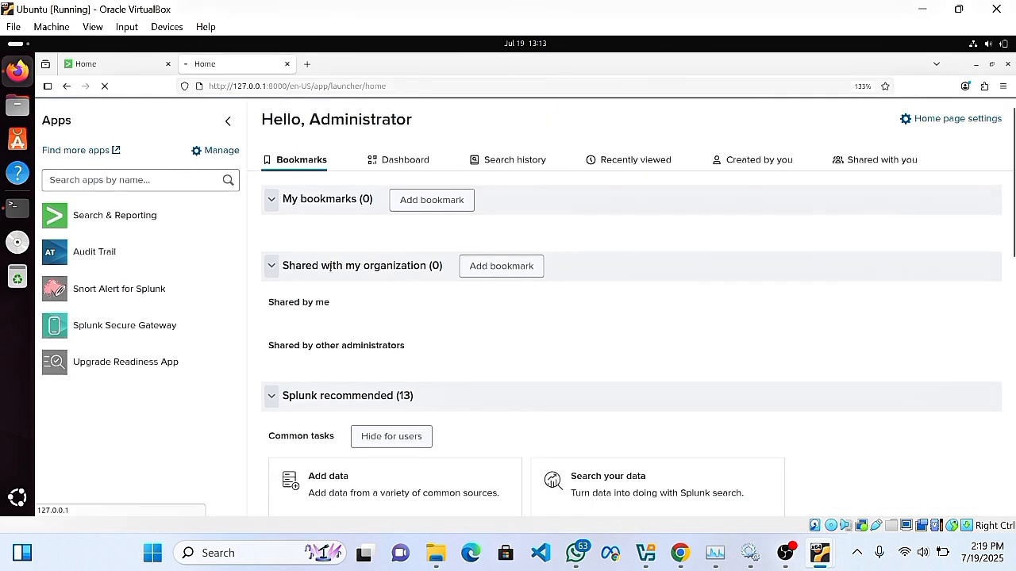
{"action": "scroll", "coordinate": [349, 396], "scroll_direction": "down", "scroll_amount": 3}
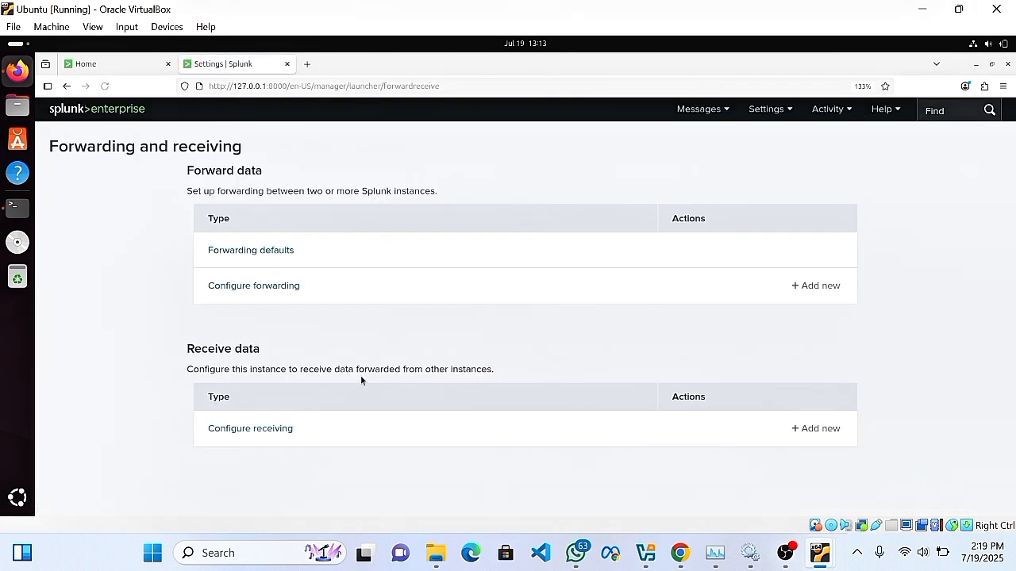
{"action": "left_click", "coordinate": [264, 429]}
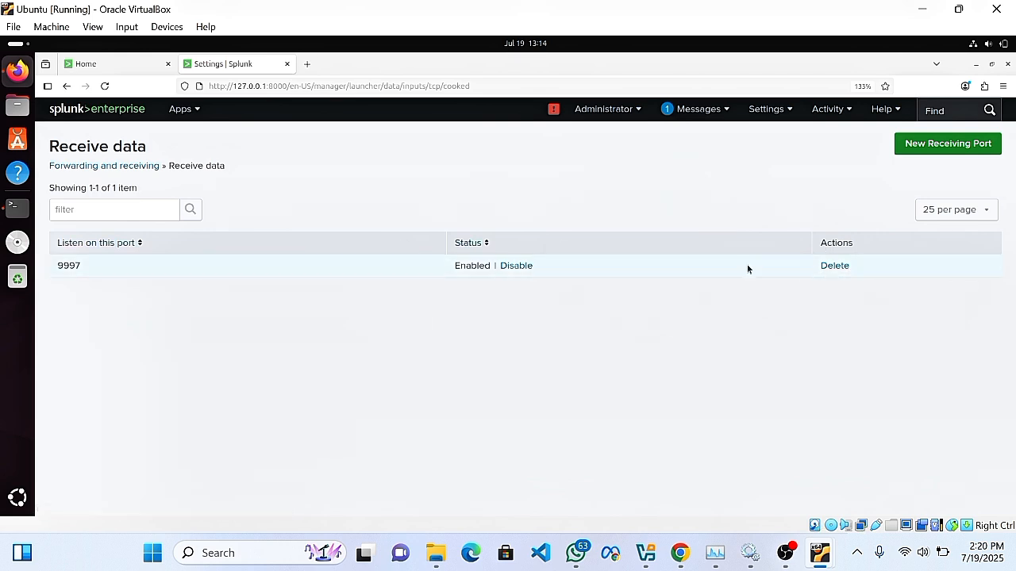
{"action": "left_click", "coordinate": [86, 111]}
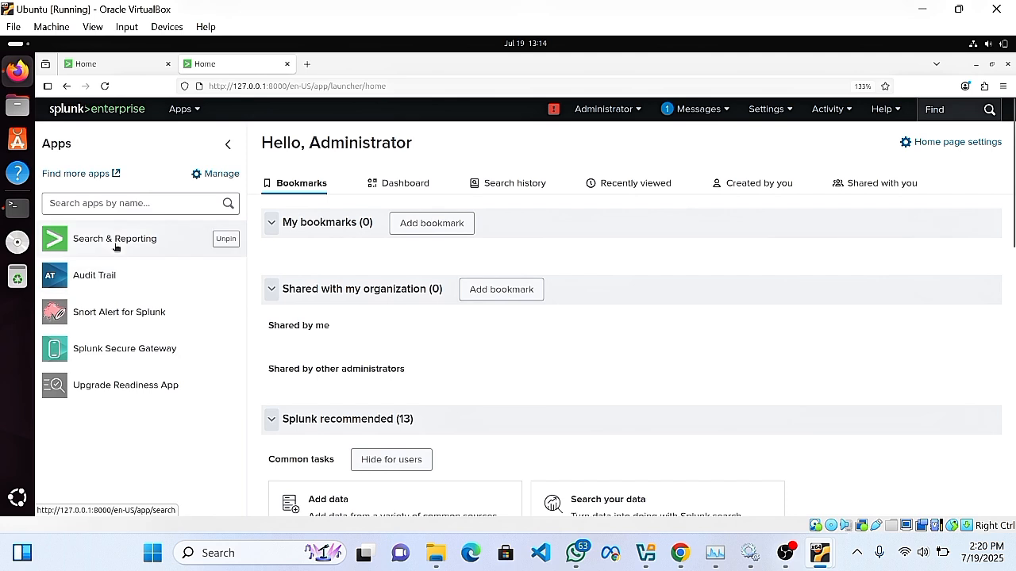
Check Search & Reporting's Data Summary for host Ubuntu with 1,409 events, then return to the terminal.
{"action": "left_click", "coordinate": [116, 243]}
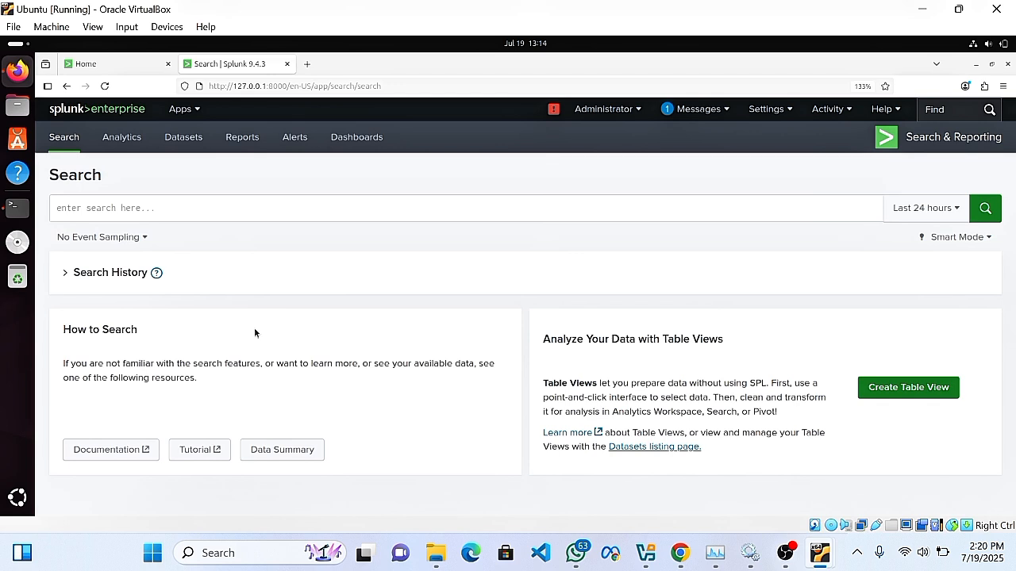
{"action": "left_click", "coordinate": [261, 459]}
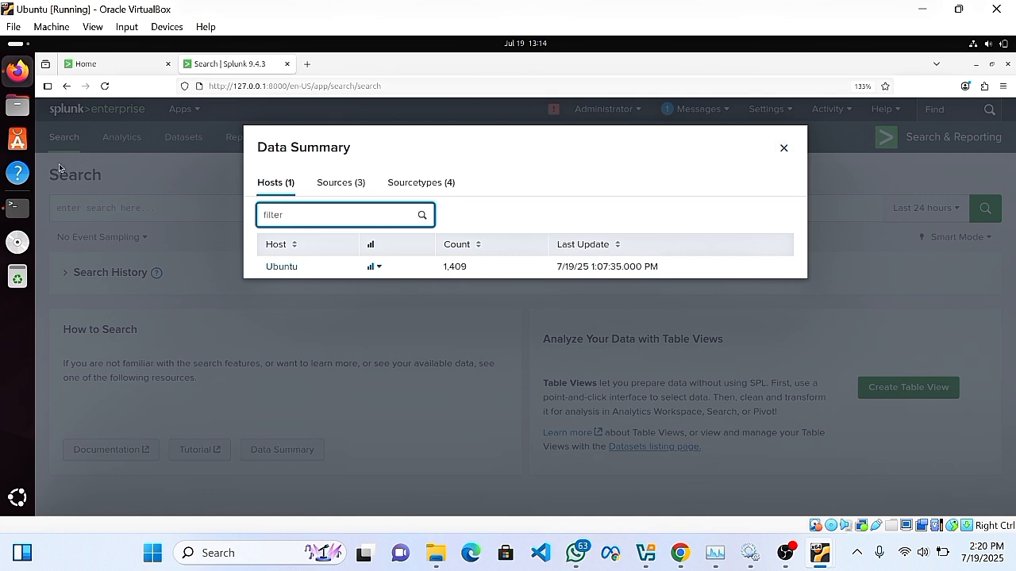
{"action": "left_click", "coordinate": [14, 209]}
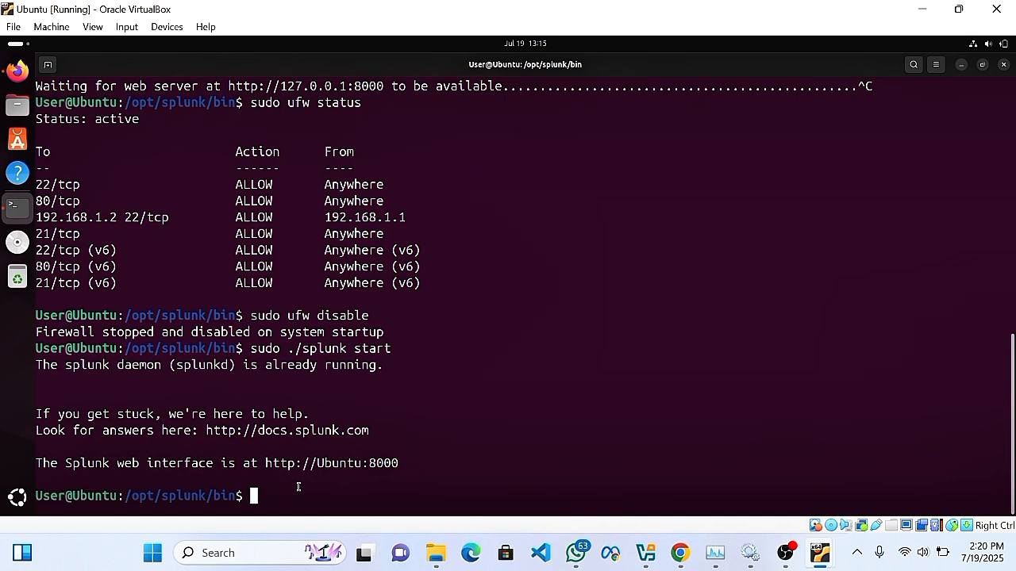
Clear the terminal, go to /opt and list its contents.
{"action": "type", "text": "clear"}
{"action": "key", "text": "Return"}
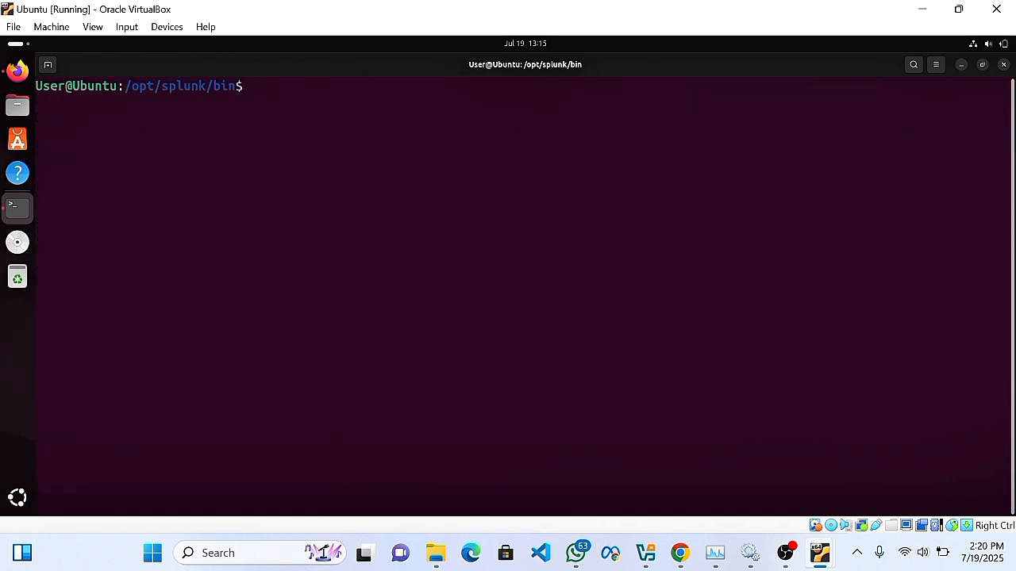
{"action": "type", "text": "cd .."}
{"action": "key", "text": "Return"}
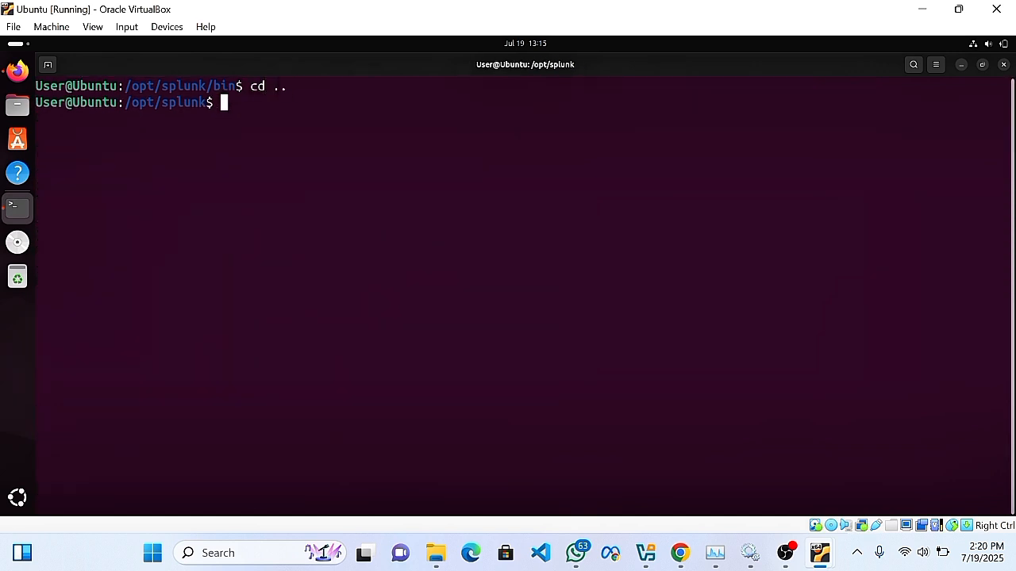
{"action": "type", "text": "cd /opt/"}
{"action": "key", "text": "Return"}
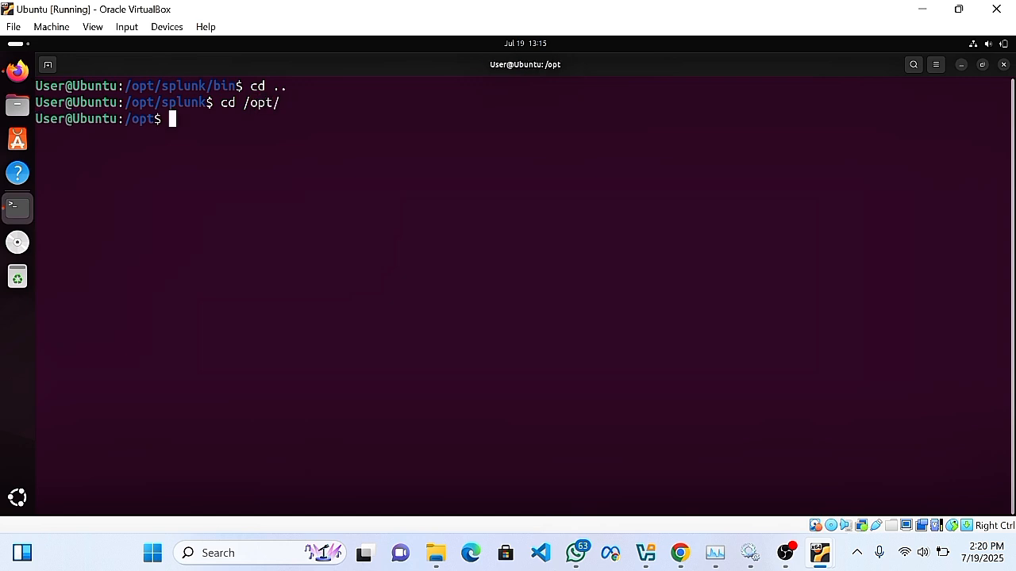
{"action": "type", "text": "ls"}
{"action": "key", "text": "Return"}
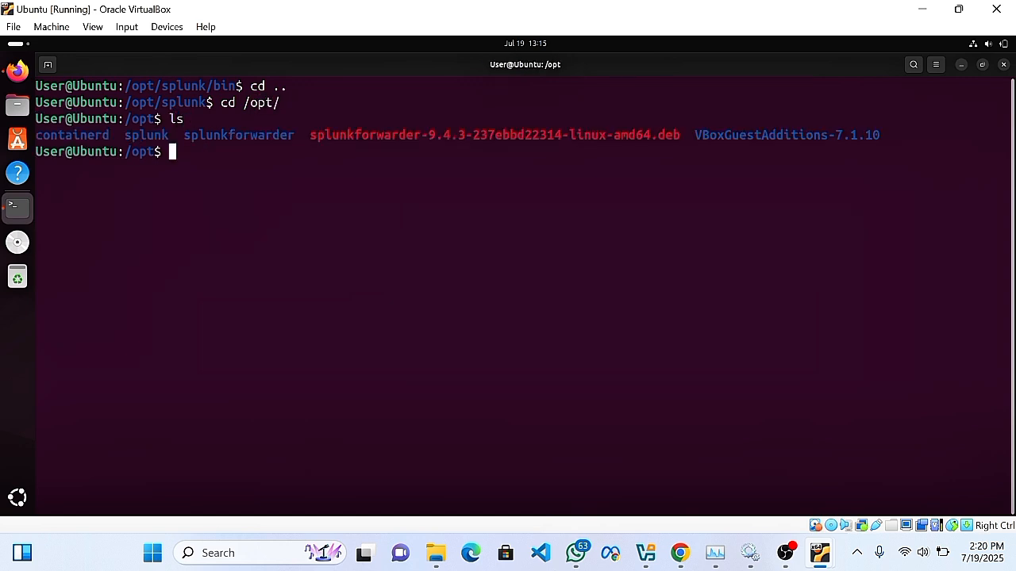
Enter the splunkforwarder directory and list its contents.
{"action": "type", "text": "s"}
{"action": "key", "text": "BackSpace"}
{"action": "type", "text": "cd splukkf"}
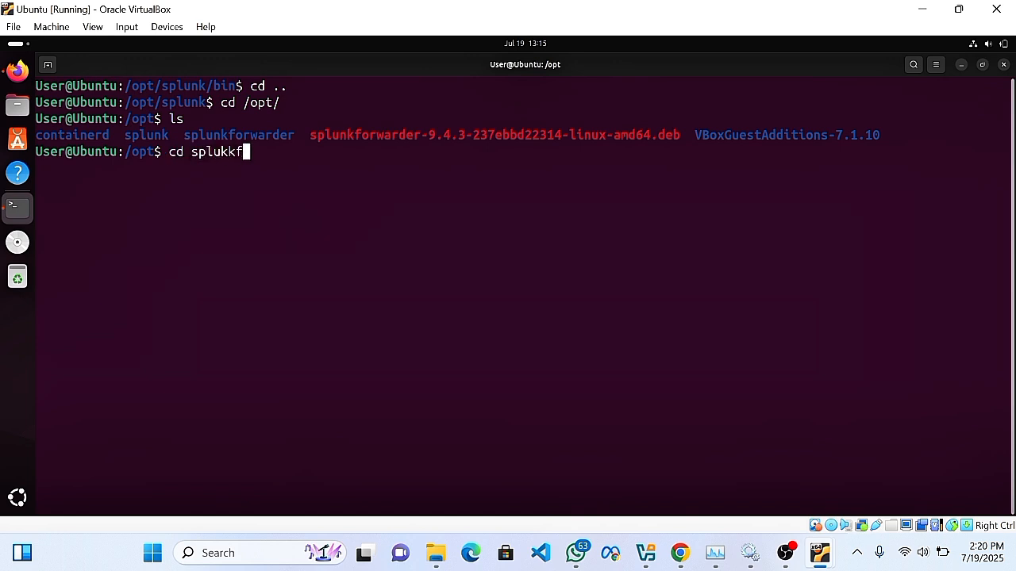
{"action": "key", "text": "BackSpace"}
{"action": "type", "text": "forwarder"}
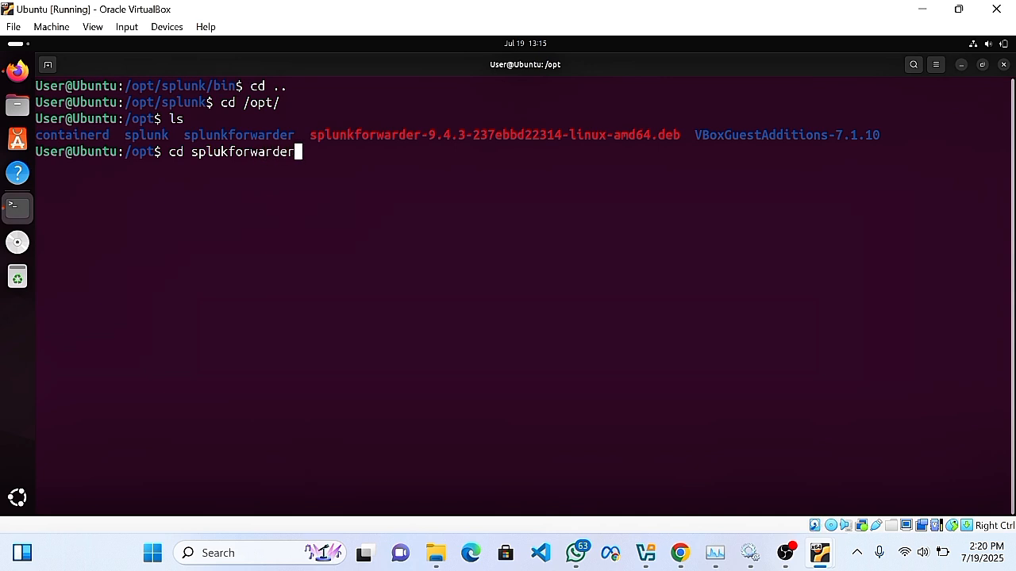
{"action": "key", "text": "Return"}
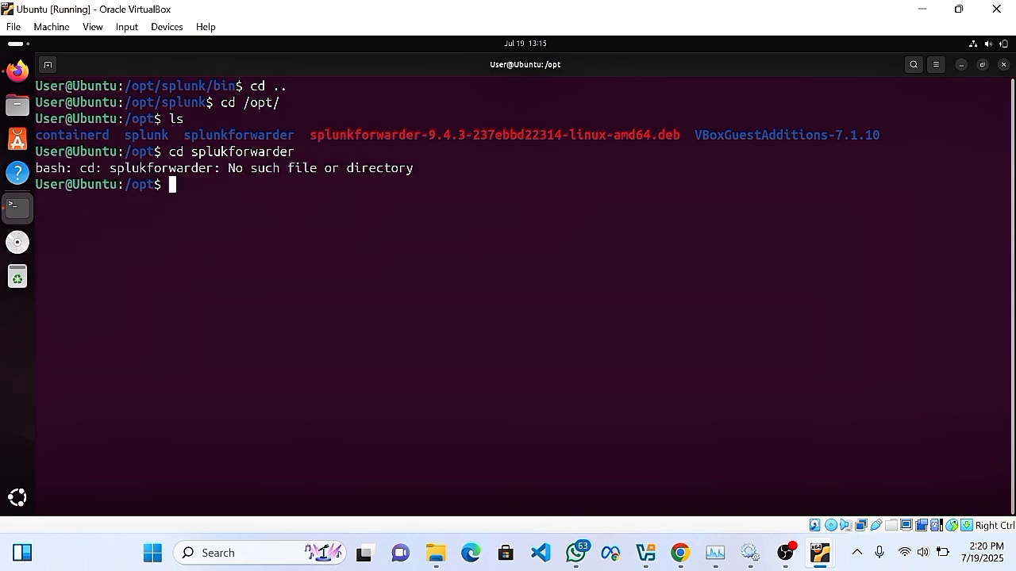
{"action": "type", "text": "cd splunkforwarder"}
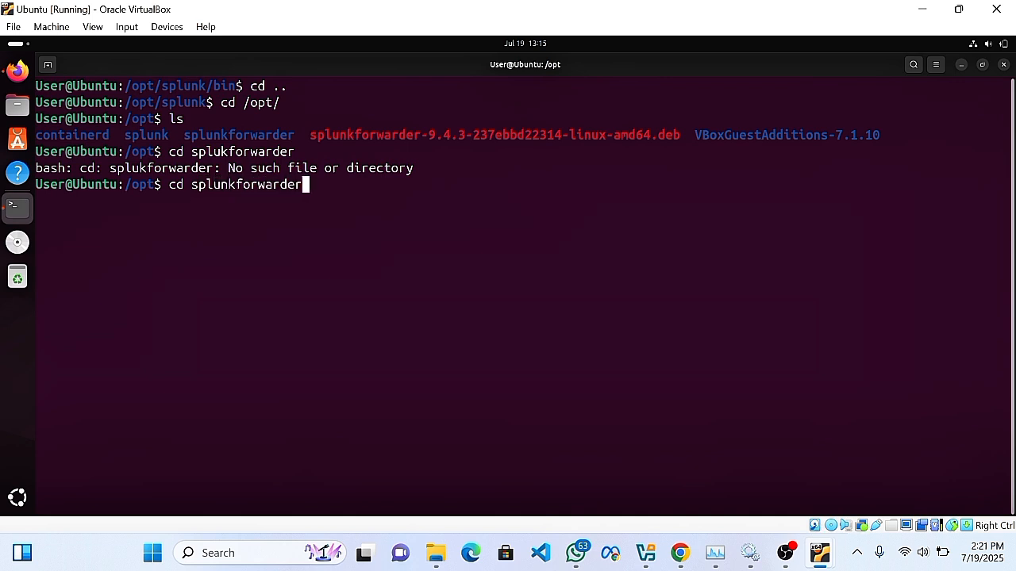
{"action": "key", "text": "Return"}
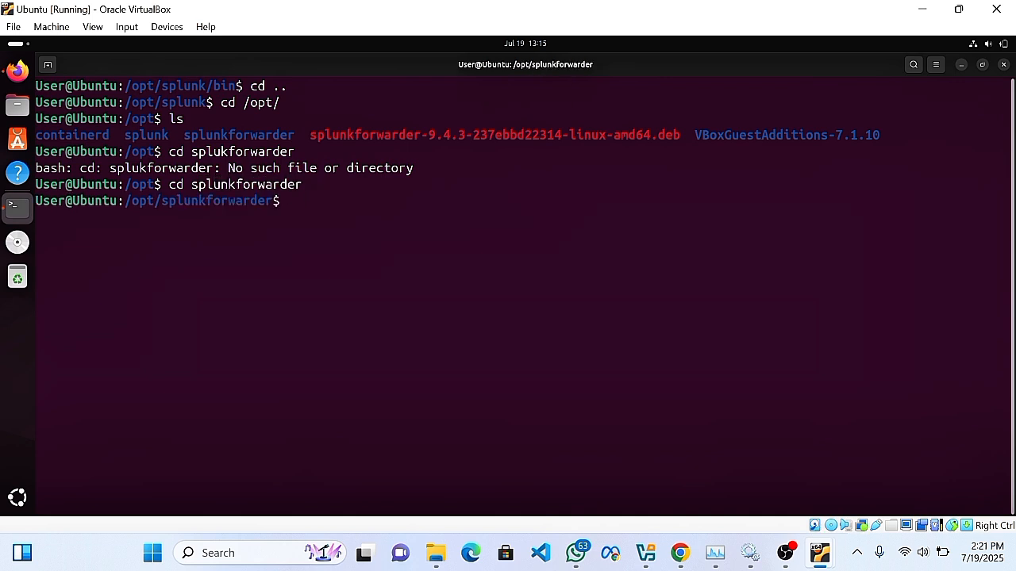
{"action": "type", "text": "ls"}
{"action": "key", "text": "Return"}
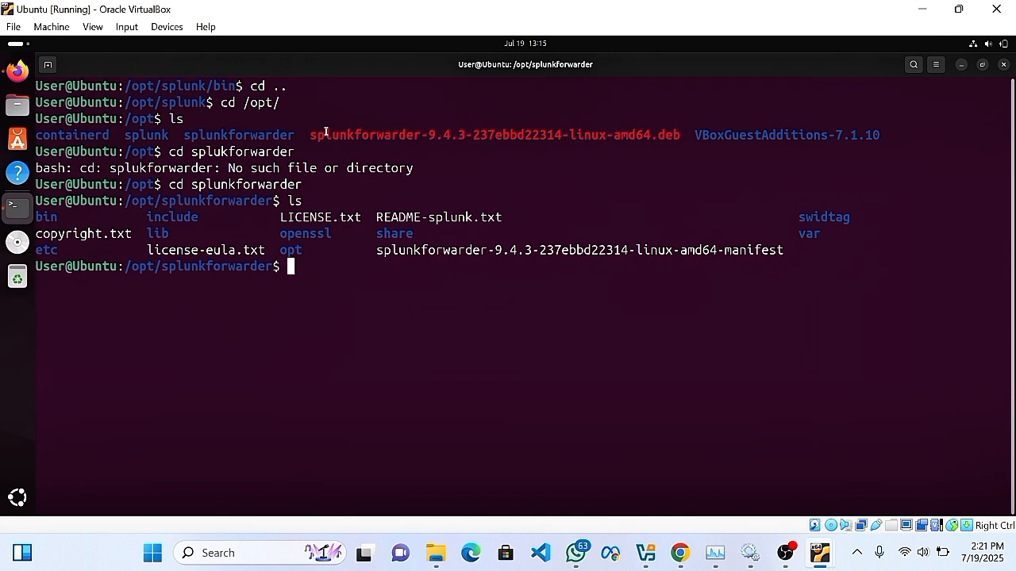
Highlight the forwarder .deb package name in the listing.
{"action": "left_click_drag", "start_coordinate": [313, 135], "coordinate": [681, 135]}
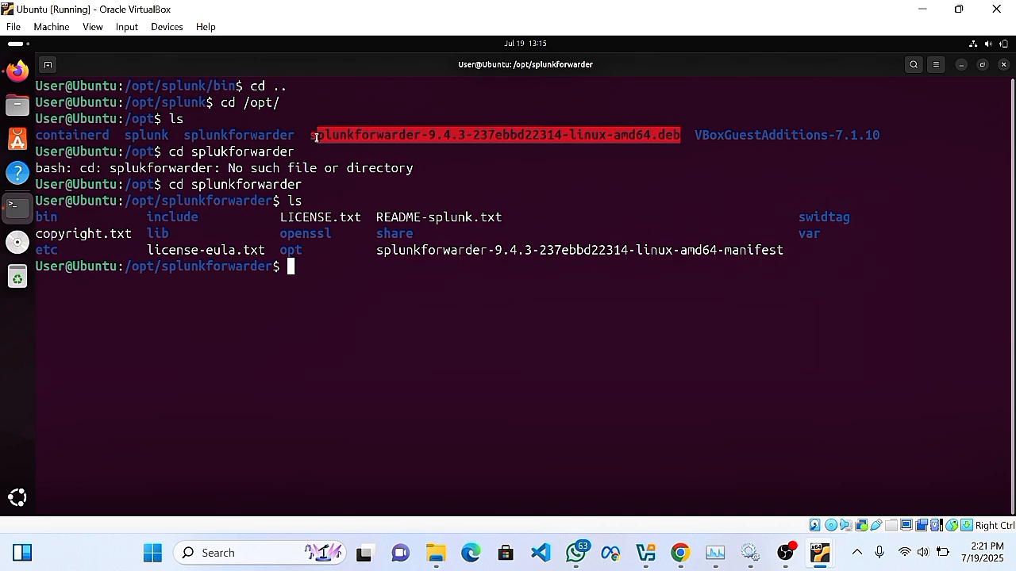
{"action": "left_click_drag", "start_coordinate": [316, 137], "coordinate": [653, 137]}
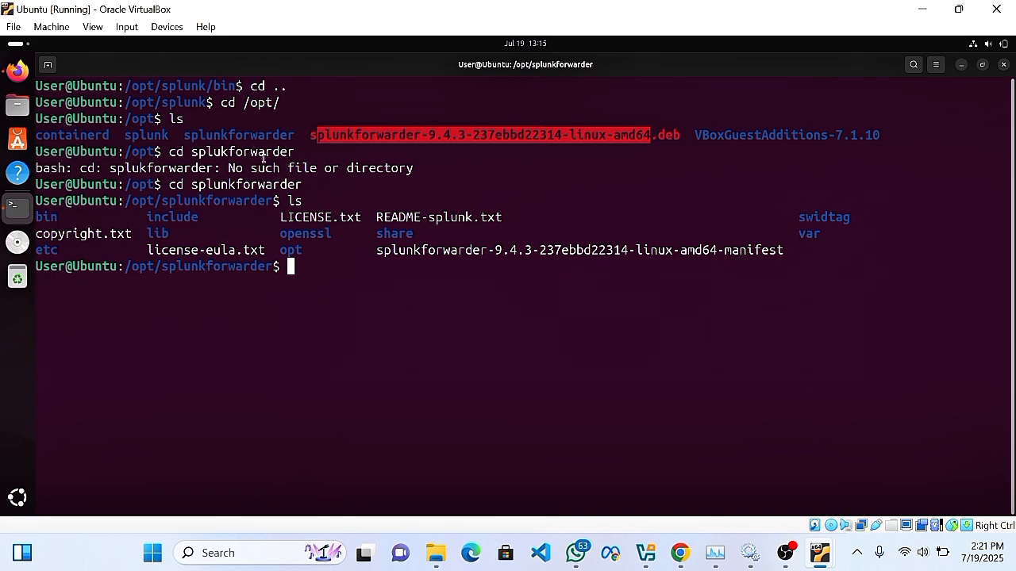
{"action": "left_click_drag", "start_coordinate": [313, 136], "coordinate": [677, 135]}
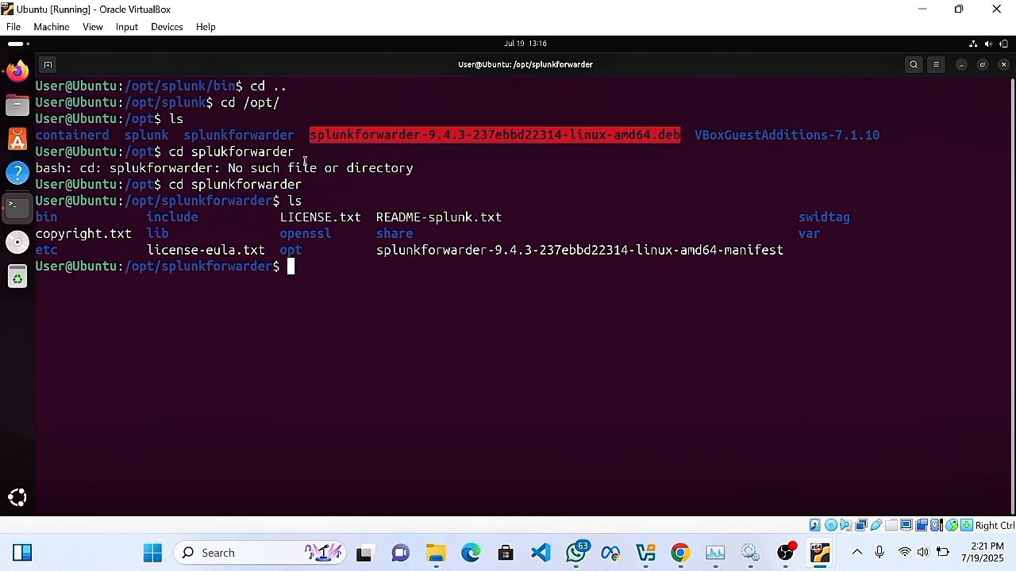
{"action": "left_click", "coordinate": [500, 325]}
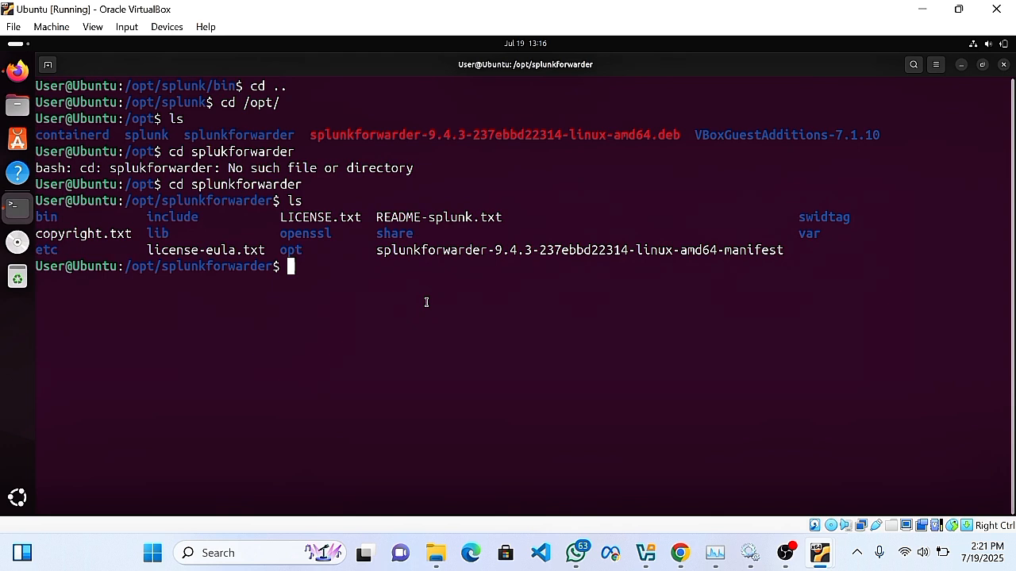
Change into /bin/ and list its programs.
{"action": "type", "text": "cd"}
{"action": "key", "text": "BackSpace"}
{"action": "key", "text": "BackSpace"}
{"action": "key", "text": "BackSpace"}
{"action": "type", "text": "cd /bin/"}
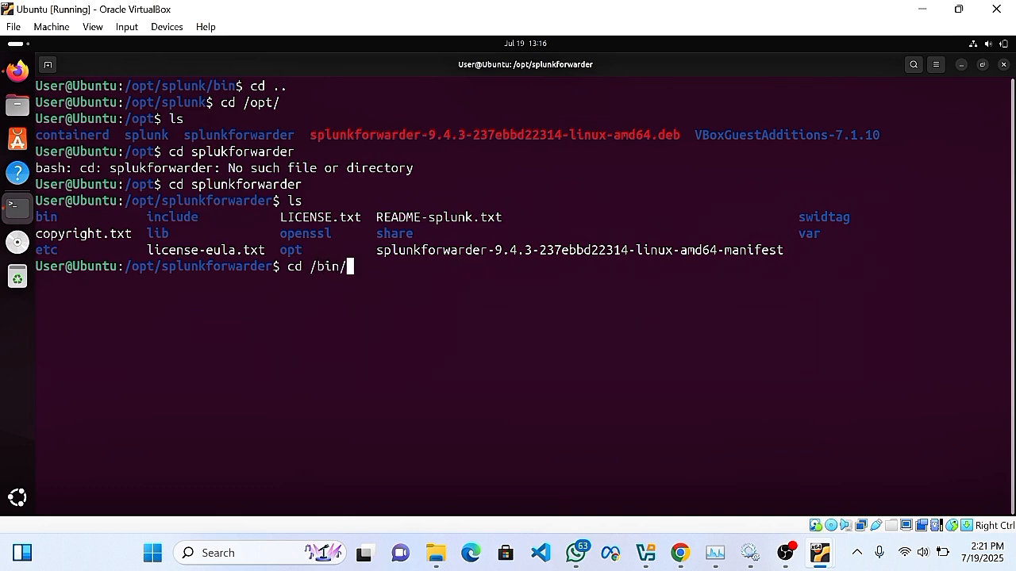
{"action": "key", "text": "Return"}
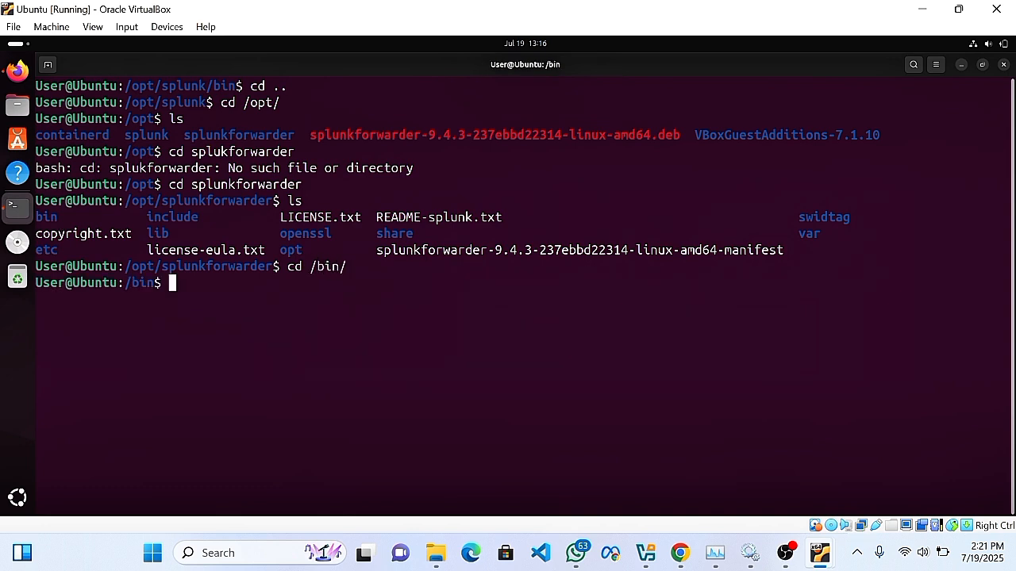
{"action": "type", "text": "ls"}
{"action": "key", "text": "Return"}
Clear the terminal and list the /bin contents again.
{"action": "type", "text": "c"}
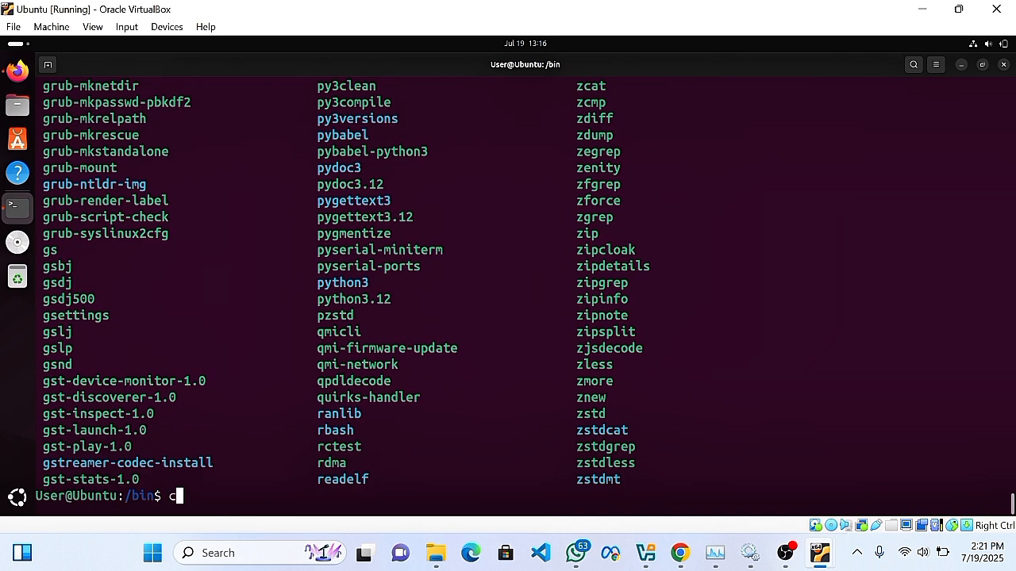
{"action": "type", "text": "lear"}
{"action": "key", "text": "Return"}
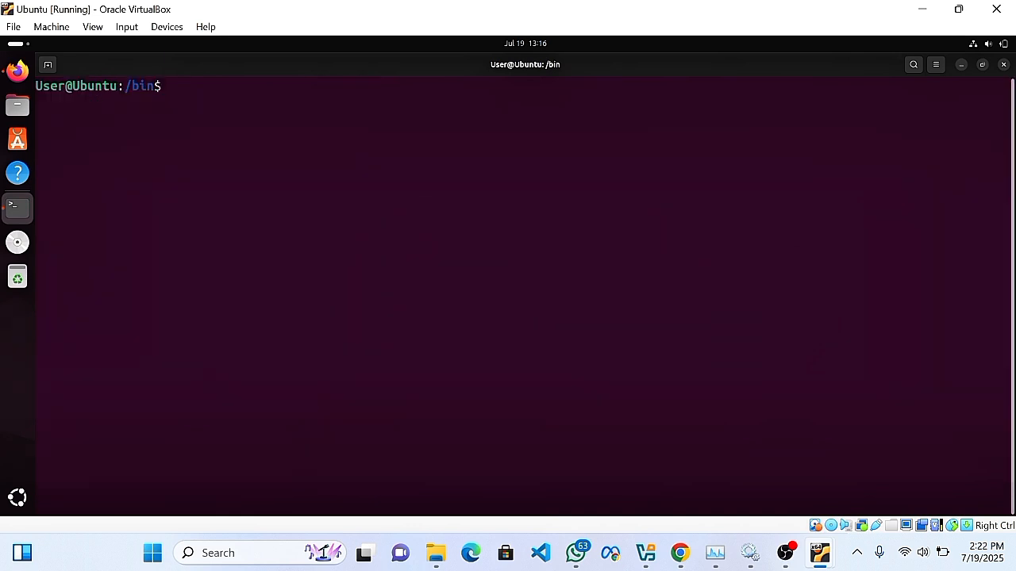
{"action": "type", "text": "ls"}
{"action": "key", "text": "Return"}
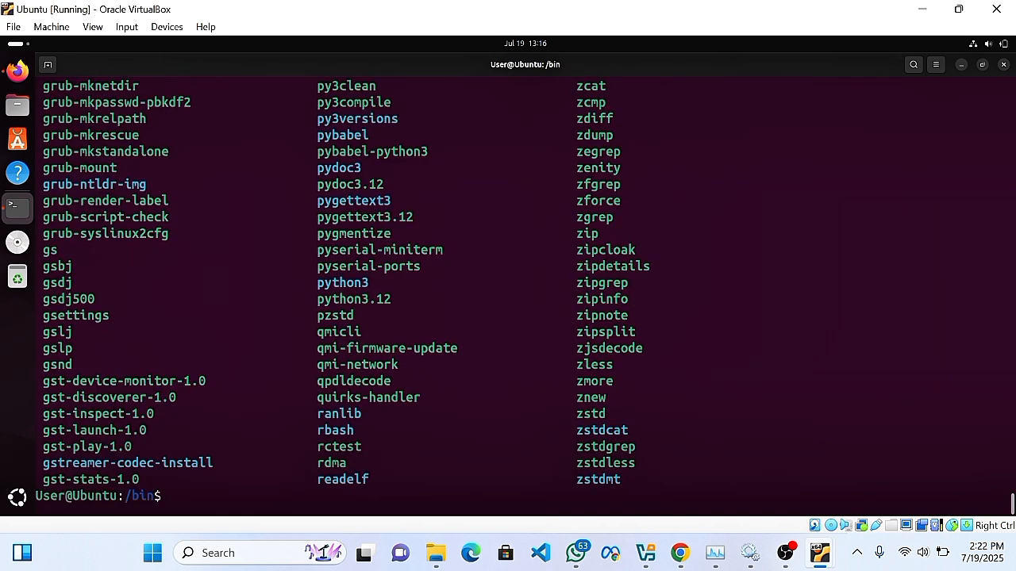
Run 'sudo ./splunk list monitor' from /bin, which returns 'command not found'.
{"action": "type", "text": "/"}
{"action": "key", "text": "BackSpace"}
{"action": "type", "text": "sudo ./splunk"}
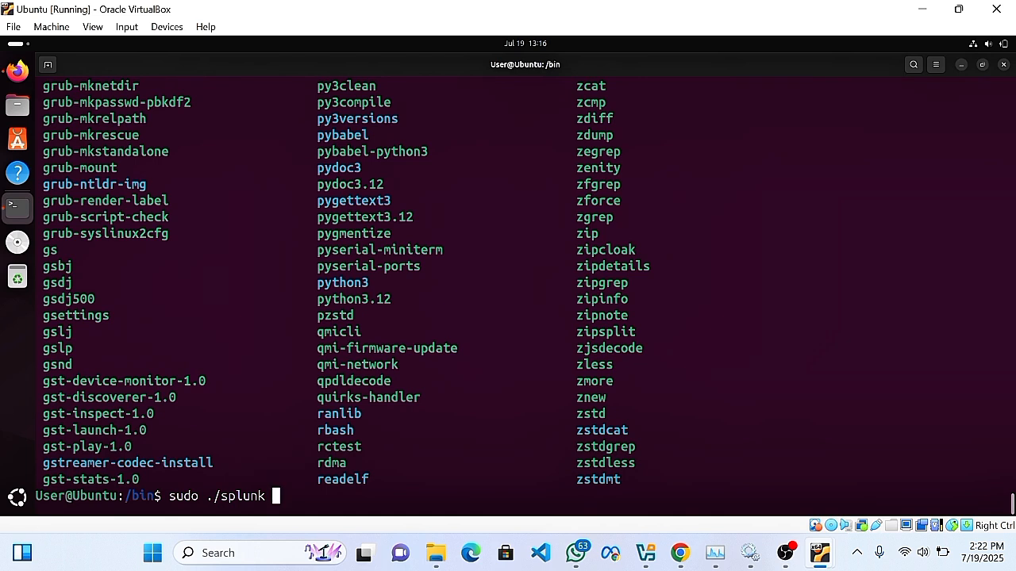
{"action": "type", "text": "list monitor"}
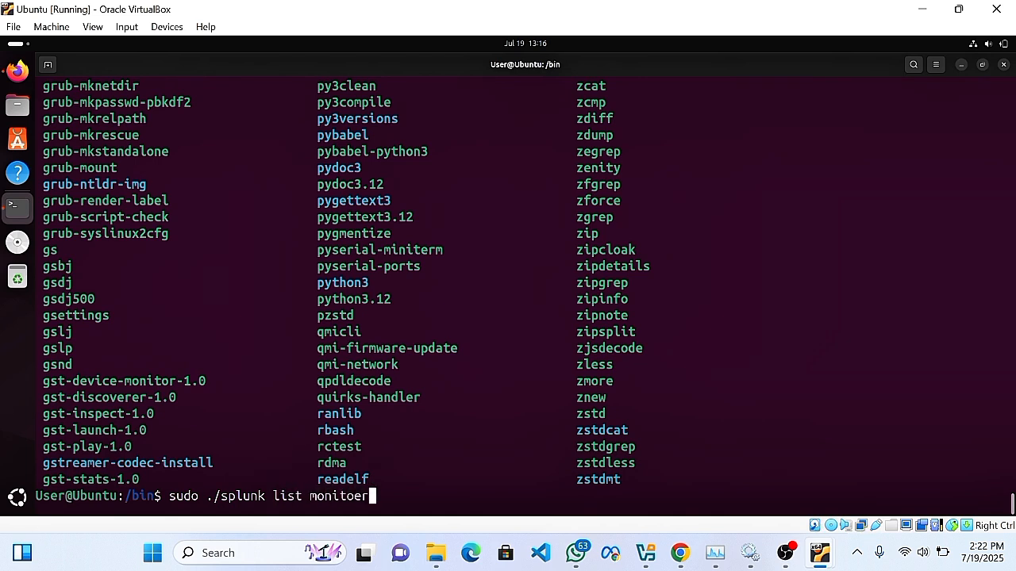
{"action": "key", "text": "BackSpace"}
{"action": "type", "text": "r"}
{"action": "key", "text": "Return"}
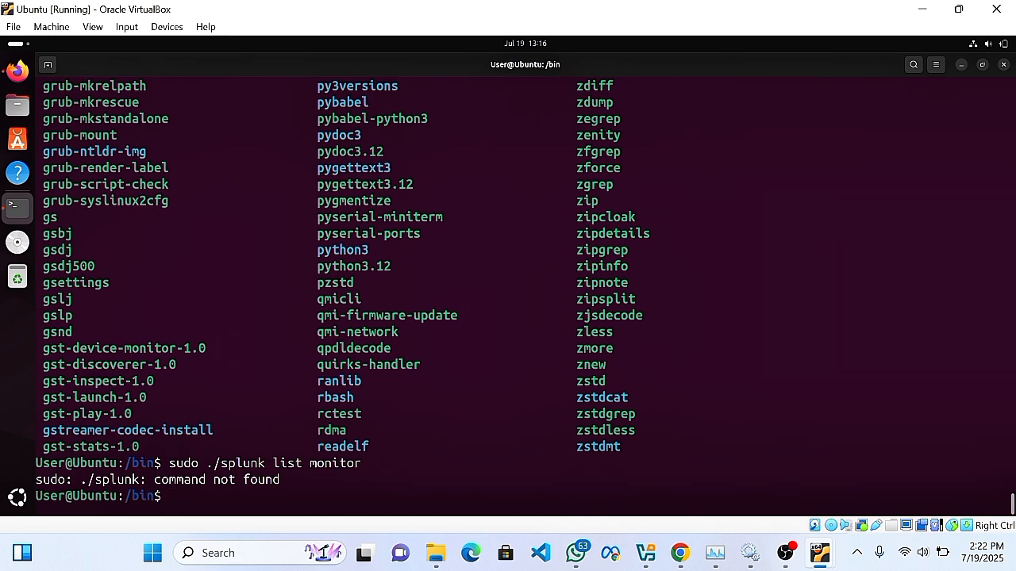
Discard the retyped splunk command and type 'cd /opt/splunkforwarder/bin' instead.
{"action": "type", "text": "sudo ./p"}
{"action": "key", "text": "BackSpace"}
{"action": "type", "text": "splunk"}
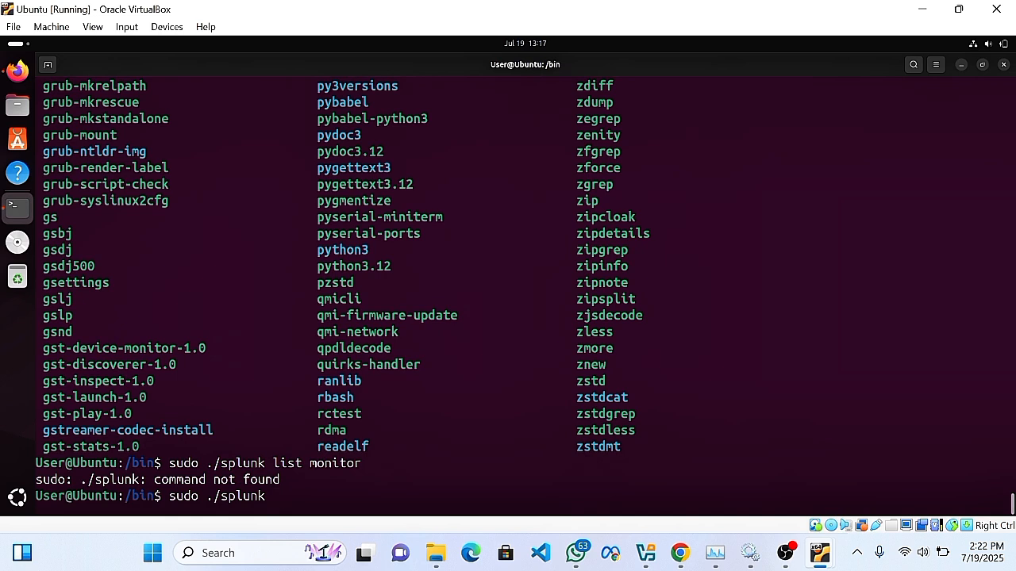
{"action": "type", "text": "monitor list"}
{"action": "key", "text": "BackSpace"}
{"action": "key", "text": "BackSpace"}
{"action": "key", "text": "BackSpace"}
{"action": "key", "text": "BackSpace"}
{"action": "key", "text": "BackSpace"}
{"action": "key", "text": "BackSpace"}
{"action": "key", "text": "BackSpace"}
{"action": "key", "text": "BackSpace"}
{"action": "key", "text": "BackSpace"}
{"action": "key", "text": "BackSpace"}
{"action": "key", "text": "BackSpace"}
{"action": "key", "text": "BackSpace"}
{"action": "key", "text": "BackSpace"}
{"action": "key", "text": "BackSpace"}
{"action": "key", "text": "BackSpace"}
{"action": "key", "text": "BackSpace"}
{"action": "key", "text": "BackSpace"}
{"action": "key", "text": "BackSpace"}
{"action": "key", "text": "BackSpace"}
{"action": "key", "text": "BackSpace"}
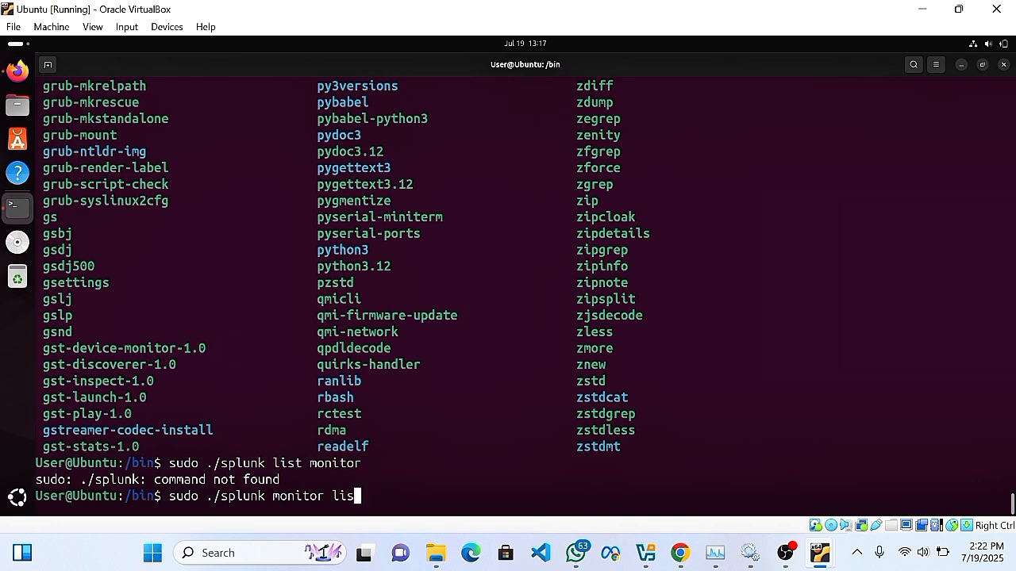
{"action": "type", "text": "cd "}
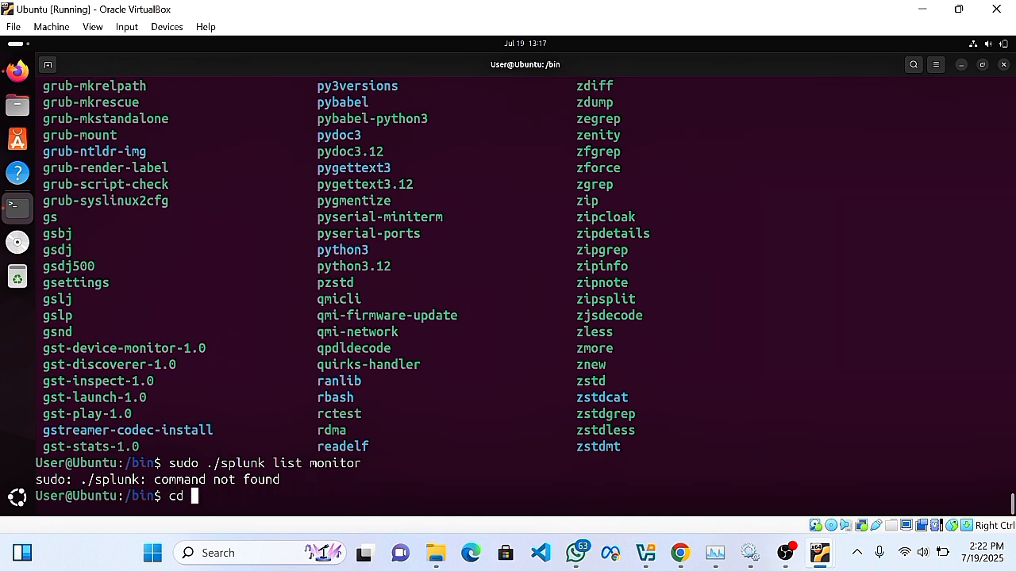
{"action": "type", "text": "/opt/splunkfor"}
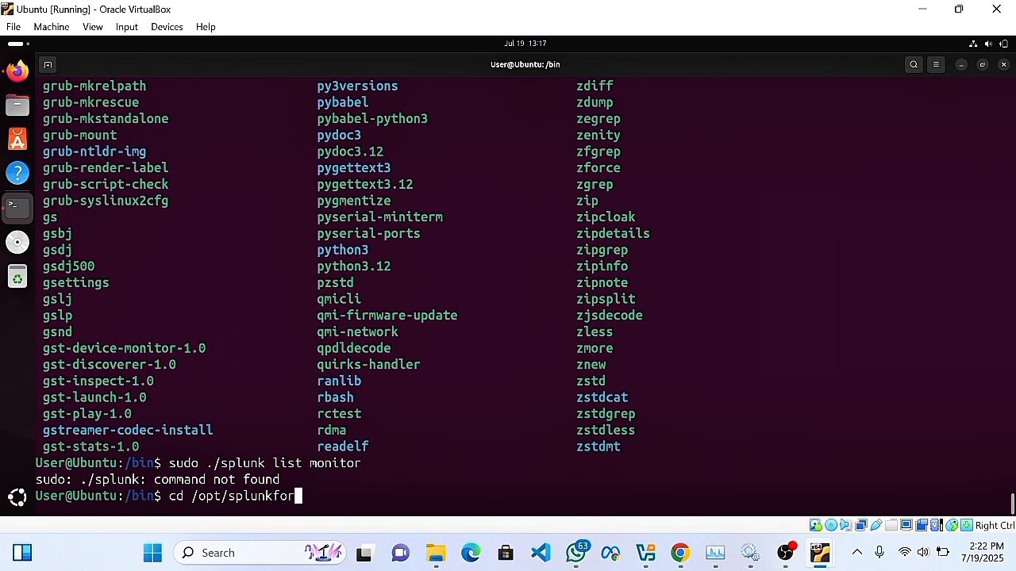
{"action": "type", "text": "warder/bin"}
In /opt/splunkforwarder/bin, run 'sudo ./splunk list monitor' and attempt the Splunk admin login.
{"action": "key", "text": "Return"}
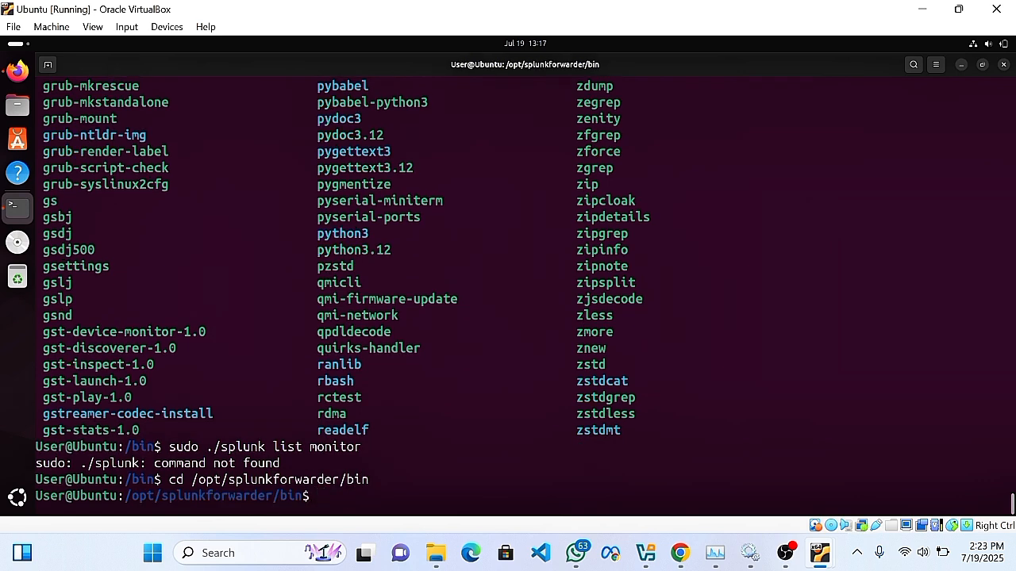
{"action": "key", "text": "Up"}
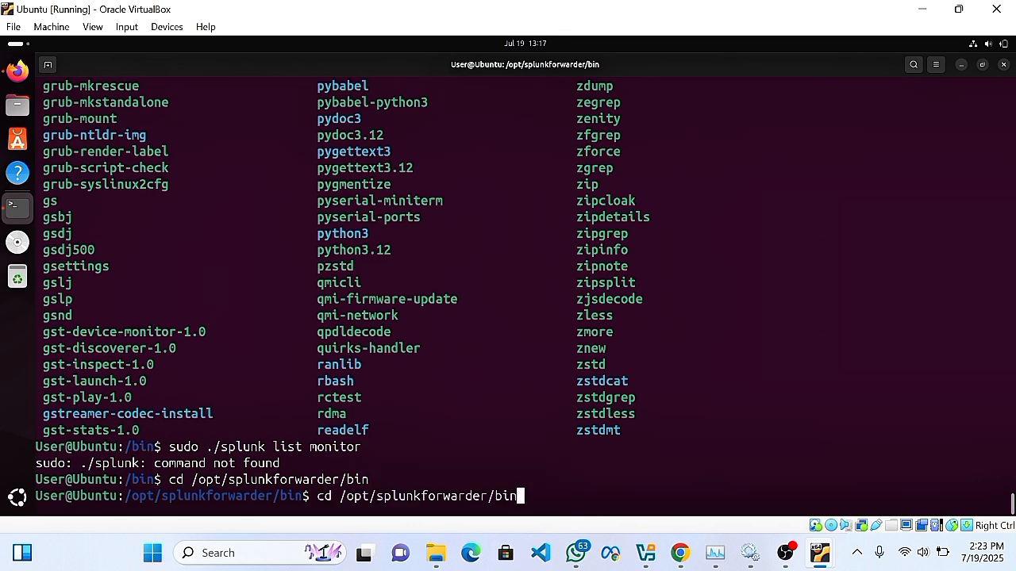
{"action": "key", "text": "Up"}
{"action": "key", "text": "Return"}
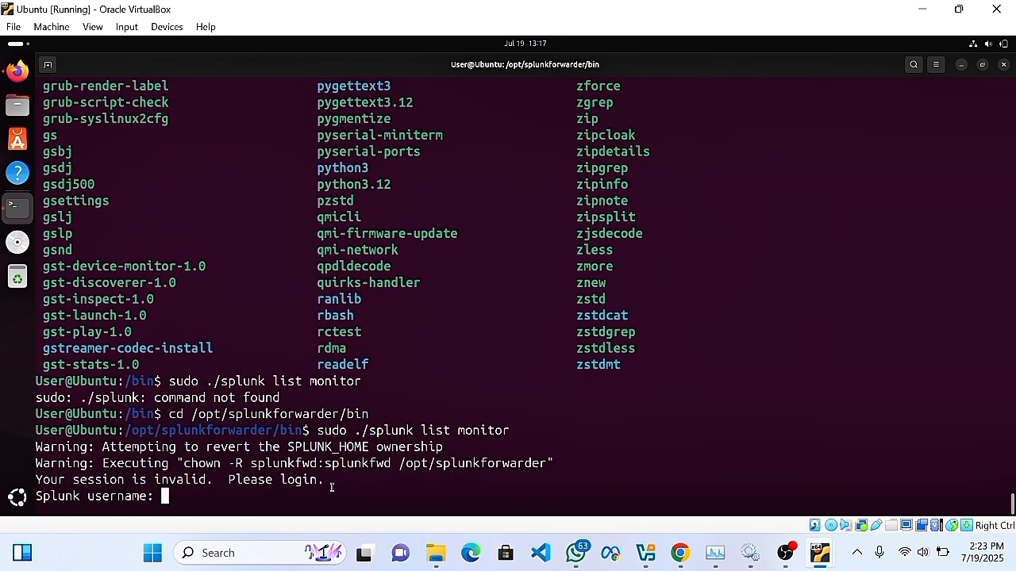
{"action": "type", "text": "admin"}
{"action": "key", "text": "Return"}
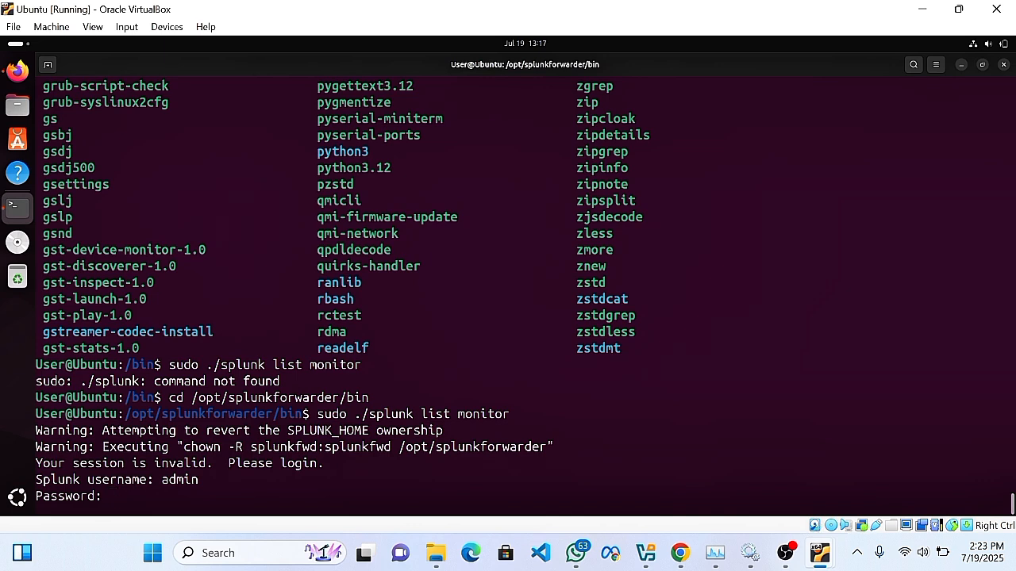
{"action": "key", "text": "Return"}
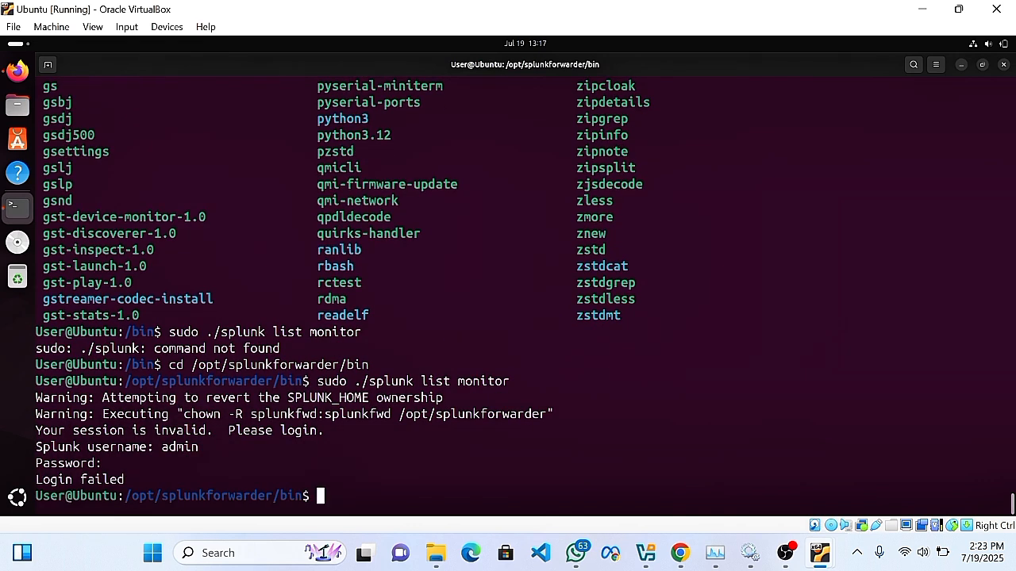
Rerun list monitor with the Splunk admin credentials, showing the Snort alert logs and test.log.
{"action": "key", "text": "Up"}
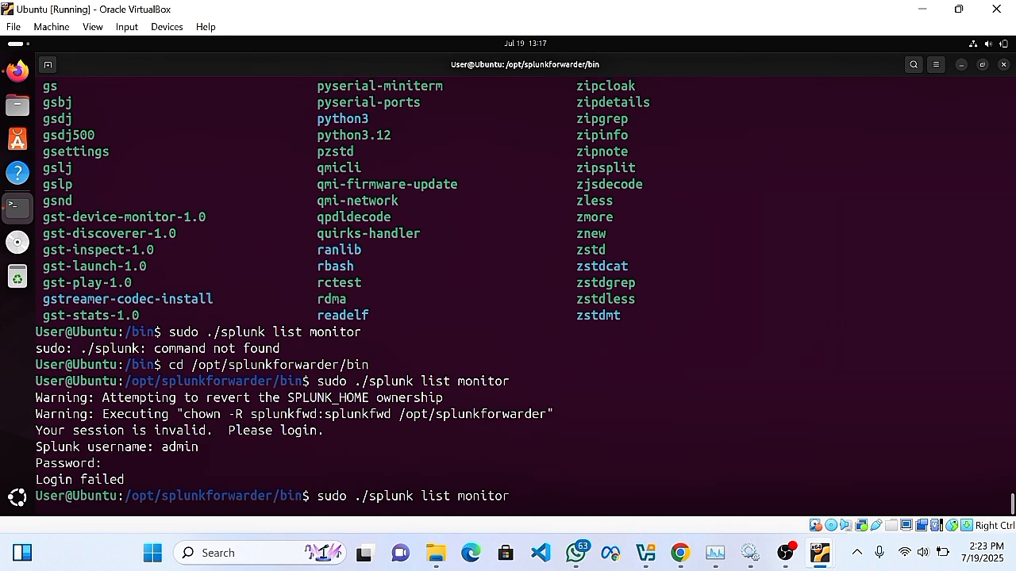
{"action": "key", "text": "Return"}
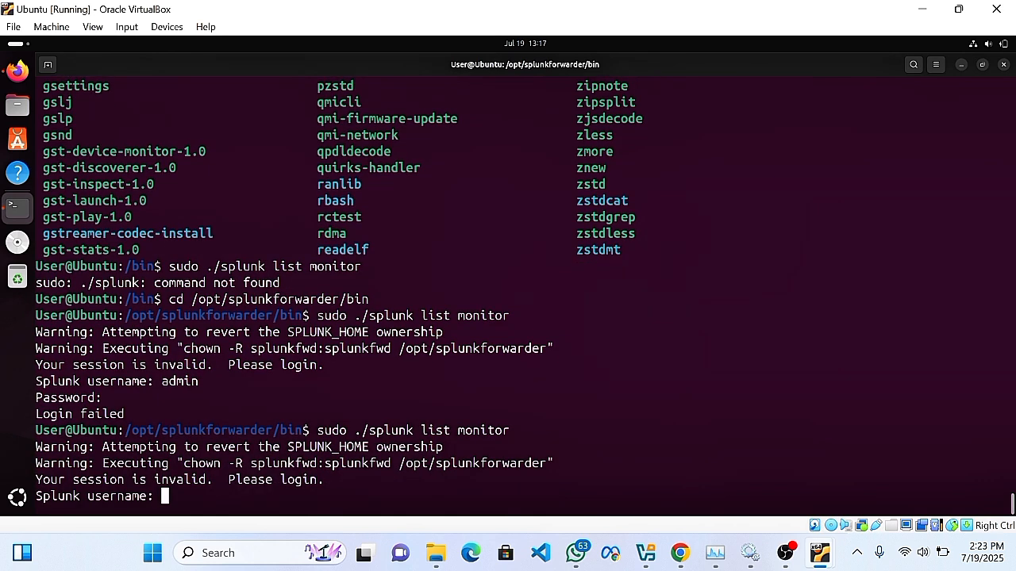
{"action": "type", "text": "admin"}
{"action": "key", "text": "Return"}
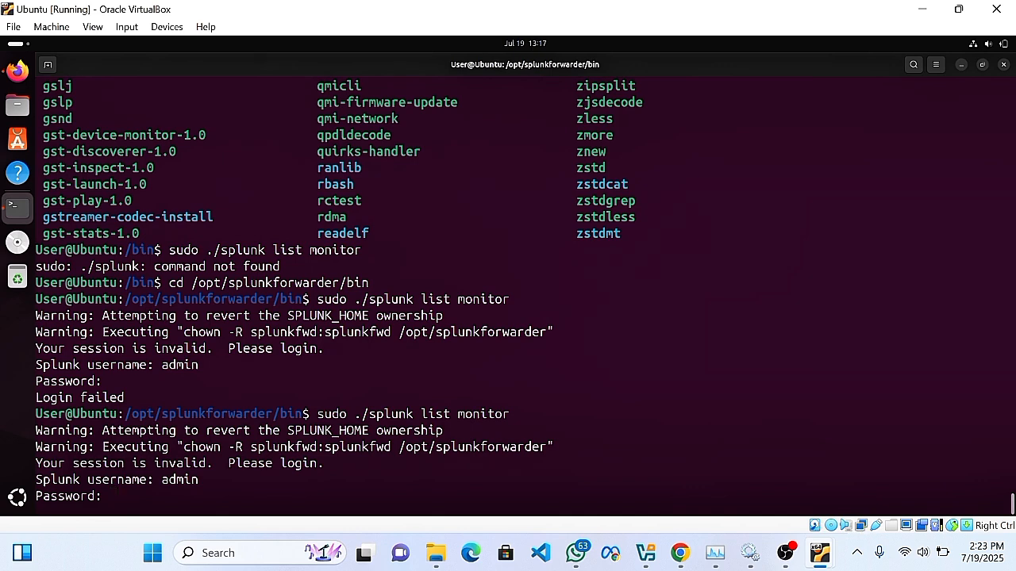
{"action": "key", "text": "Return"}
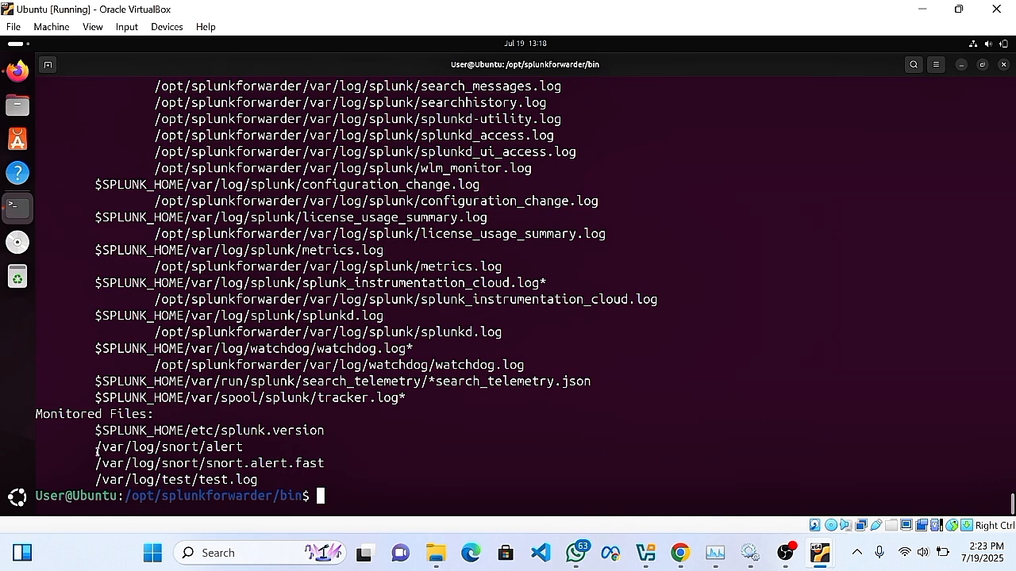
{"action": "left_click_drag", "start_coordinate": [95, 447], "coordinate": [253, 449]}
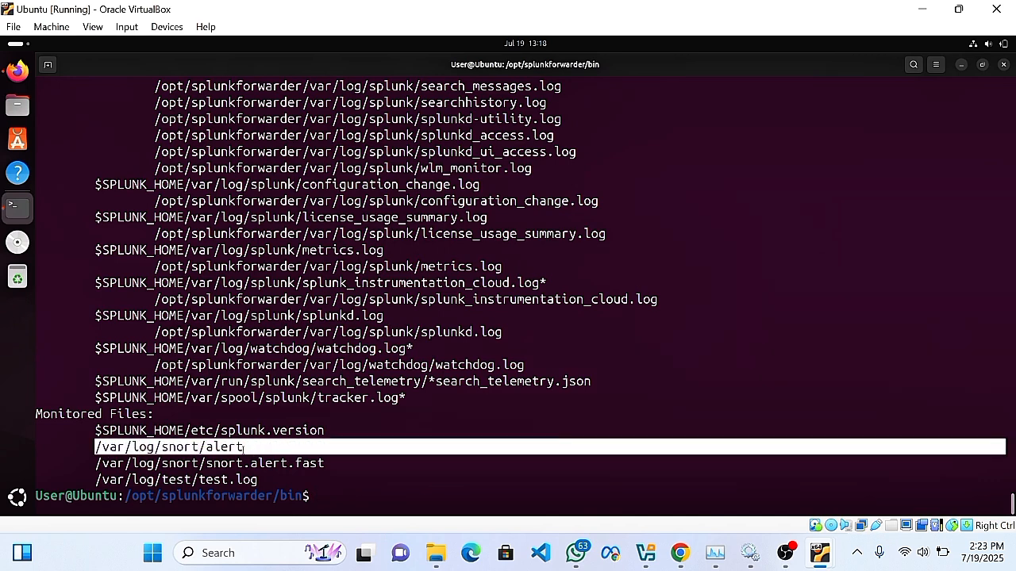
{"action": "left_click", "coordinate": [95, 465]}
{"action": "left_click_drag", "start_coordinate": [97, 465], "coordinate": [321, 469]}
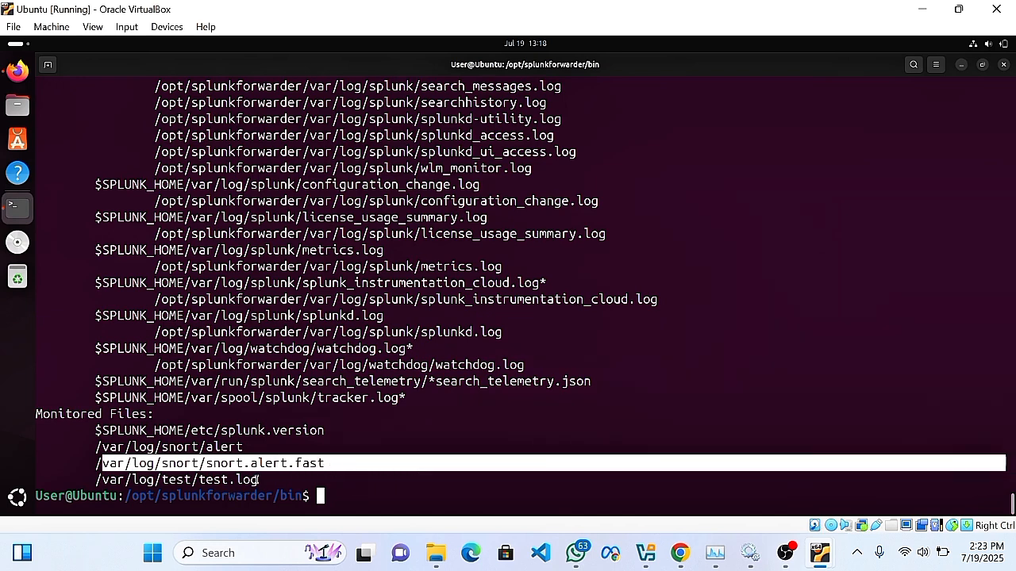
{"action": "left_click_drag", "start_coordinate": [261, 480], "coordinate": [82, 485]}
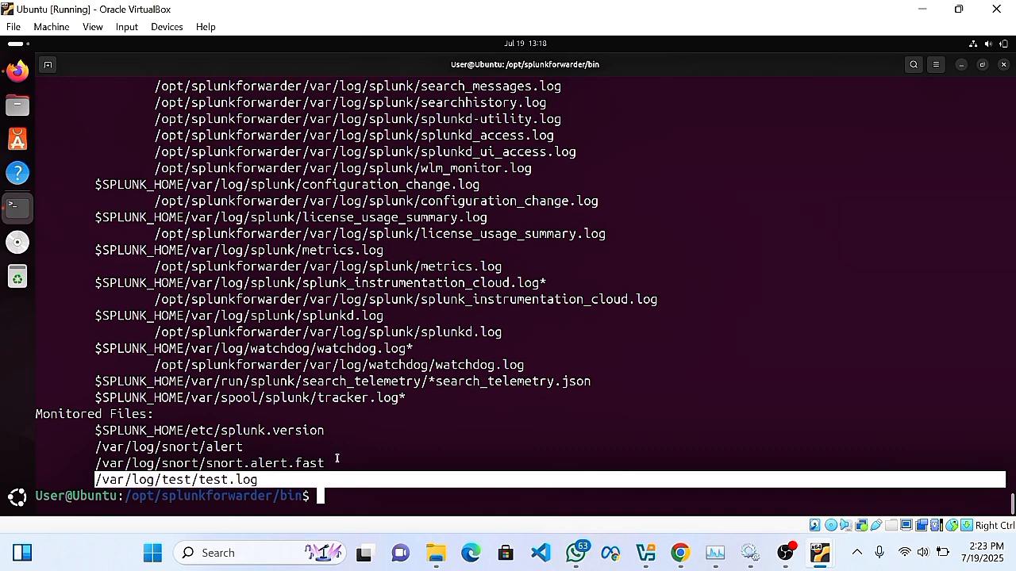
{"action": "left_click_drag", "start_coordinate": [337, 459], "coordinate": [86, 468]}
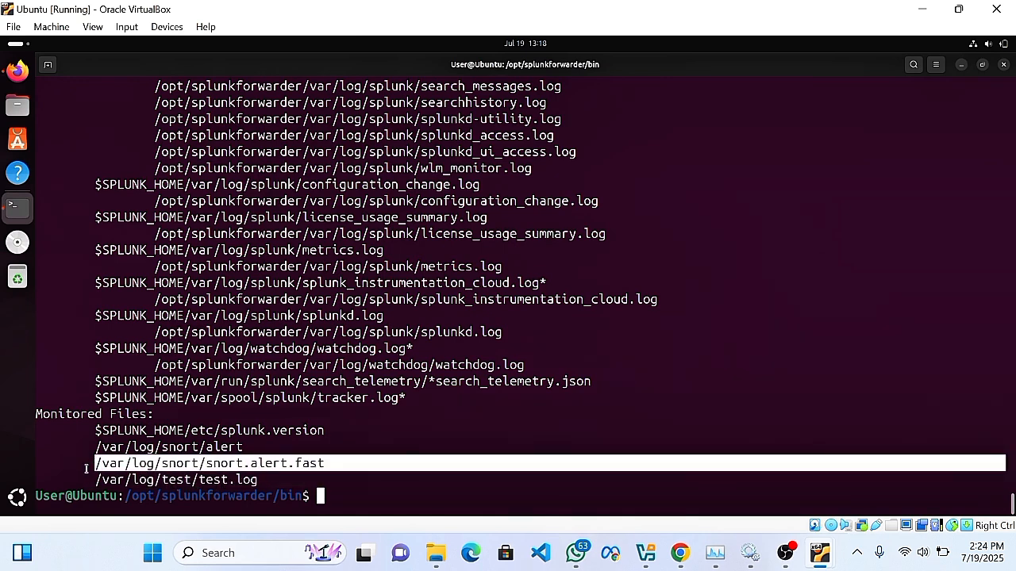
{"action": "left_click_drag", "start_coordinate": [258, 481], "coordinate": [97, 477]}
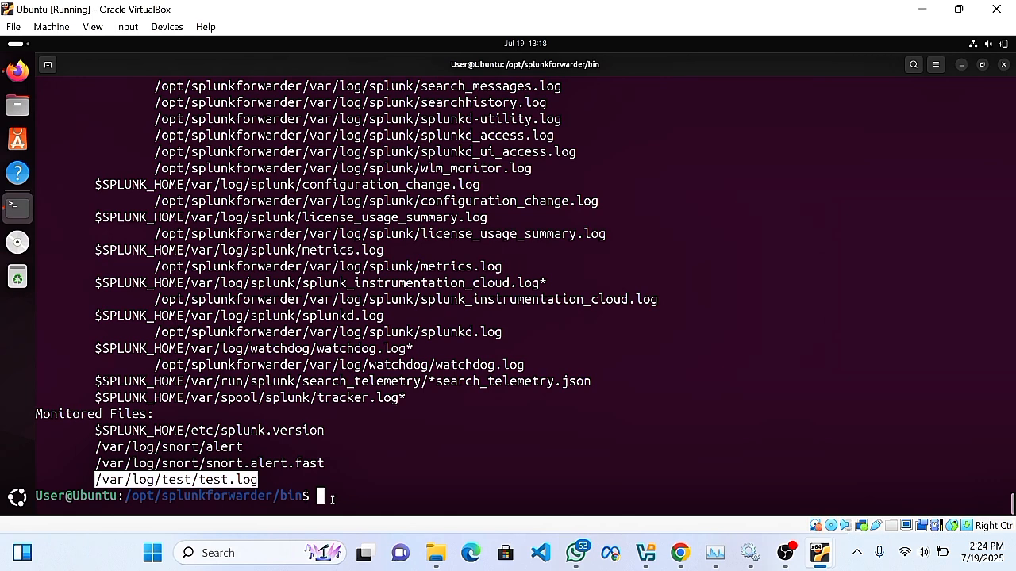
{"action": "left_click", "coordinate": [264, 483]}
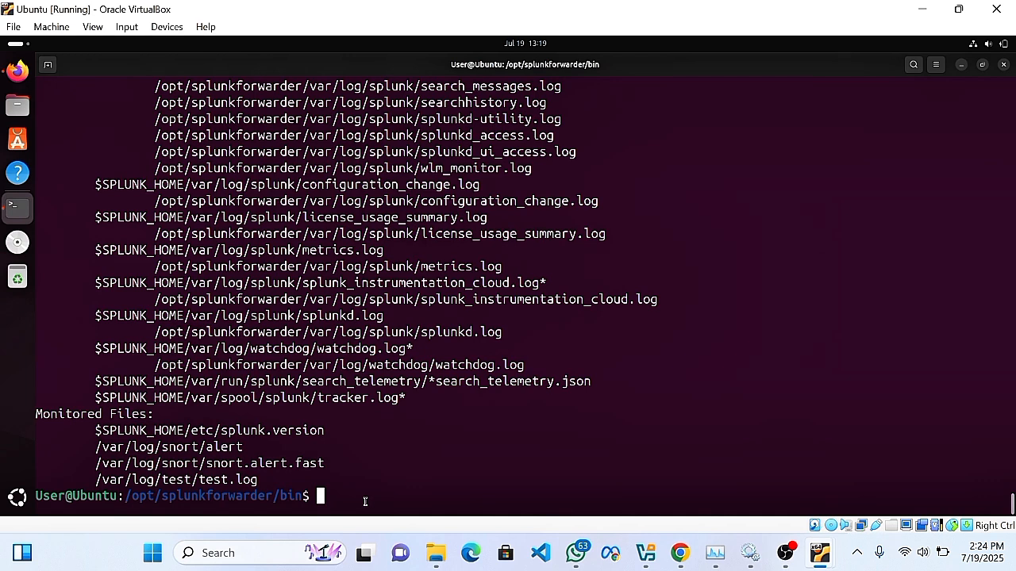
Run 'sudo ./splunk add monitor /var/log/snort/alert'.
{"action": "type", "text": "/"}
{"action": "key", "text": "BackSpace"}
{"action": "type", "text": "sudo /."}
{"action": "key", "text": "BackSpace"}
{"action": "key", "text": "BackSpace"}
{"action": "type", "text": "./splunkl"}
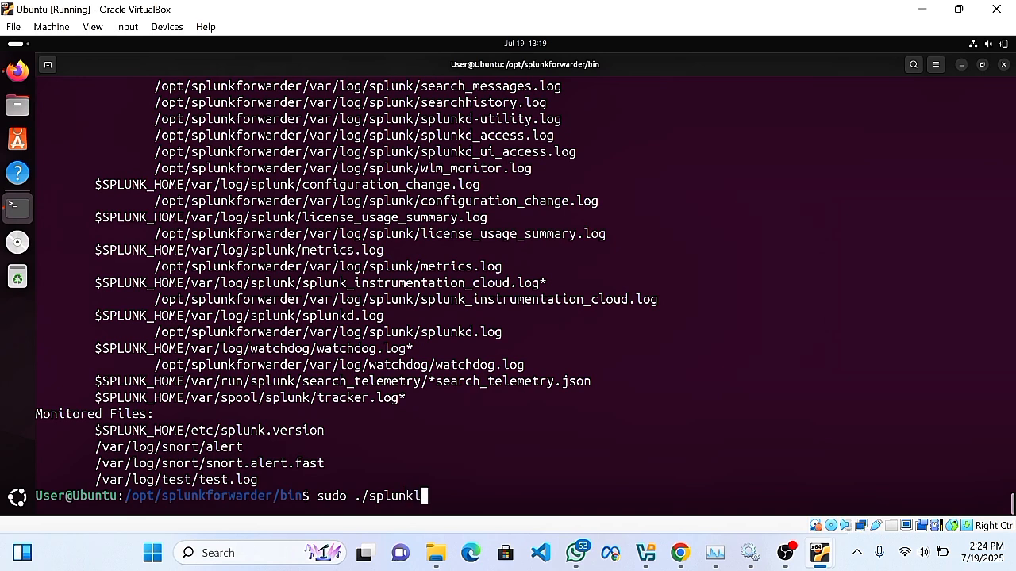
{"action": "key", "text": "BackSpace"}
{"action": "key", "text": "BackSpace"}
{"action": "key", "text": "BackSpace"}
{"action": "type", "text": "nk add monitor "}
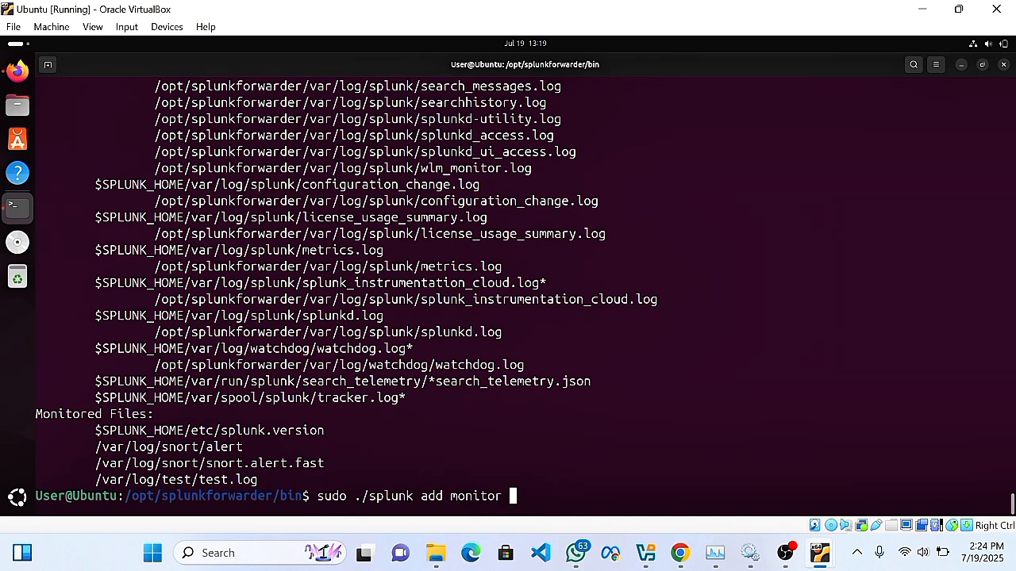
{"action": "type", "text": "/var/log/s"}
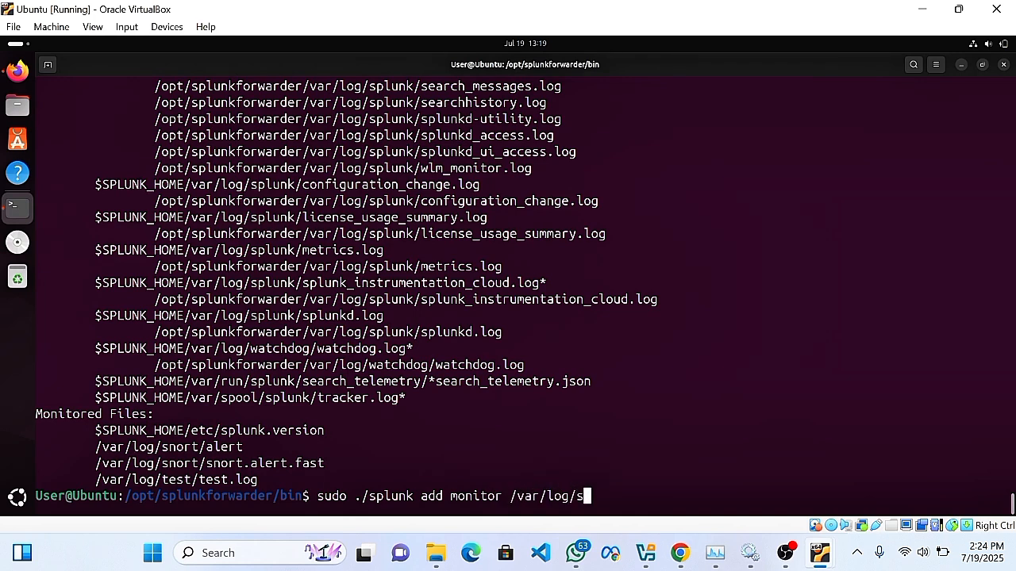
{"action": "type", "text": "nort/alert"}
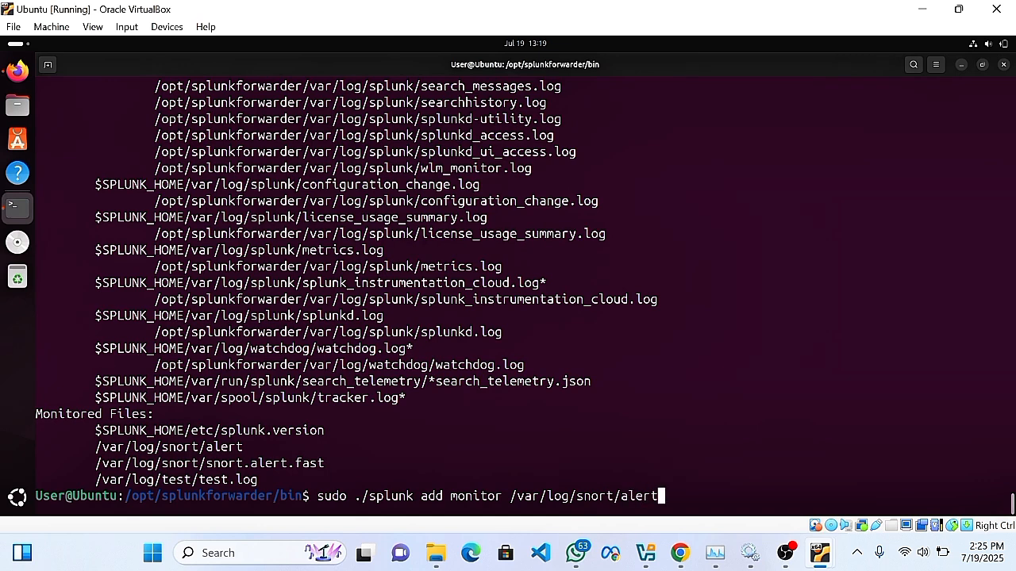
{"action": "key", "text": "Return"}
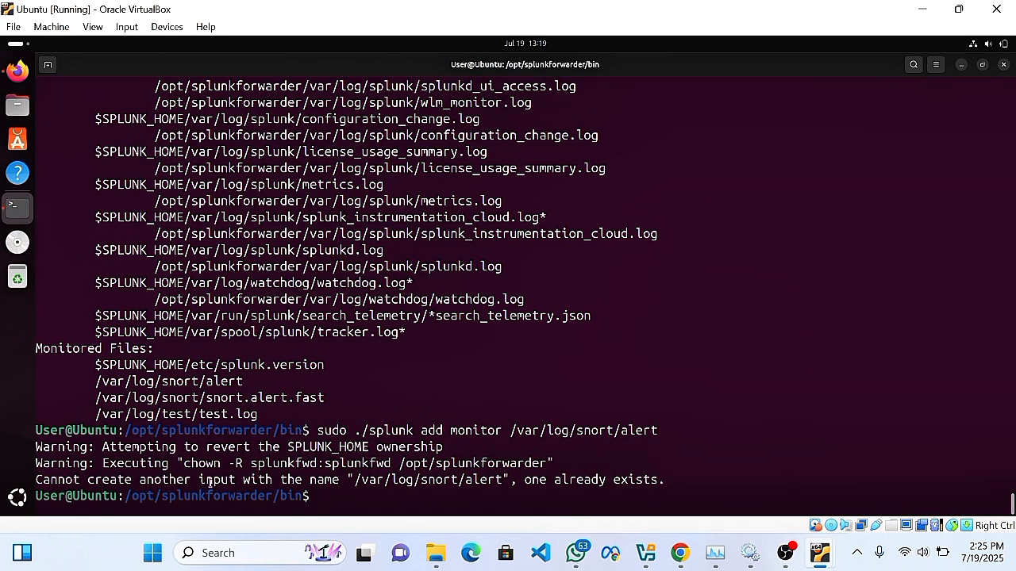
Highlight the 'already exists' error and the monitored snort and test file paths.
{"action": "left_click_drag", "start_coordinate": [667, 481], "coordinate": [357, 481]}
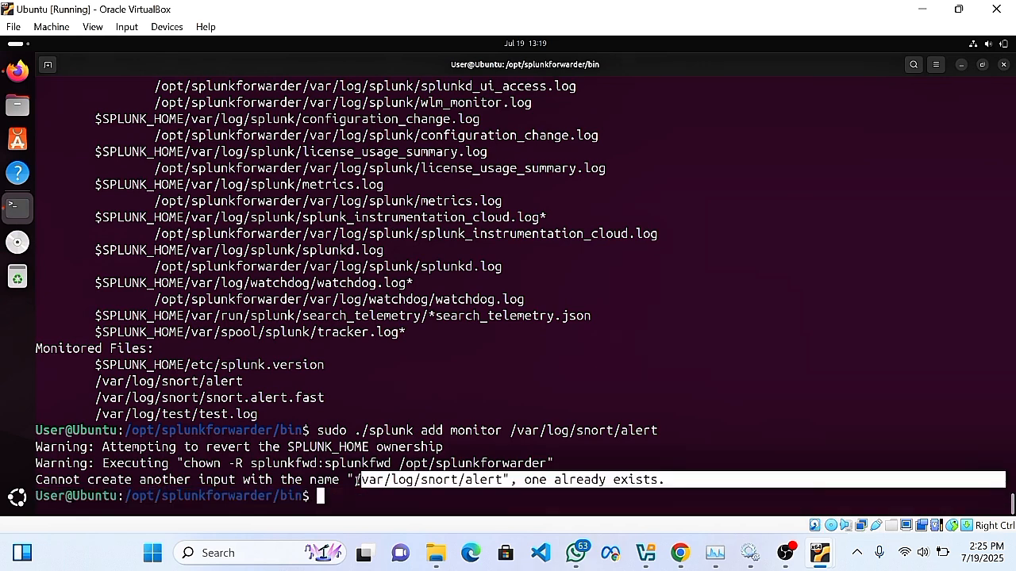
{"action": "left_click", "coordinate": [359, 498]}
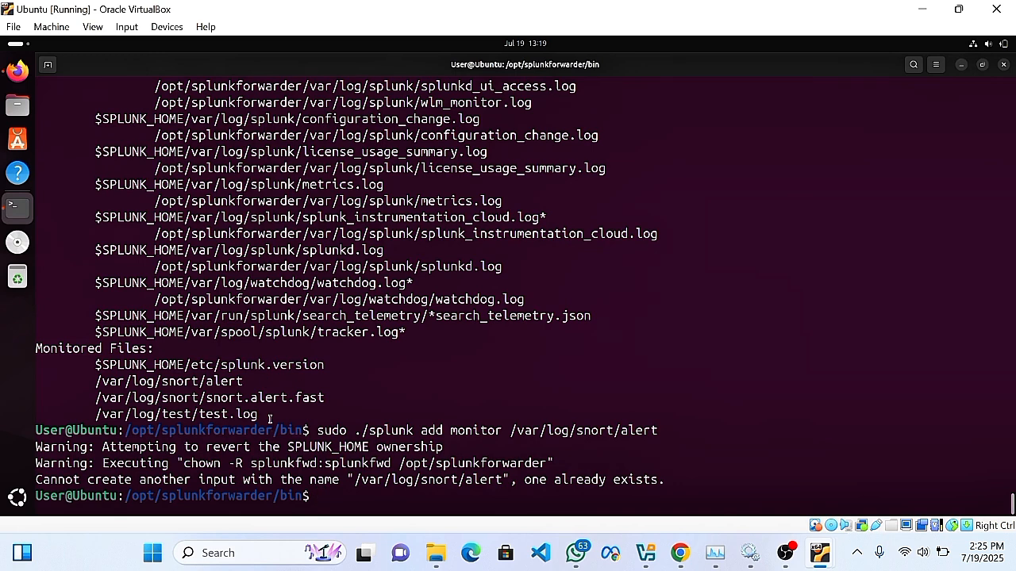
{"action": "left_click_drag", "start_coordinate": [255, 413], "coordinate": [57, 388]}
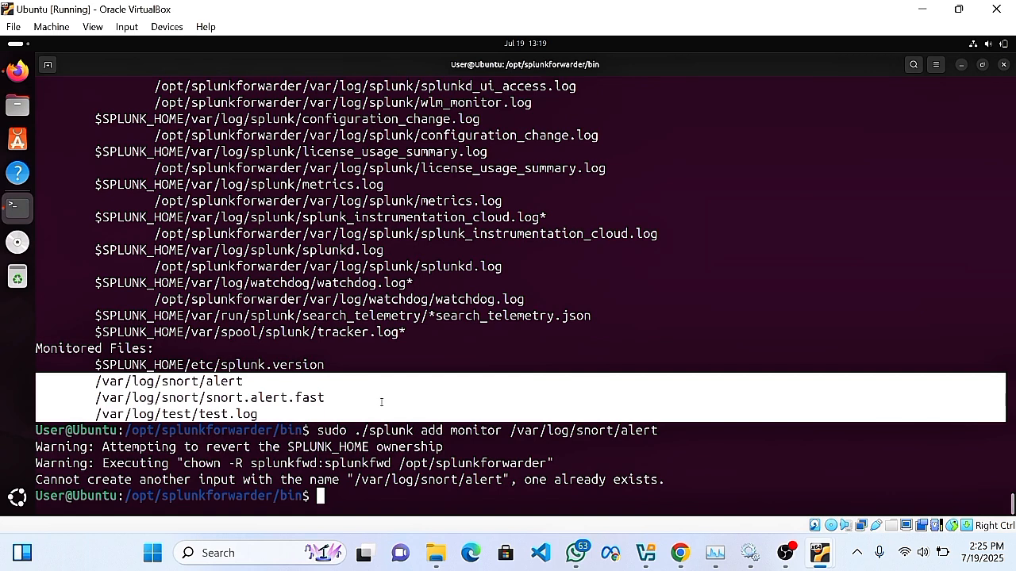
{"action": "left_click", "coordinate": [291, 410]}
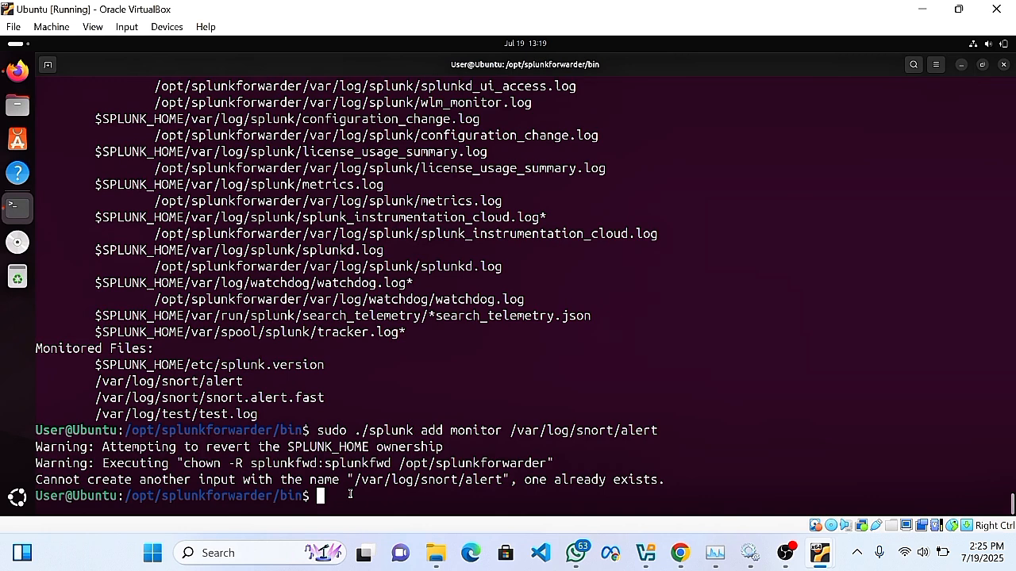
Run 'sudo ./splunk --version' to confirm Universal Forwarder 9.4.3.
{"action": "type", "text": "/"}
{"action": "key", "text": "BackSpace"}
{"action": "type", "text": "sudo /l"}
{"action": "key", "text": "BackSpace"}
{"action": "key", "text": "BackSpace"}
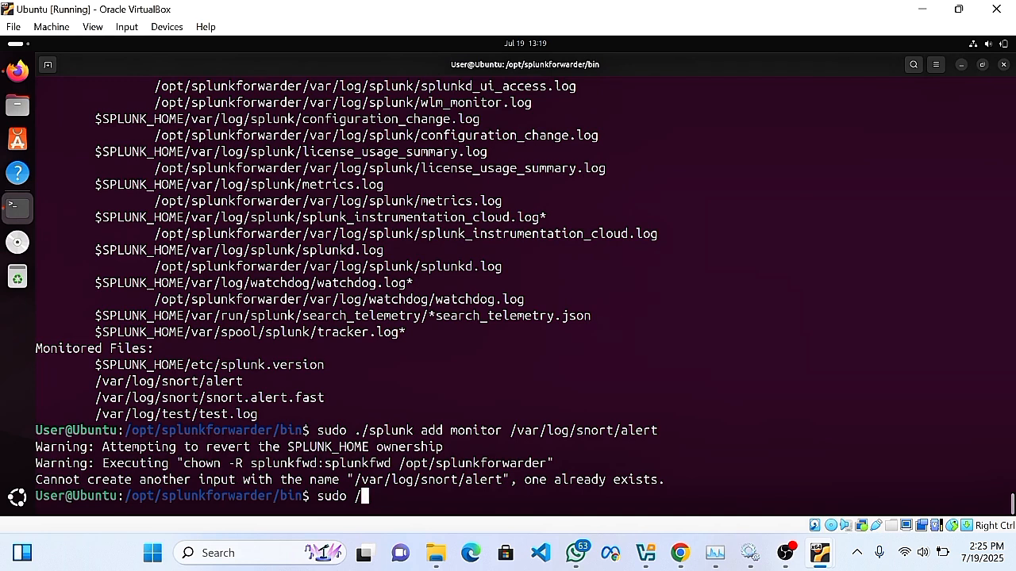
{"action": "type", "text": "./pl"}
{"action": "key", "text": "BackSpace"}
{"action": "key", "text": "BackSpace"}
{"action": "type", "text": "splunk "}
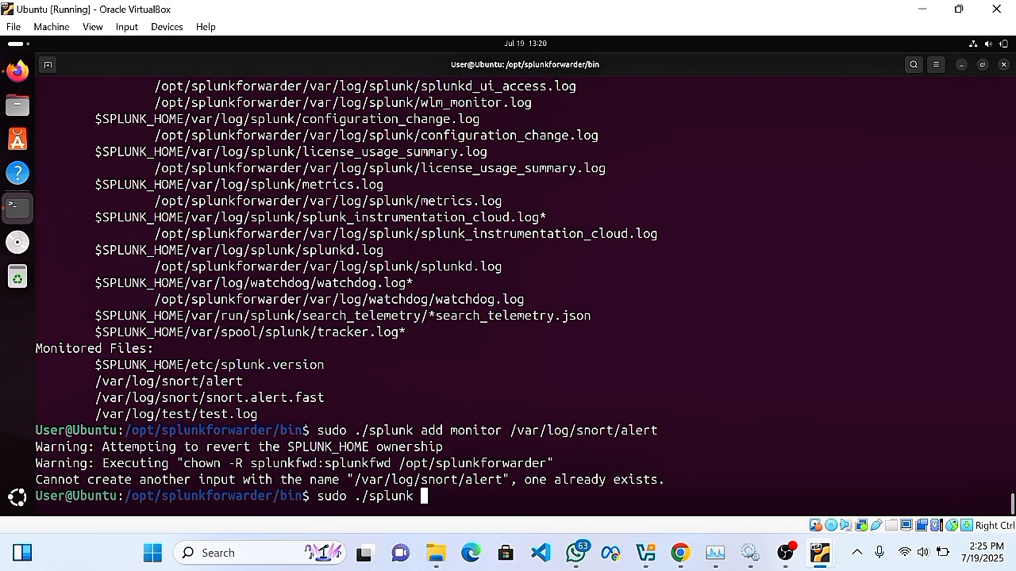
{"action": "type", "text": "--versio"}
{"action": "type", "text": "n"}
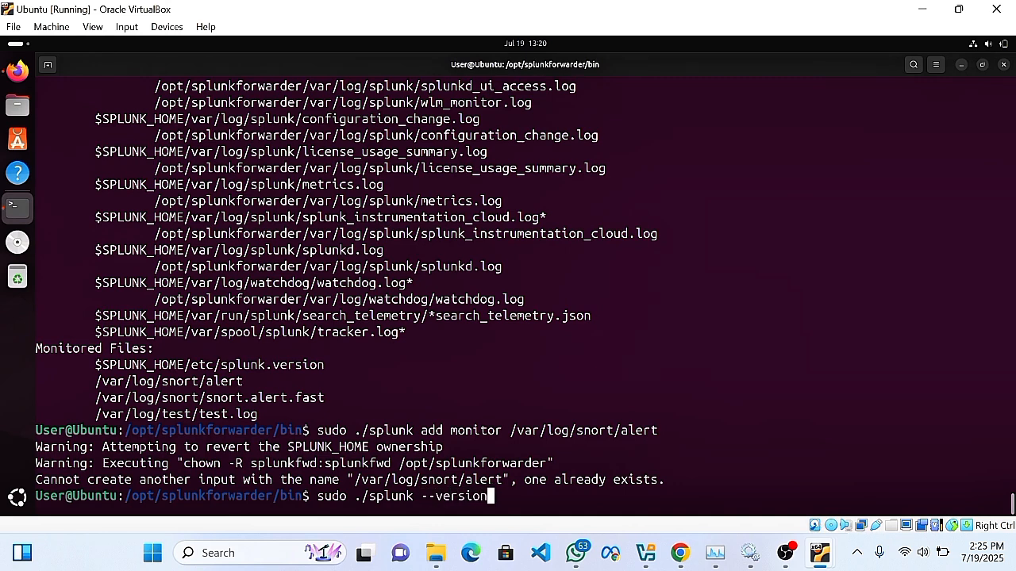
{"action": "key", "text": "Return"}
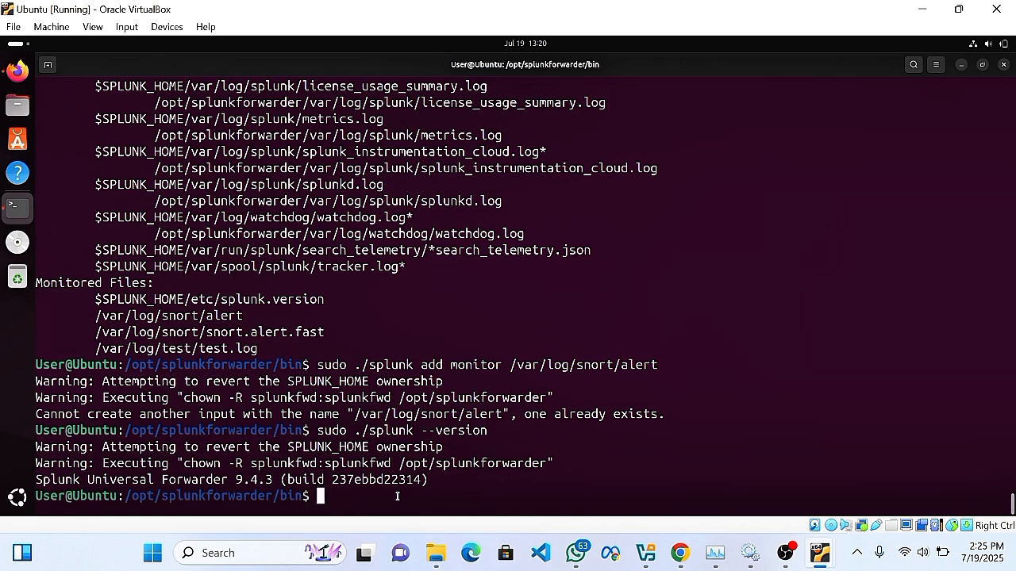
Run 'sudo ./splunk start' and highlight the daemon-already-running warning.
{"action": "type", "text": "sudo "}
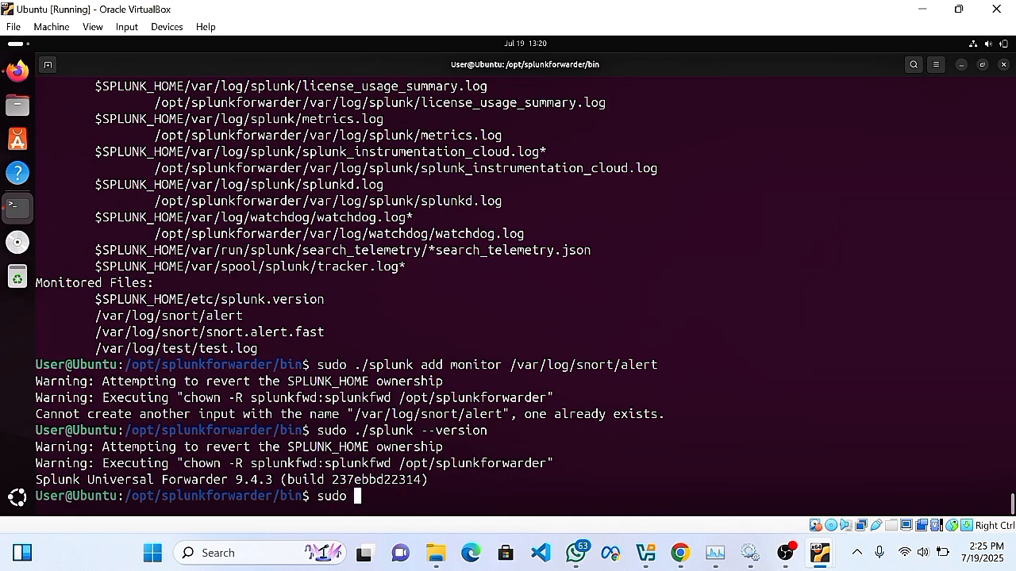
{"action": "type", "text": "./splunk "}
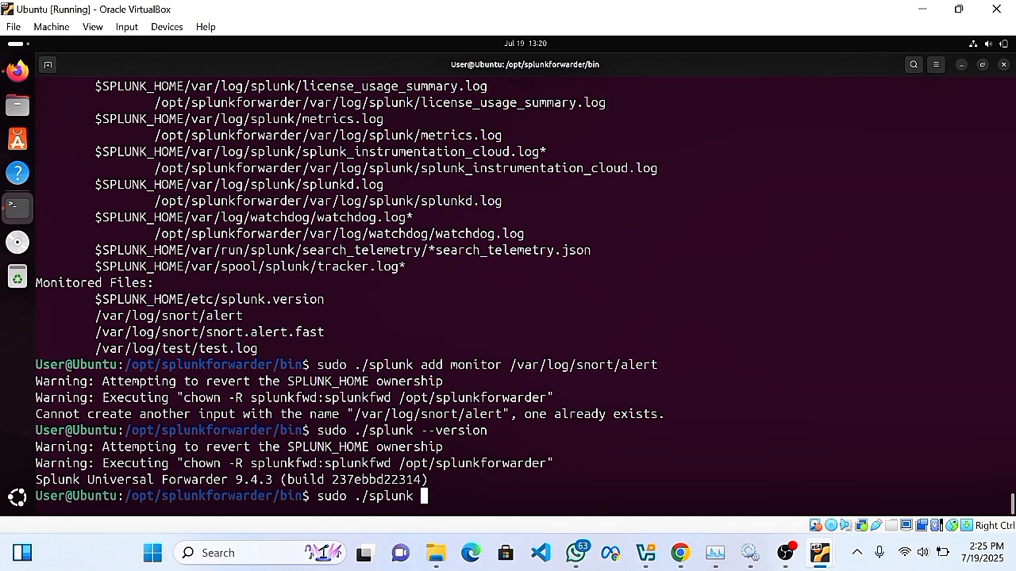
{"action": "type", "text": "start"}
{"action": "key", "text": "Return"}
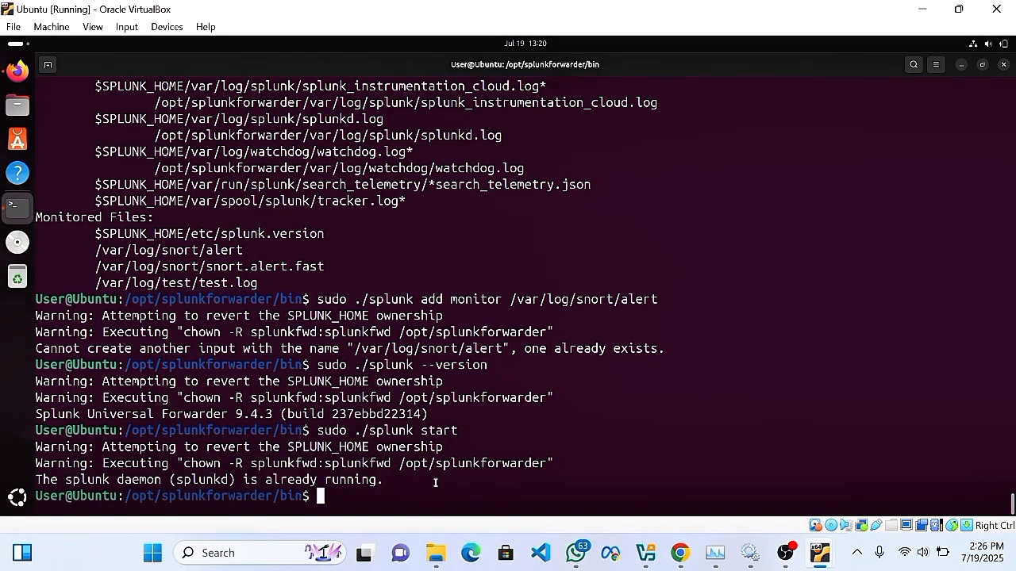
{"action": "triple_click", "coordinate": [386, 482]}
{"action": "left_click_drag", "start_coordinate": [385, 481], "coordinate": [381, 464]}
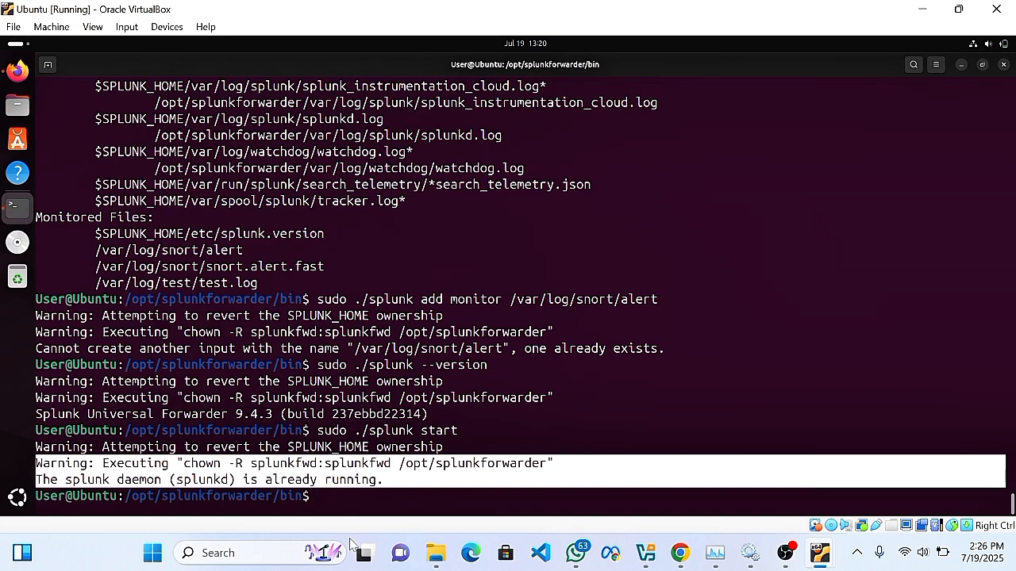
{"action": "left_click", "coordinate": [371, 507]}
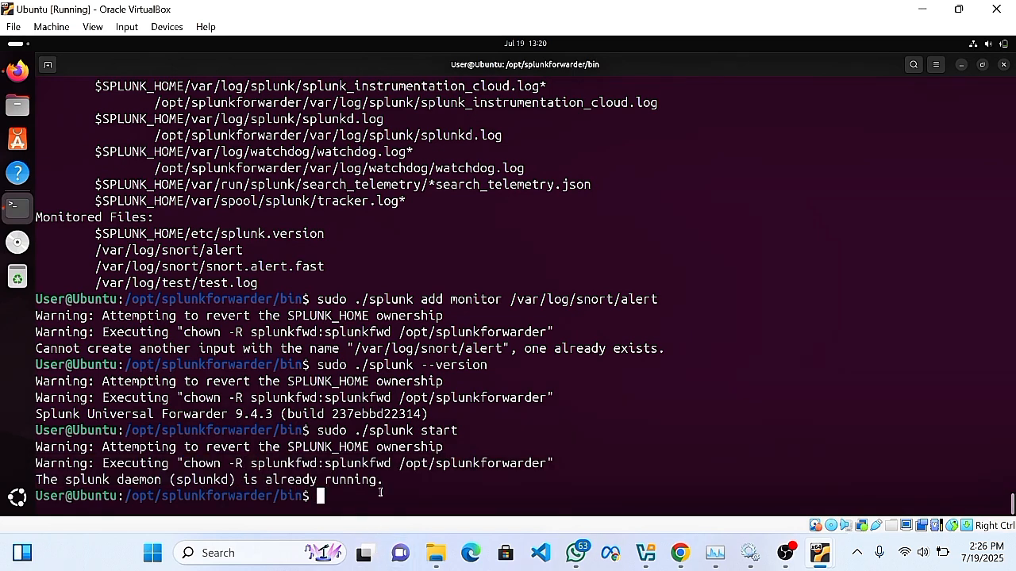
Run 'sudo ./splunk status' and highlight the splunkd running line (PID 1621).
{"action": "key", "text": "Up"}
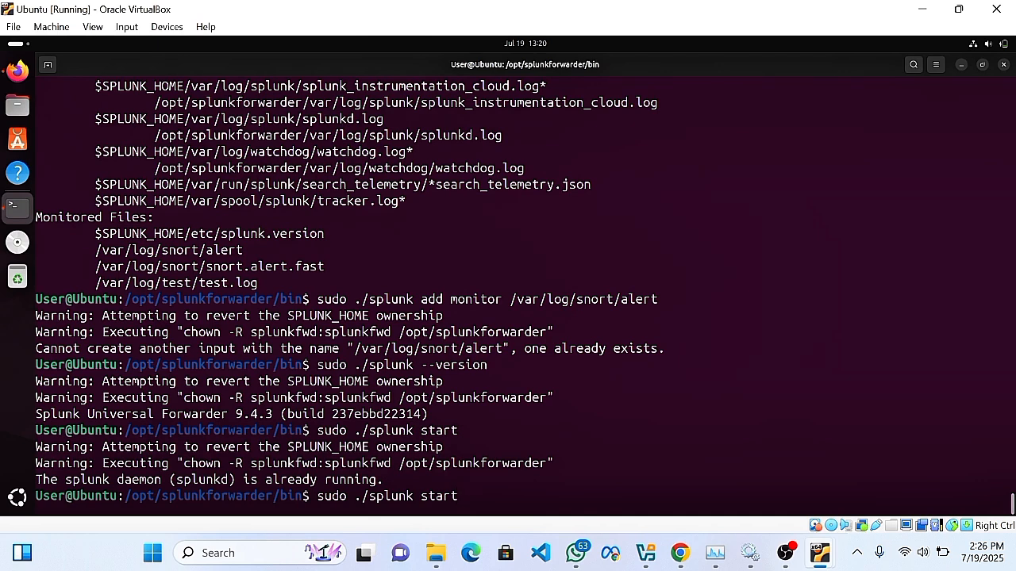
{"action": "key", "text": "BackSpace"}
{"action": "key", "text": "BackSpace"}
{"action": "key", "text": "BackSpace"}
{"action": "key", "text": "BackSpace"}
{"action": "type", "text": "t"}
{"action": "key", "text": "BackSpace"}
{"action": "type", "text": "tatus"}
{"action": "key", "text": "Return"}
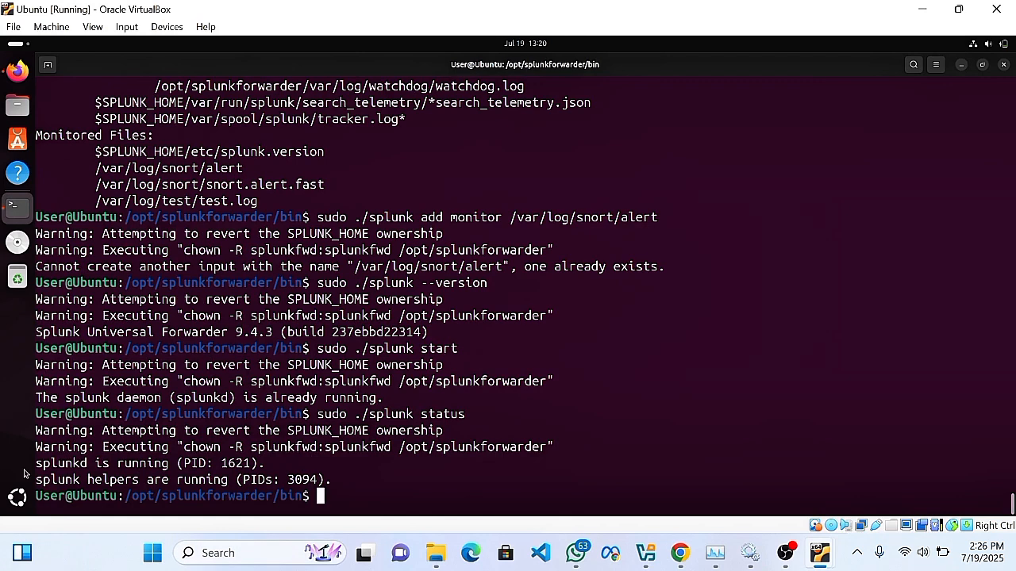
{"action": "left_click_drag", "start_coordinate": [34, 464], "coordinate": [277, 467]}
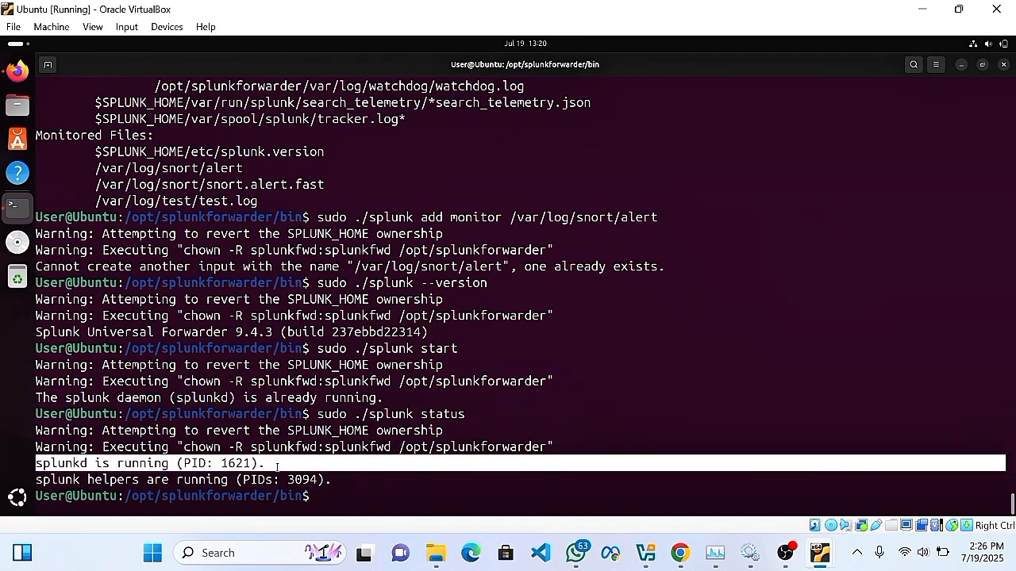
{"action": "left_click", "coordinate": [319, 498]}
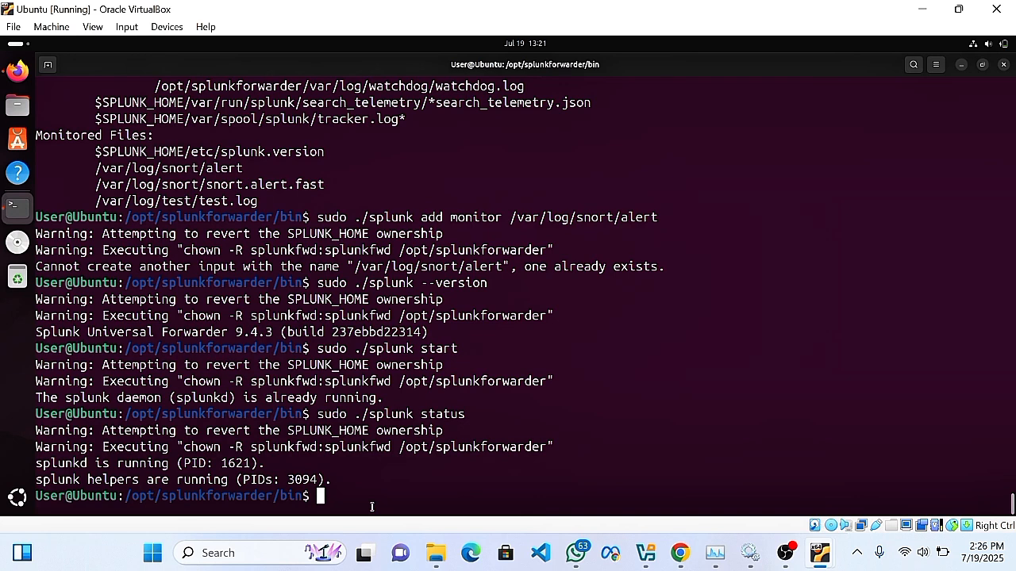
Move up to splunkforwarder, enter etc and list its contents.
{"action": "type", "text": "cd .."}
{"action": "key", "text": "Return"}
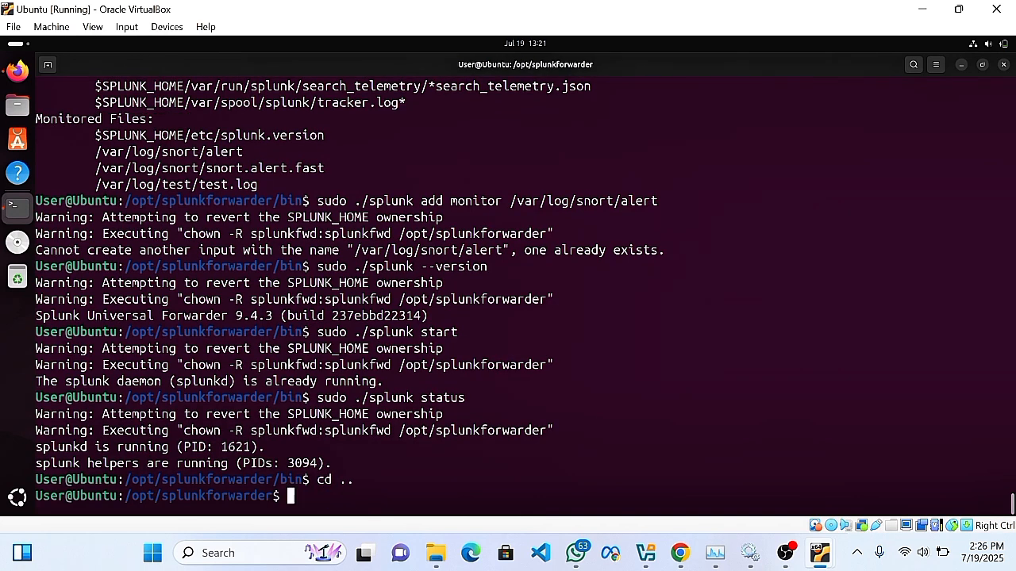
{"action": "type", "text": "cd etc"}
{"action": "key", "text": "Return"}
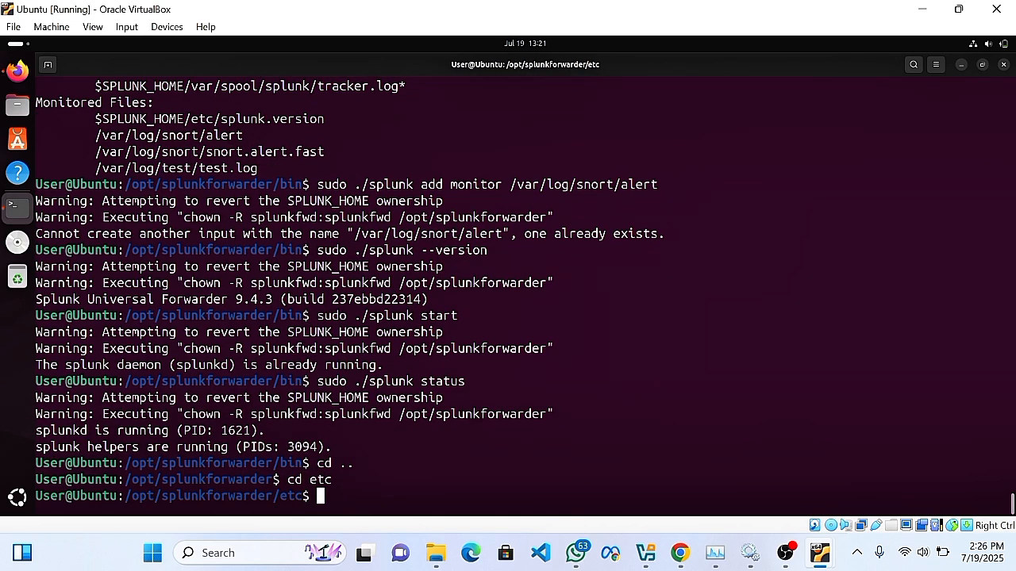
{"action": "type", "text": "ls"}
{"action": "key", "text": "Return"}
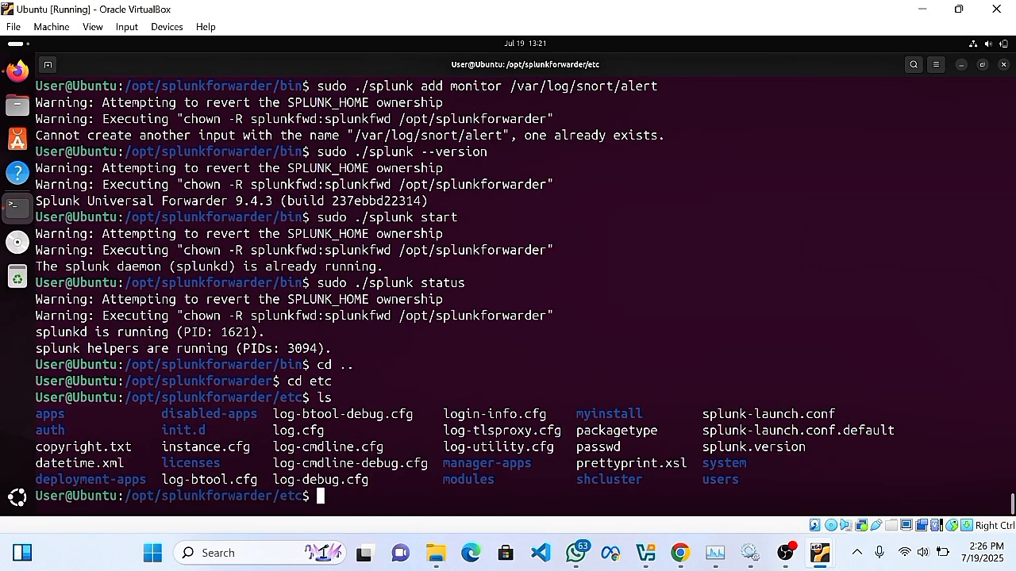
Enter system/local, list outputs.conf, README, server.conf and web.conf, and type 'sudo vim outputs.conf'.
{"action": "type", "text": "cd system"}
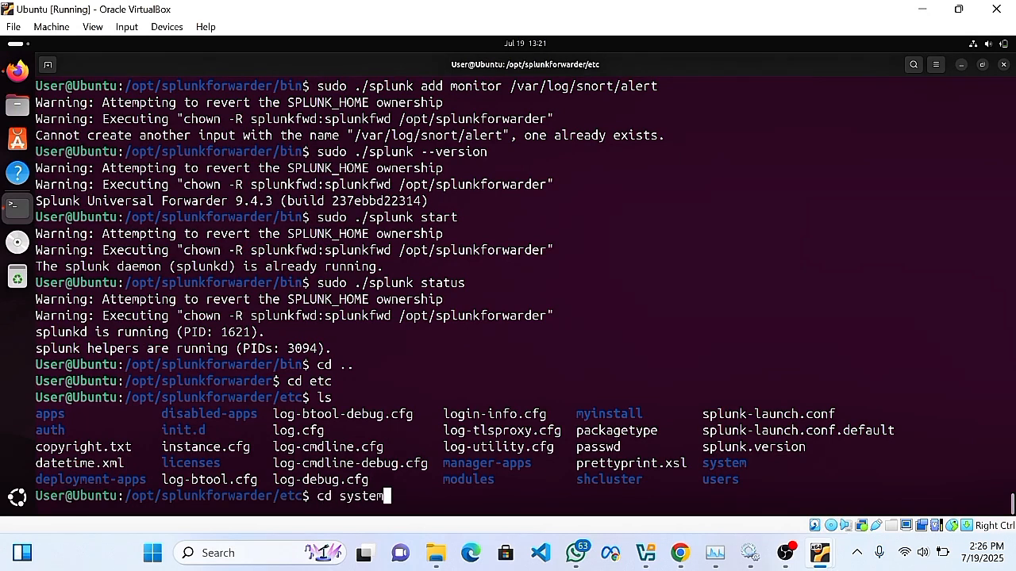
{"action": "key", "text": "Return"}
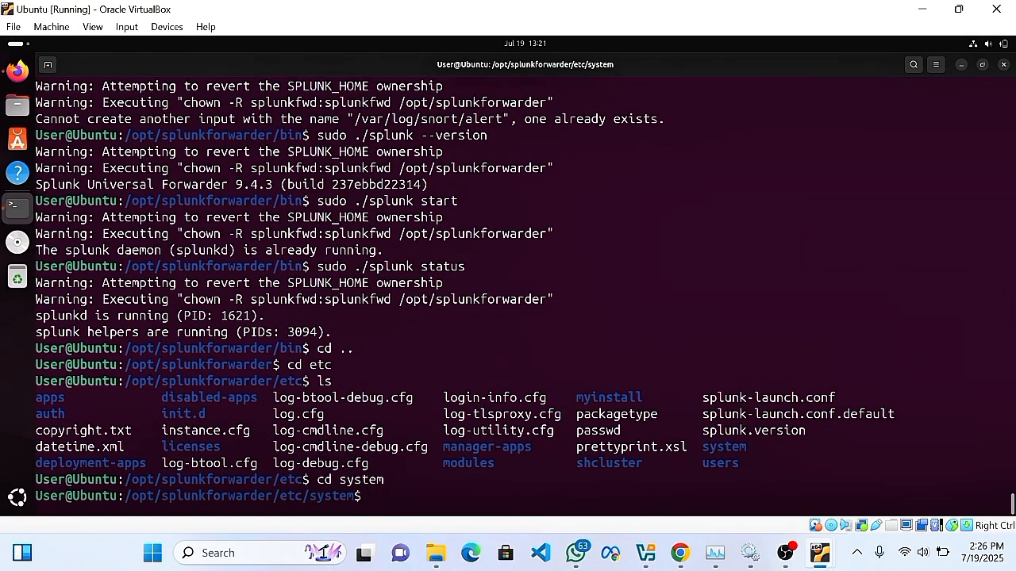
{"action": "type", "text": "cd local"}
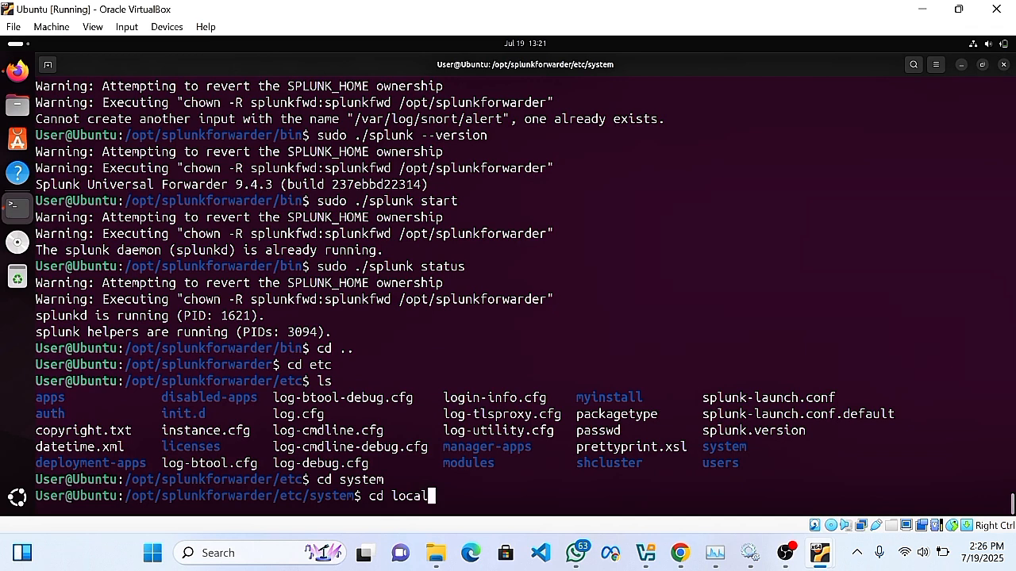
{"action": "key", "text": "Return"}
{"action": "type", "text": "ls"}
{"action": "key", "text": "Return"}
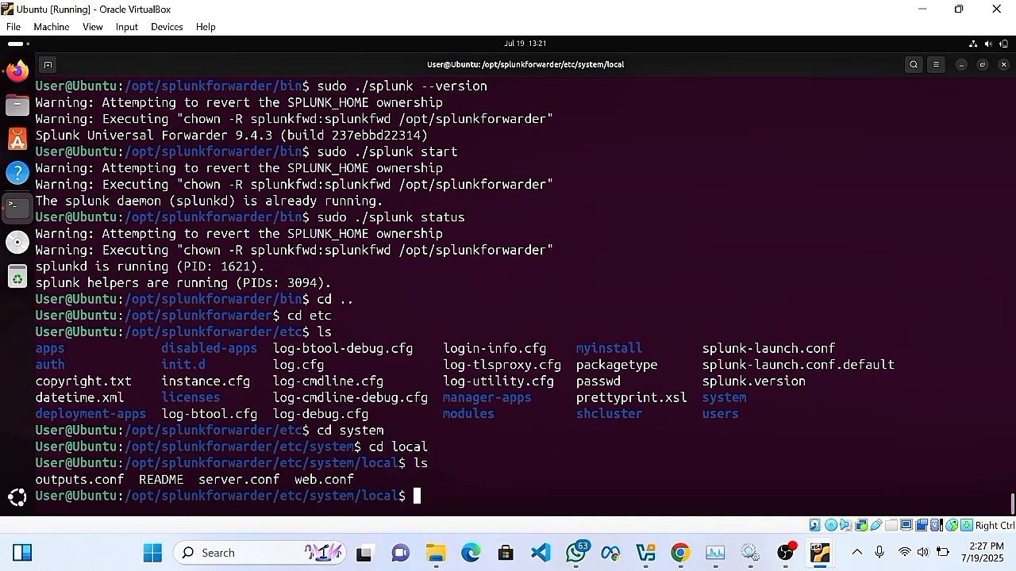
{"action": "type", "text": "c"}
{"action": "key", "text": "BackSpace"}
{"action": "type", "text": "sudo vim outputs."}
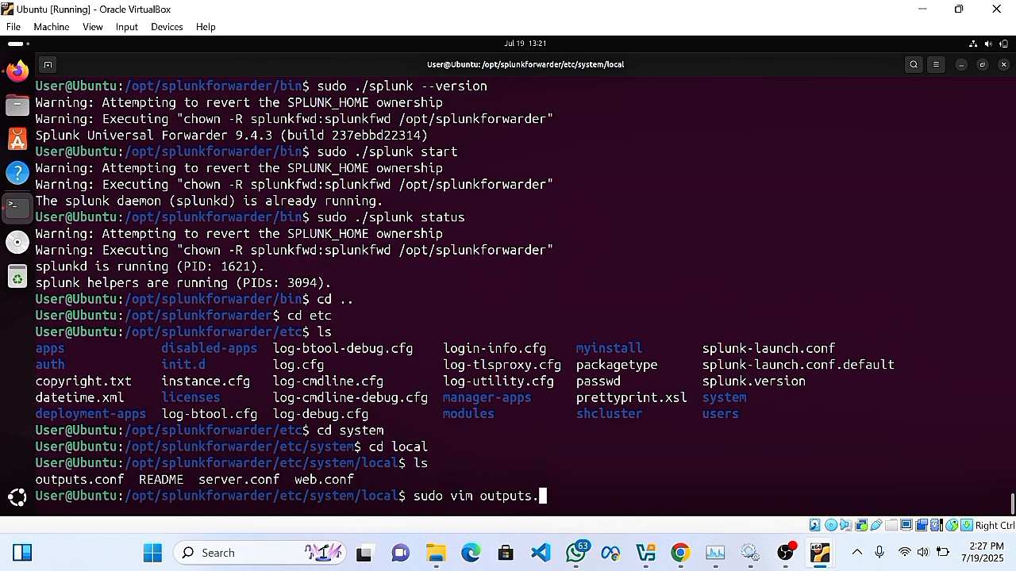
{"action": "type", "text": "conf"}
Open outputs.conf in vim and inspect the server line 127.0.0.1:9997.
{"action": "key", "text": "Return"}
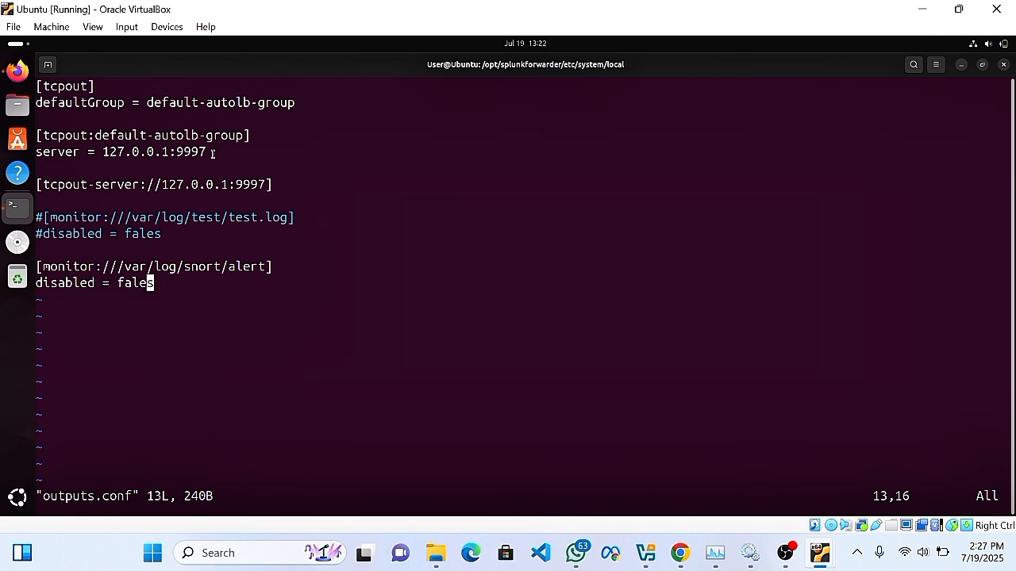
{"action": "left_click_drag", "start_coordinate": [213, 150], "coordinate": [104, 149]}
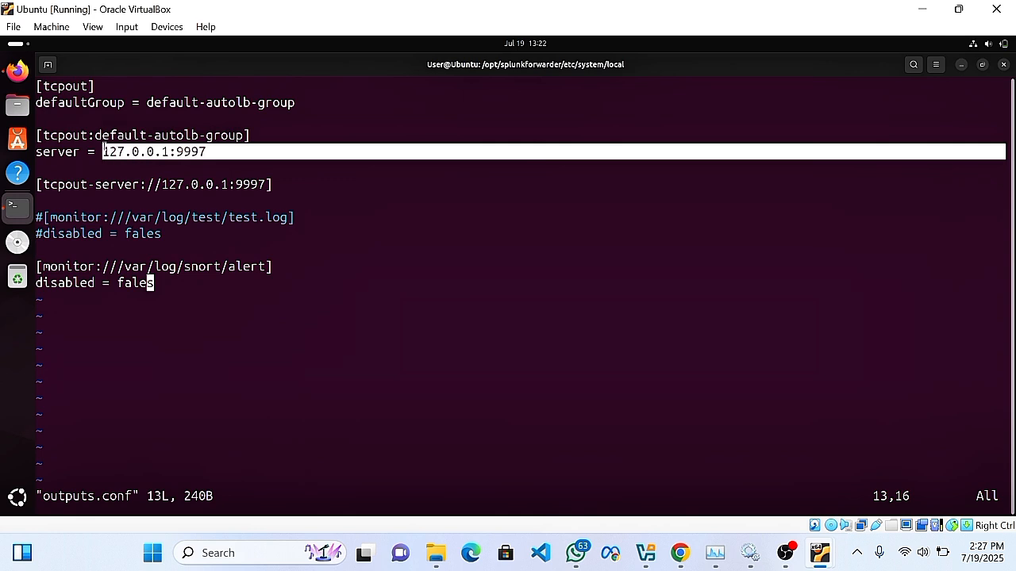
{"action": "left_click", "coordinate": [203, 152]}
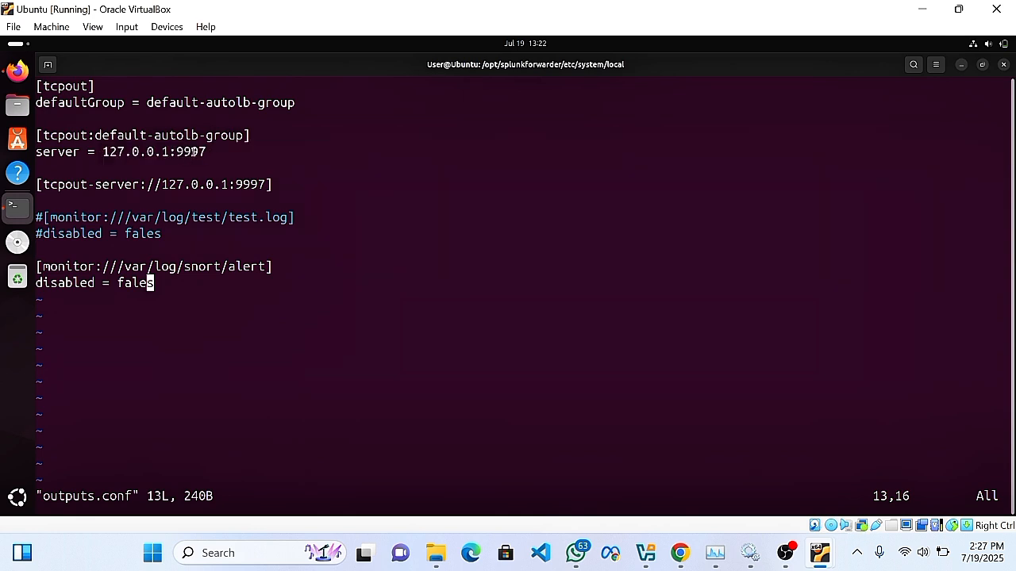
{"action": "left_click_drag", "start_coordinate": [220, 155], "coordinate": [44, 156]}
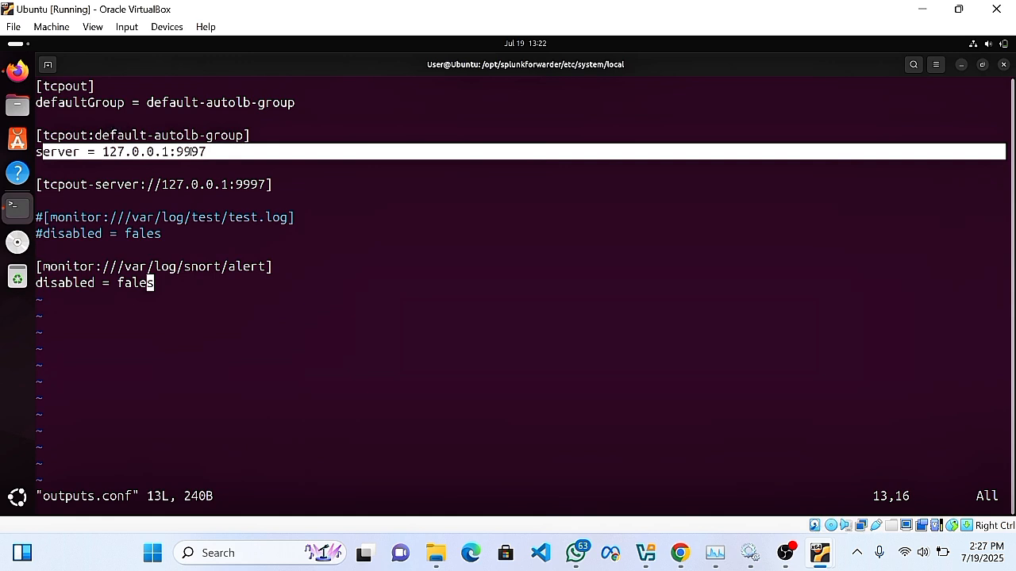
{"action": "left_click_drag", "start_coordinate": [223, 149], "coordinate": [172, 151]}
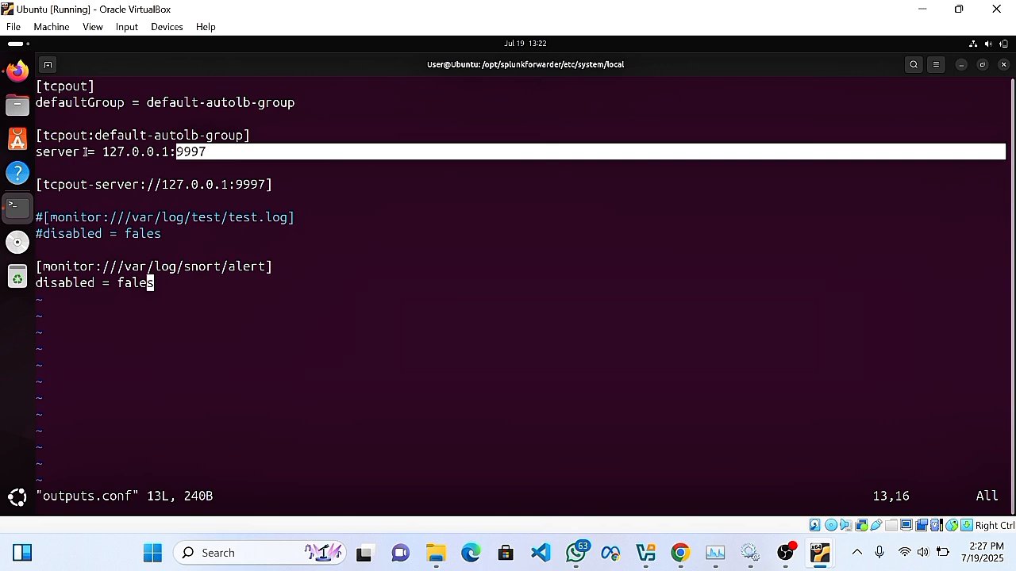
{"action": "left_click", "coordinate": [185, 327]}
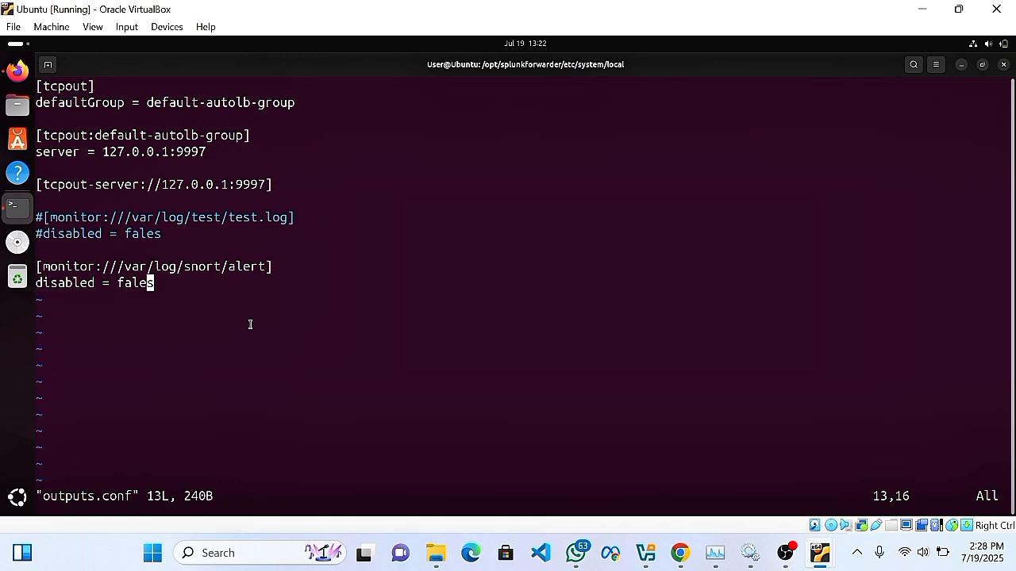
Save outputs.conf with :wq and return to the shell prompt.
{"action": "type", "text": ":"}
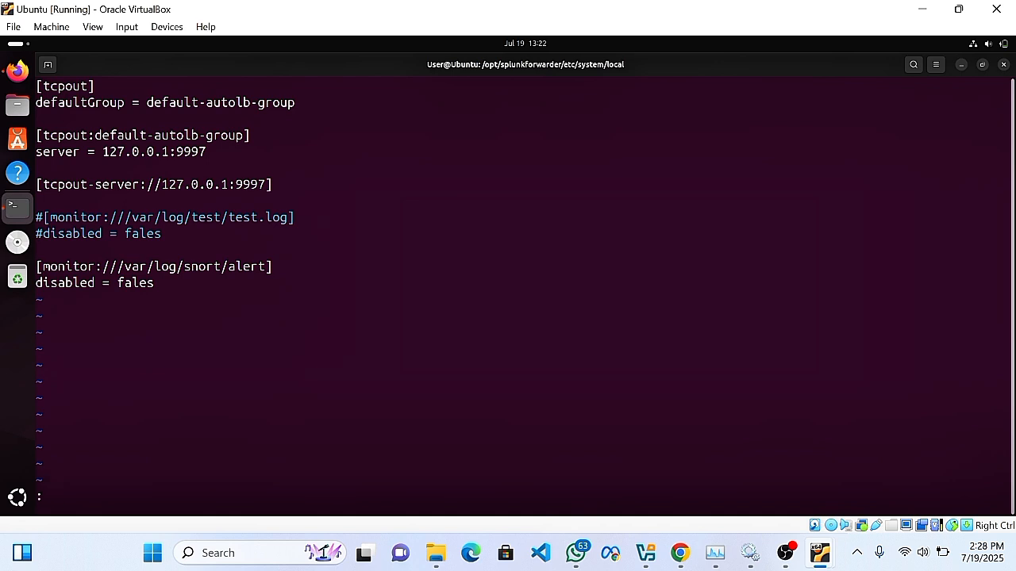
{"action": "type", "text": "wq"}
{"action": "key", "text": "Return"}
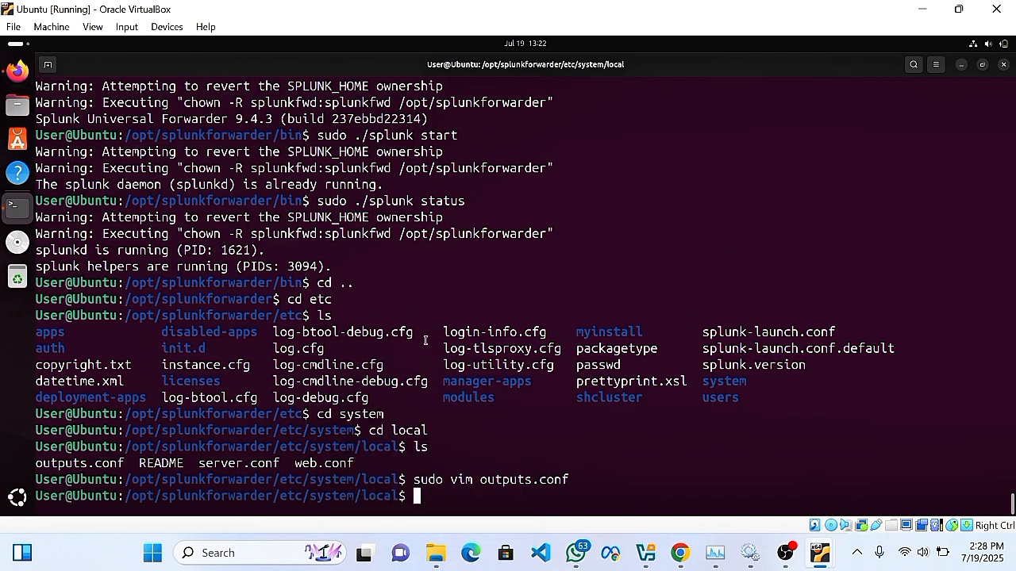
{"action": "scroll", "coordinate": [378, 228], "scroll_direction": "up", "scroll_amount": 1}
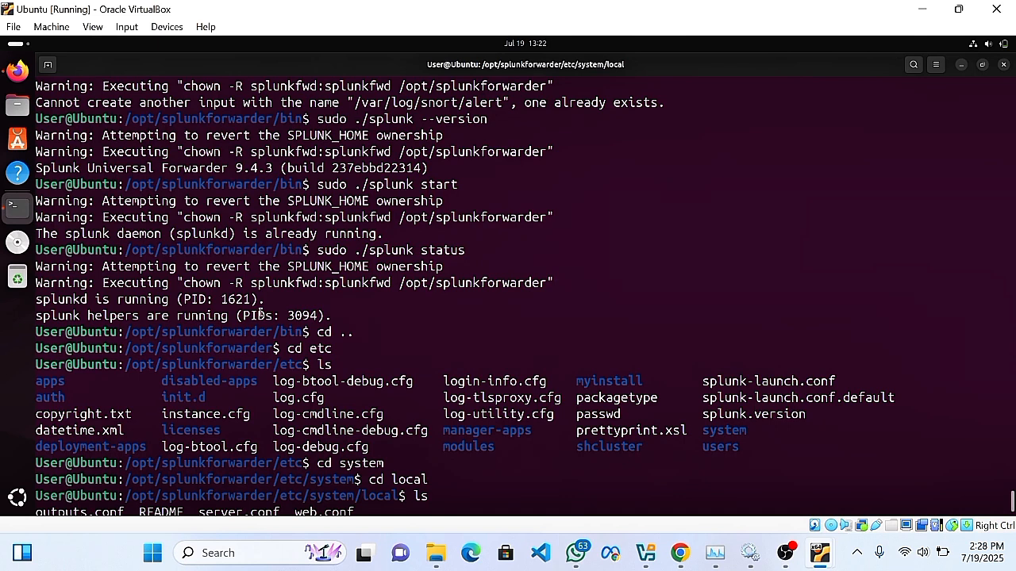
{"action": "scroll", "coordinate": [377, 315], "scroll_direction": "down", "scroll_amount": 1}
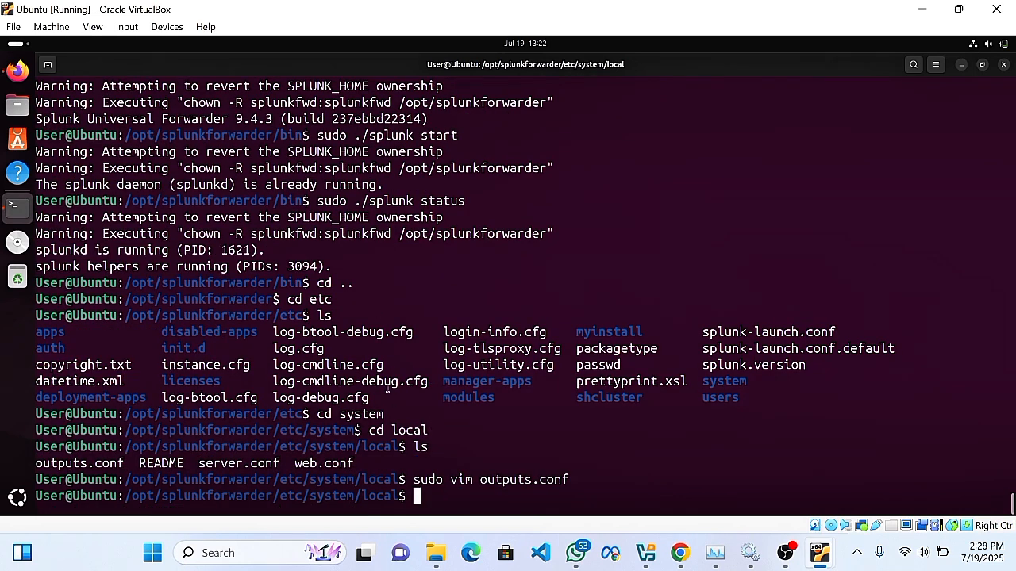
Close the Data Summary in Firefox, go to Splunk home, and open the Search & Reporting search box.
{"action": "left_click", "coordinate": [18, 71]}
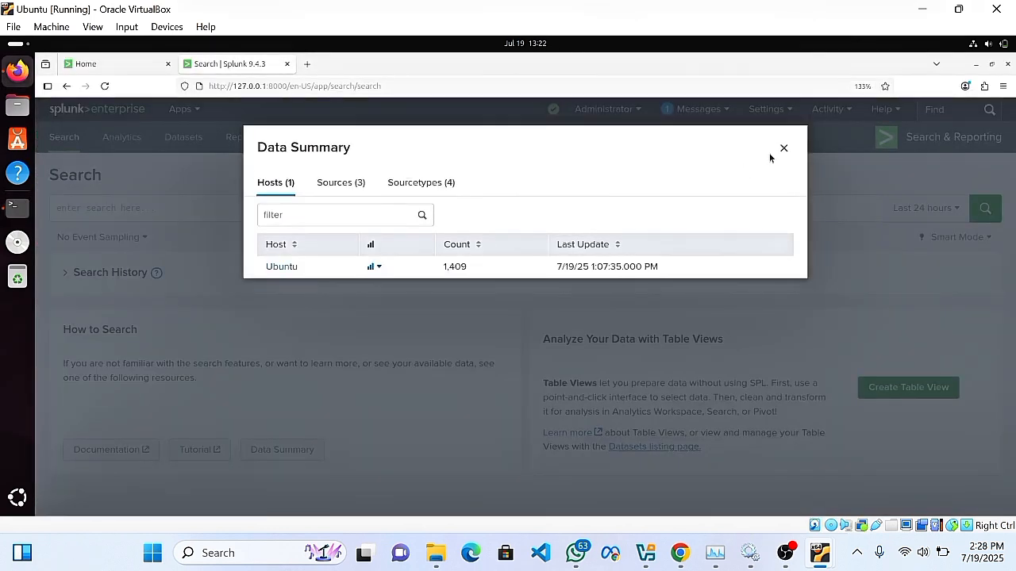
{"action": "left_click", "coordinate": [783, 148]}
{"action": "left_click", "coordinate": [70, 112]}
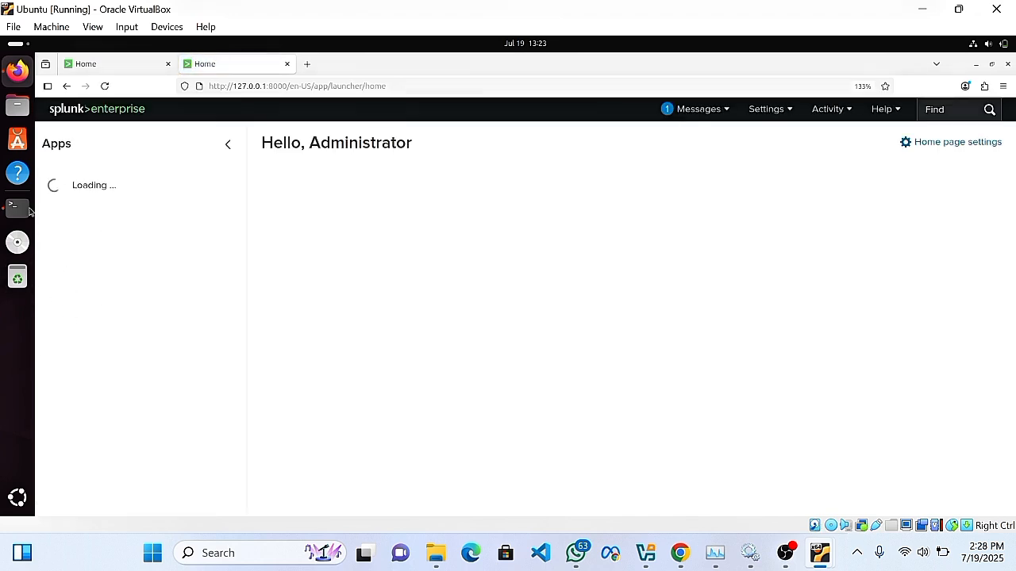
{"action": "left_click", "coordinate": [125, 244]}
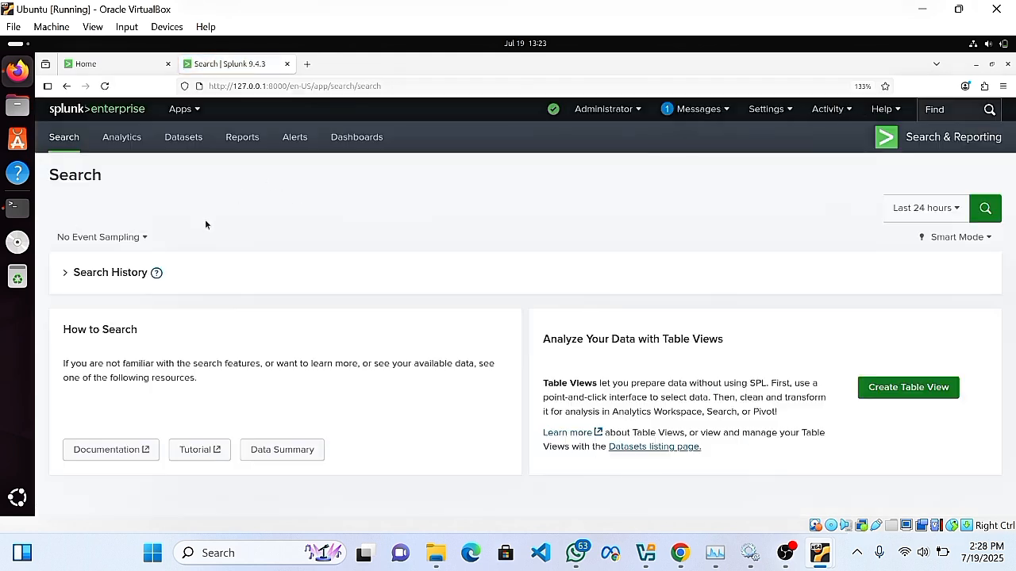
{"action": "left_click", "coordinate": [79, 208]}
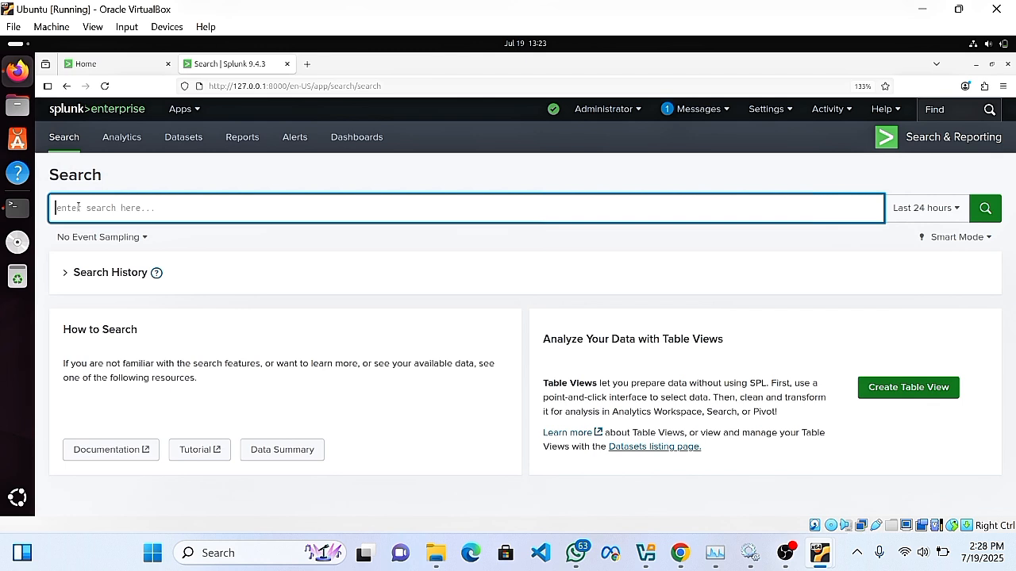
Search 'index=*' and scroll through the 70 ICMP Ping Detected events from snort.alert.fast.
{"action": "type", "text": "index"}
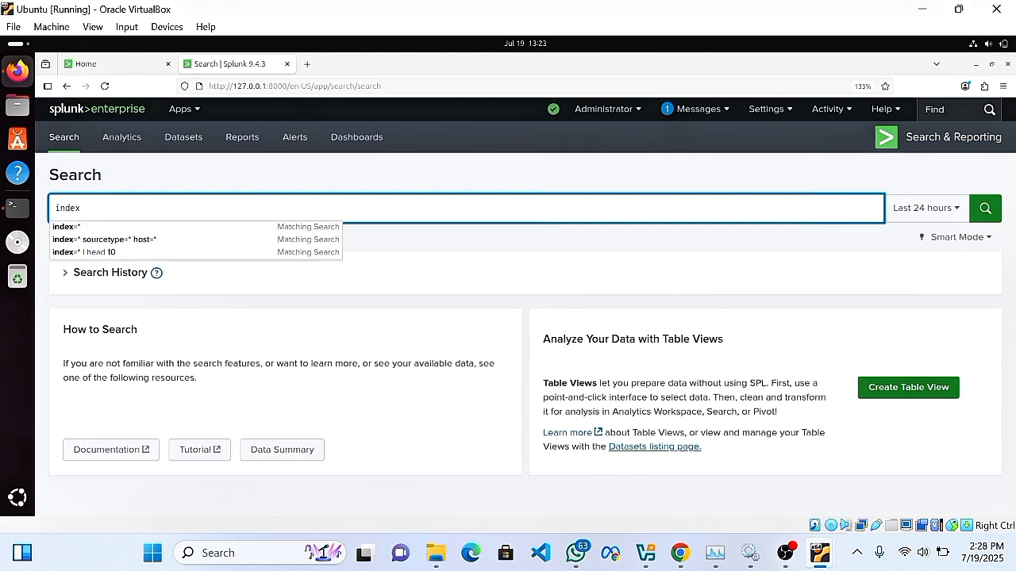
{"action": "type", "text": "="}
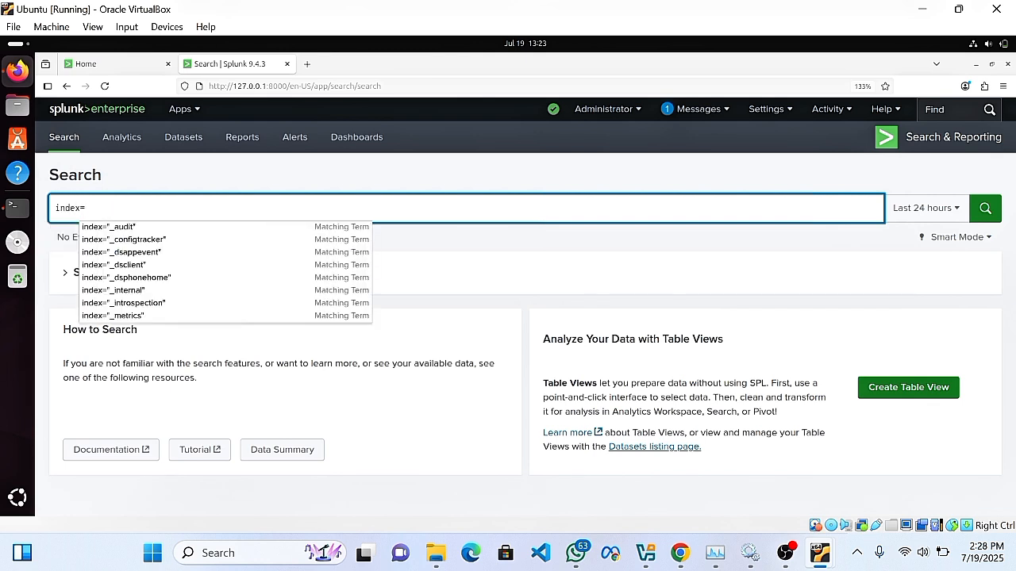
{"action": "type", "text": "*"}
{"action": "key", "text": "Return"}
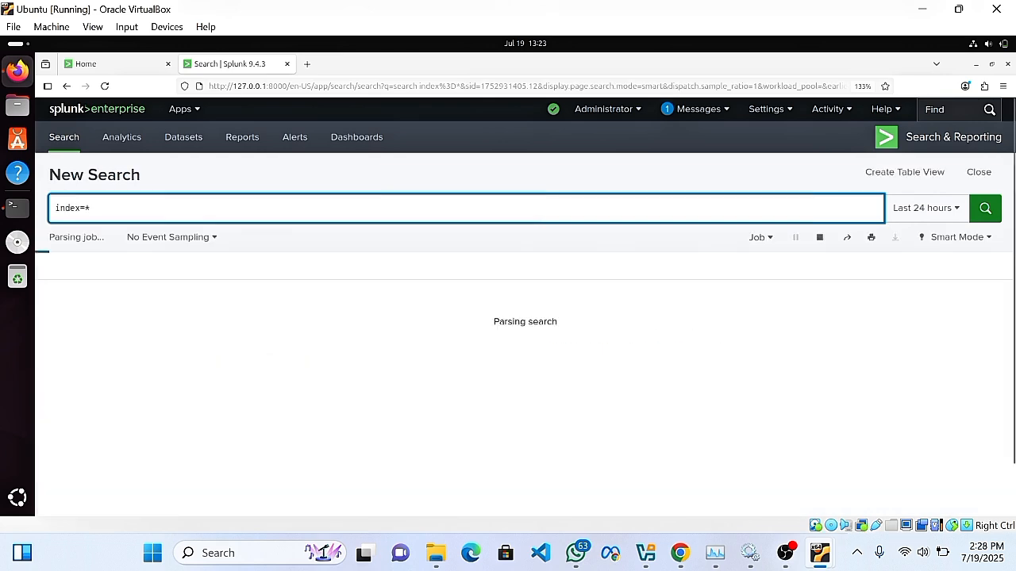
{"action": "scroll", "coordinate": [364, 395], "scroll_direction": "down", "scroll_amount": 4}
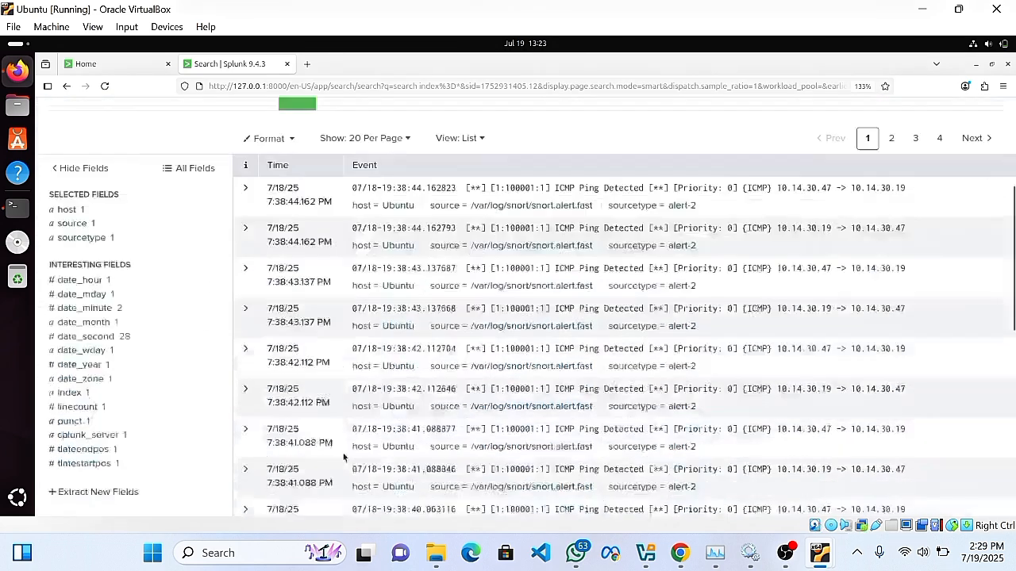
{"action": "scroll", "coordinate": [363, 396], "scroll_direction": "up", "scroll_amount": 2}
{"action": "scroll", "coordinate": [364, 396], "scroll_direction": "up", "scroll_amount": 1}
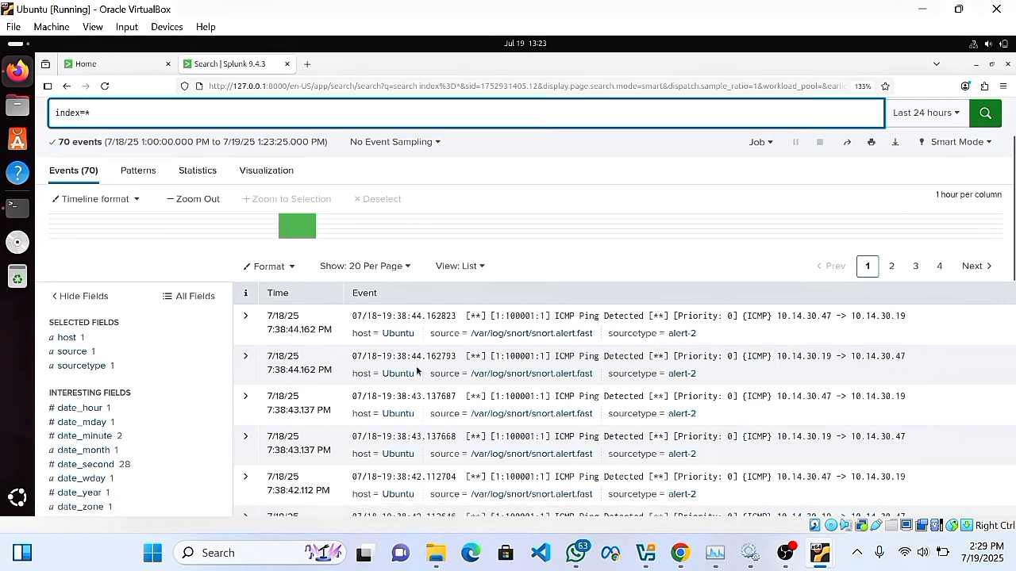
{"action": "scroll", "coordinate": [456, 372], "scroll_direction": "down", "scroll_amount": 3}
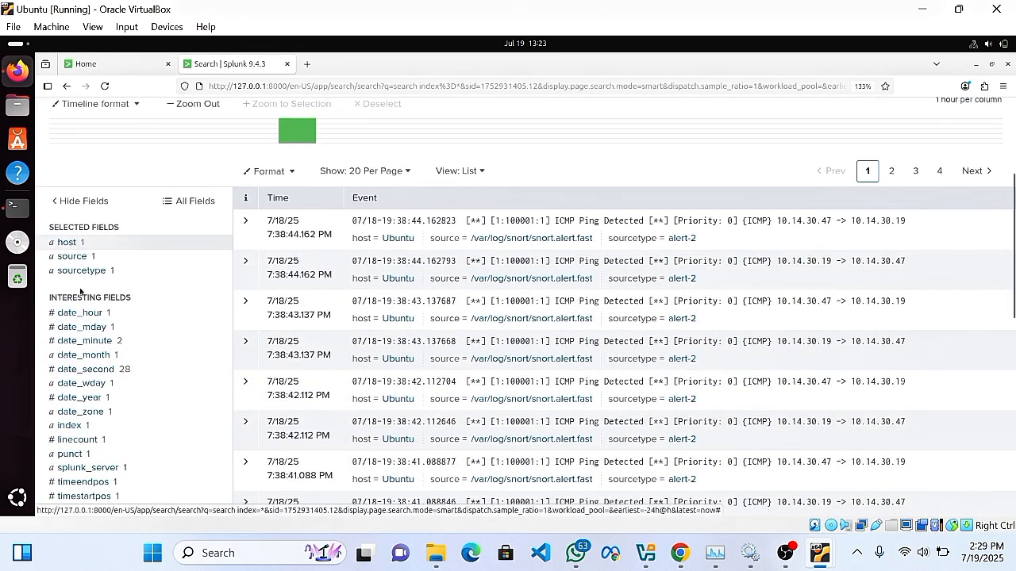
{"action": "scroll", "coordinate": [77, 357], "scroll_direction": "down", "scroll_amount": 1}
{"action": "scroll", "coordinate": [77, 357], "scroll_direction": "up", "scroll_amount": 3}
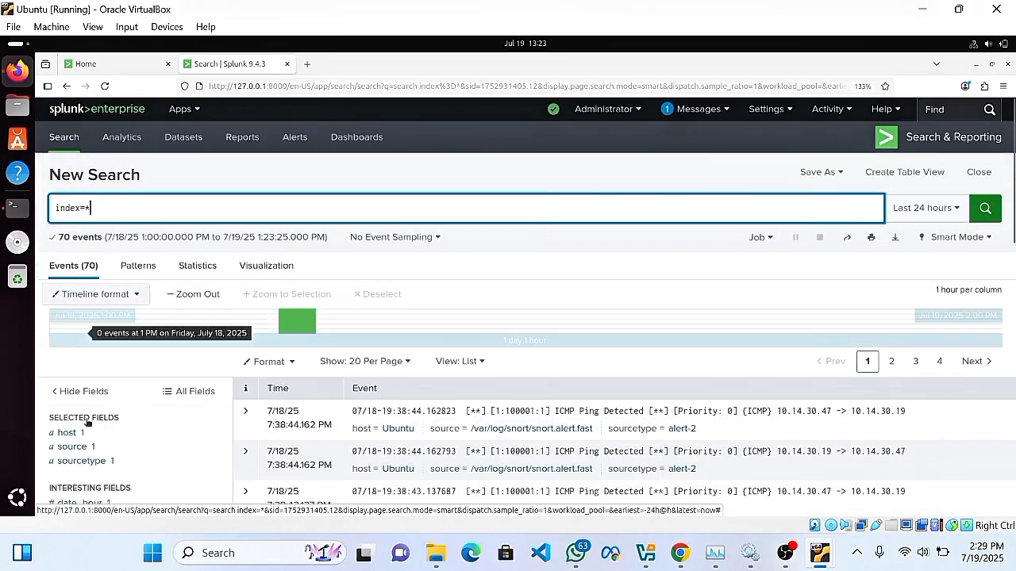
{"action": "scroll", "coordinate": [89, 432], "scroll_direction": "down", "scroll_amount": 1}
{"action": "scroll", "coordinate": [90, 429], "scroll_direction": "down", "scroll_amount": 2}
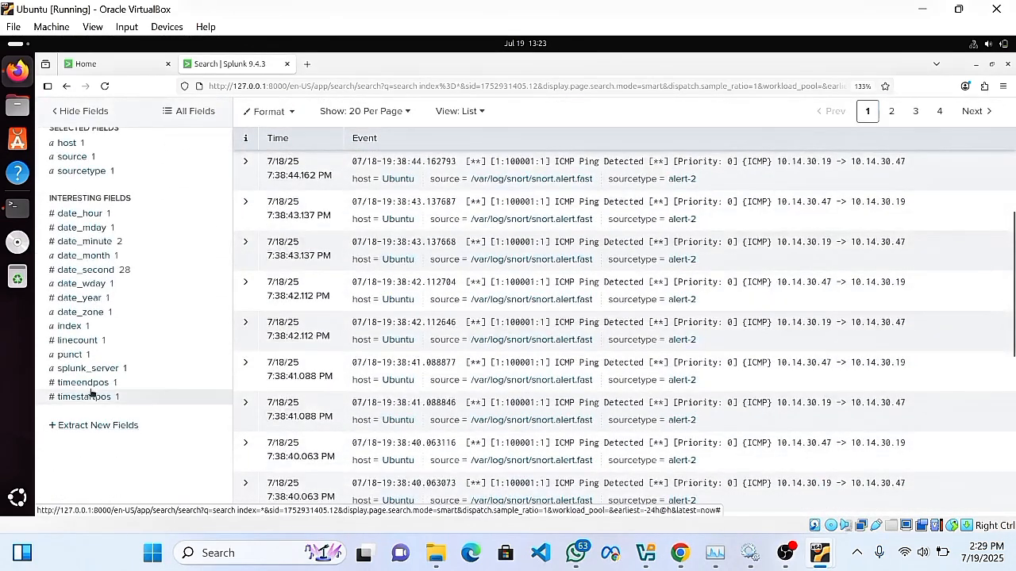
{"action": "scroll", "coordinate": [99, 353], "scroll_direction": "up", "scroll_amount": 3}
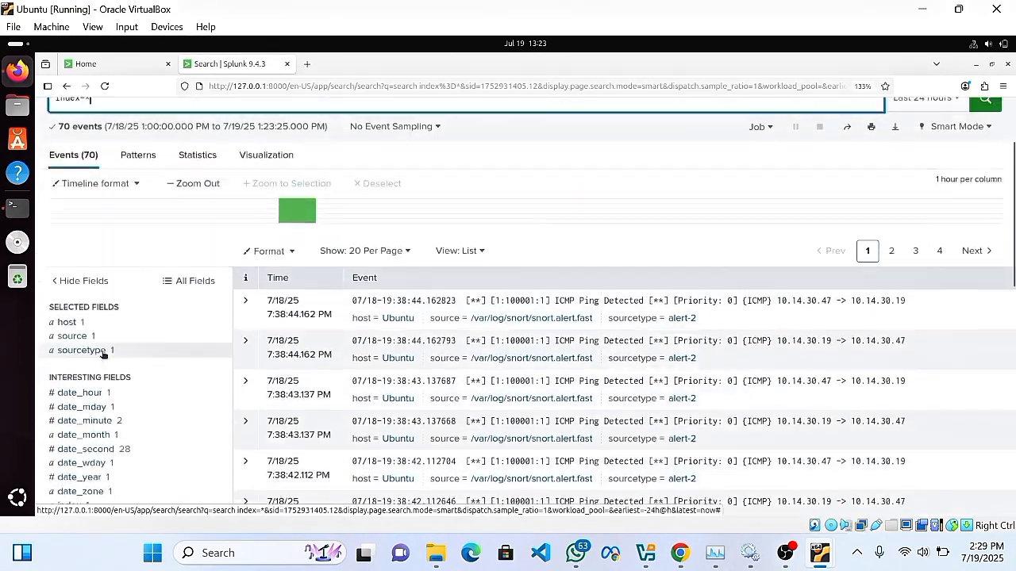
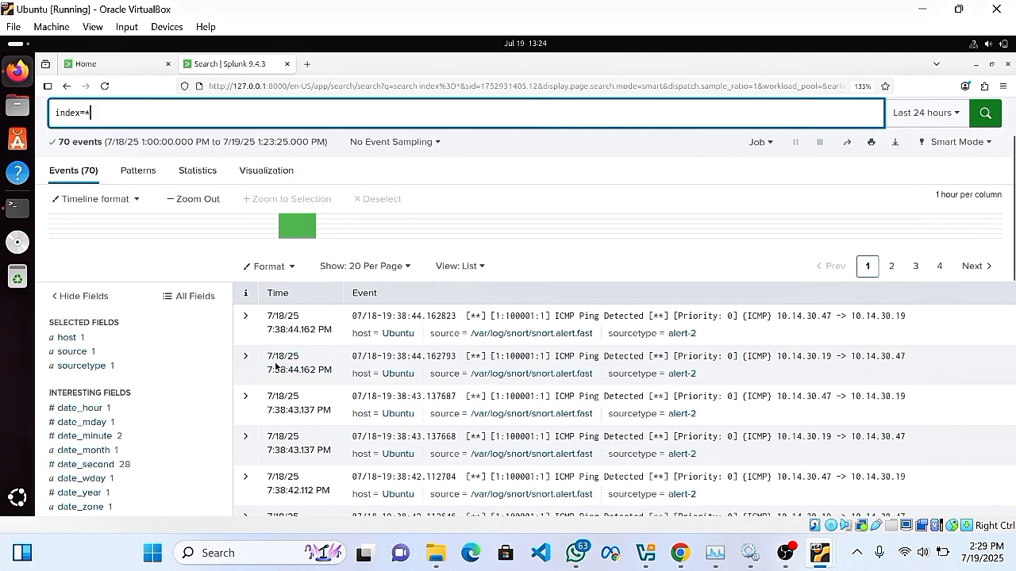
Launch Extract New Fields and pick the first ICMP Ping Detected event as the sample.
{"action": "scroll", "coordinate": [274, 373], "scroll_direction": "down", "scroll_amount": 3}
{"action": "scroll", "coordinate": [122, 445], "scroll_direction": "down", "scroll_amount": 3}
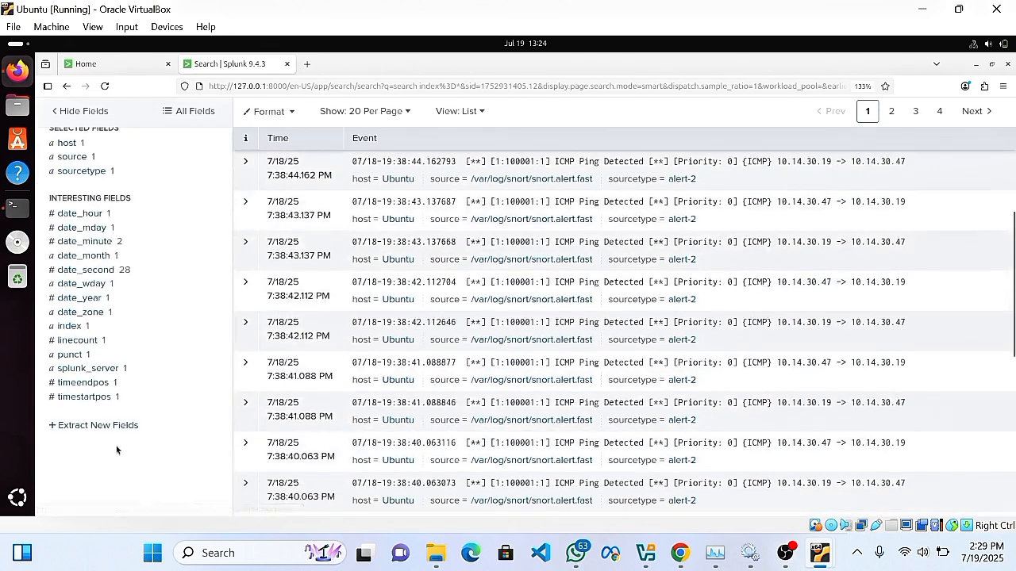
{"action": "left_click", "coordinate": [108, 425]}
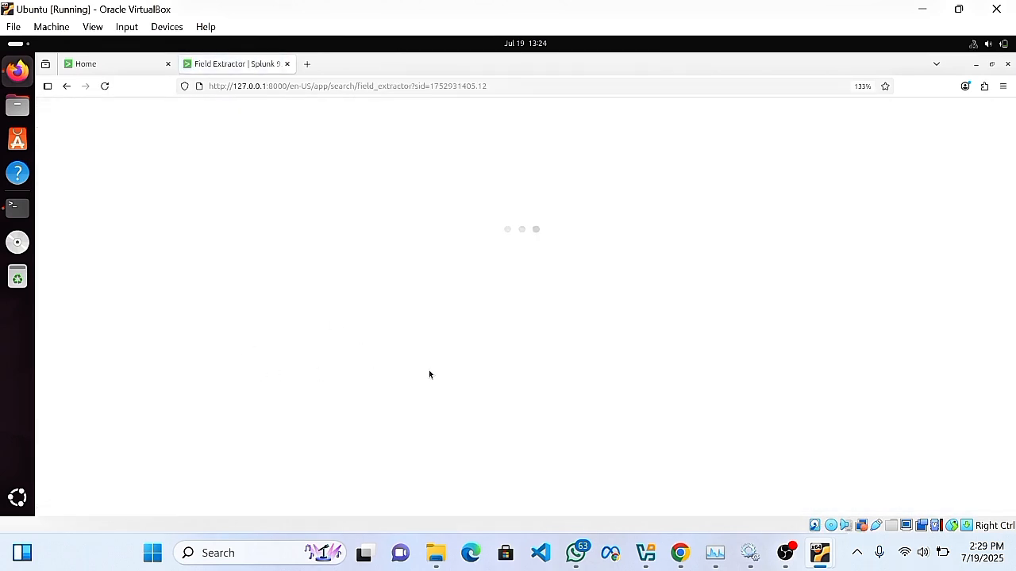
{"action": "scroll", "coordinate": [231, 374], "scroll_direction": "down", "scroll_amount": 3}
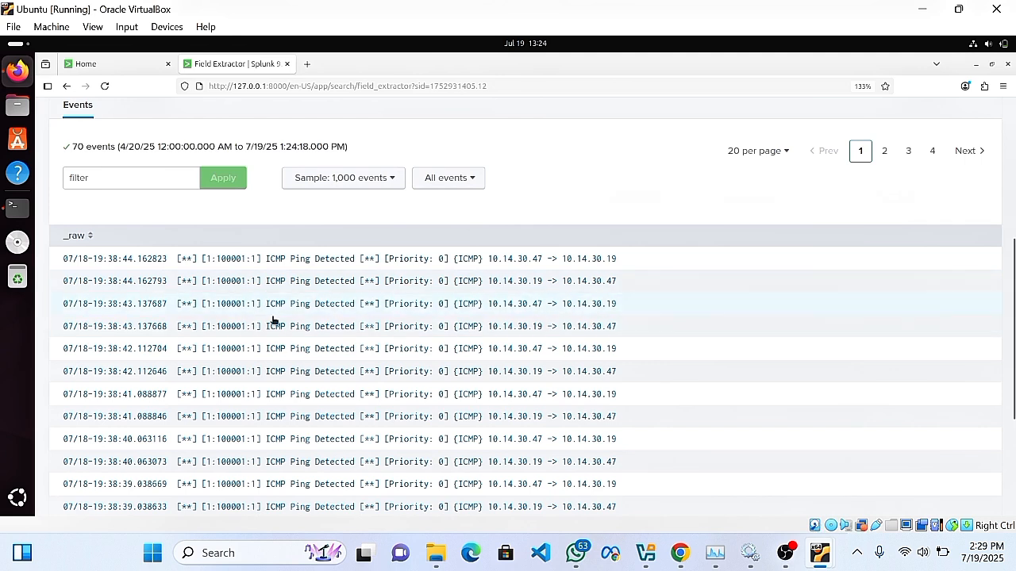
{"action": "scroll", "coordinate": [275, 325], "scroll_direction": "down", "scroll_amount": 1}
{"action": "scroll", "coordinate": [199, 215], "scroll_direction": "up", "scroll_amount": 3}
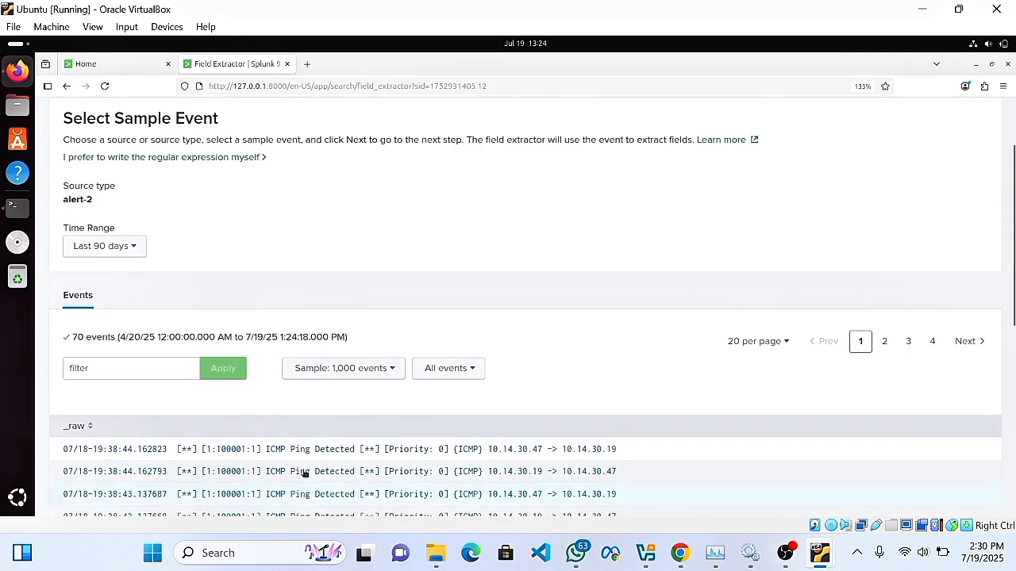
{"action": "left_click", "coordinate": [295, 450]}
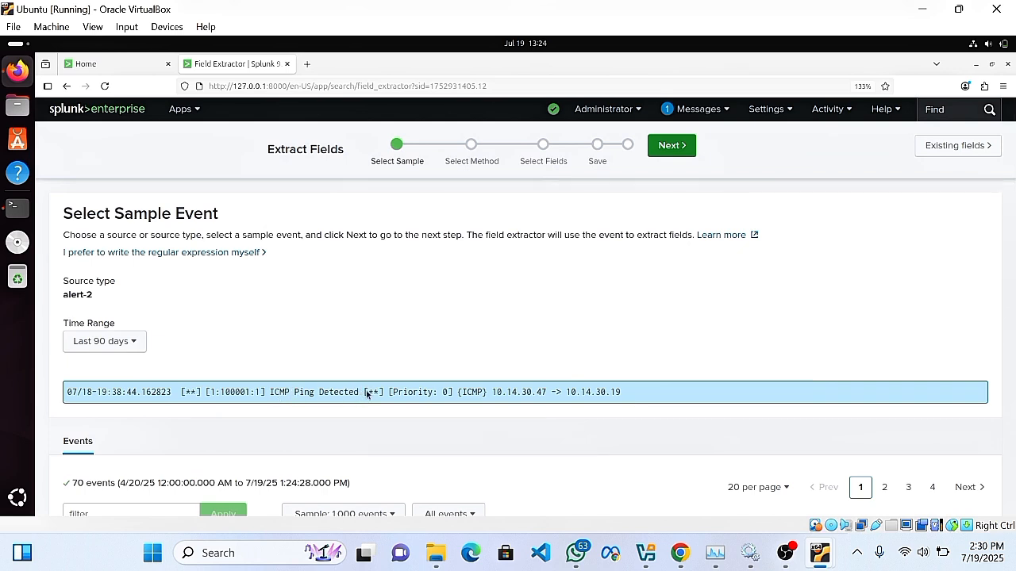
Dismiss a stray context menu and scroll back to the chosen sample event.
{"action": "right_click", "coordinate": [316, 393]}
{"action": "key", "text": "Escape"}
{"action": "scroll", "coordinate": [278, 421], "scroll_direction": "down", "scroll_amount": 3}
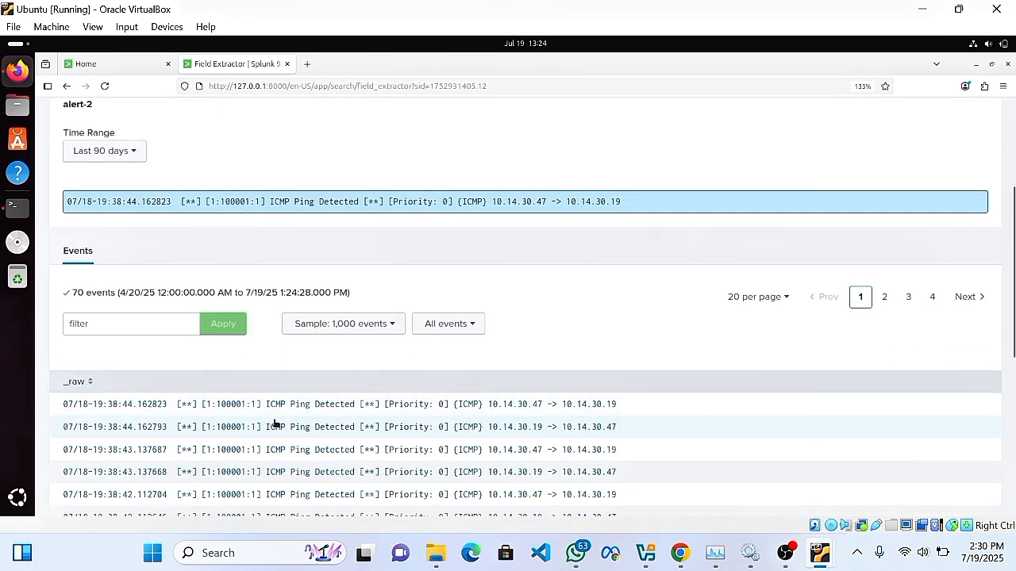
{"action": "scroll", "coordinate": [275, 423], "scroll_direction": "up", "scroll_amount": 3}
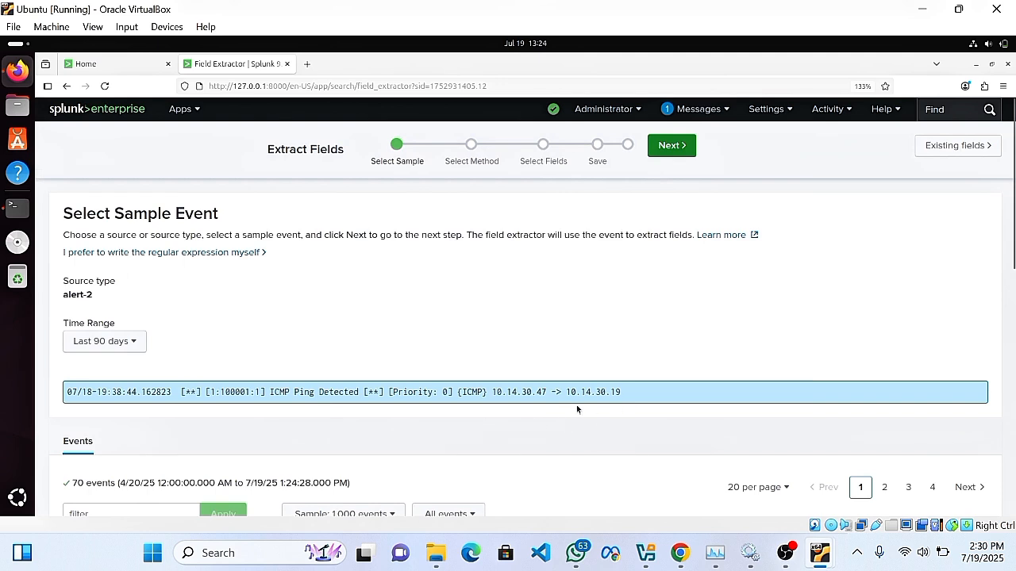
{"action": "scroll", "coordinate": [537, 422], "scroll_direction": "down", "scroll_amount": 2}
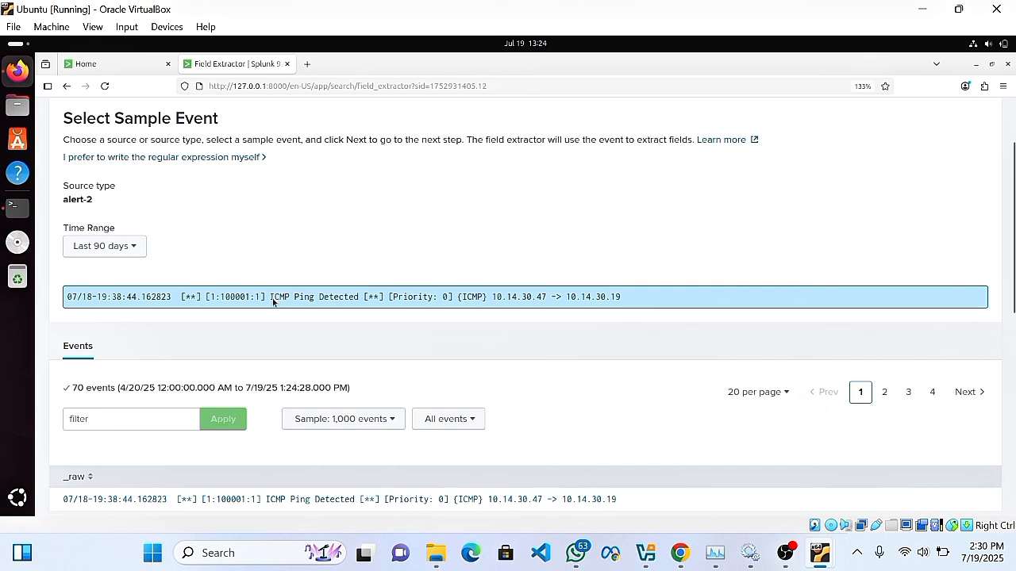
{"action": "scroll", "coordinate": [476, 414], "scroll_direction": "down", "scroll_amount": 5}
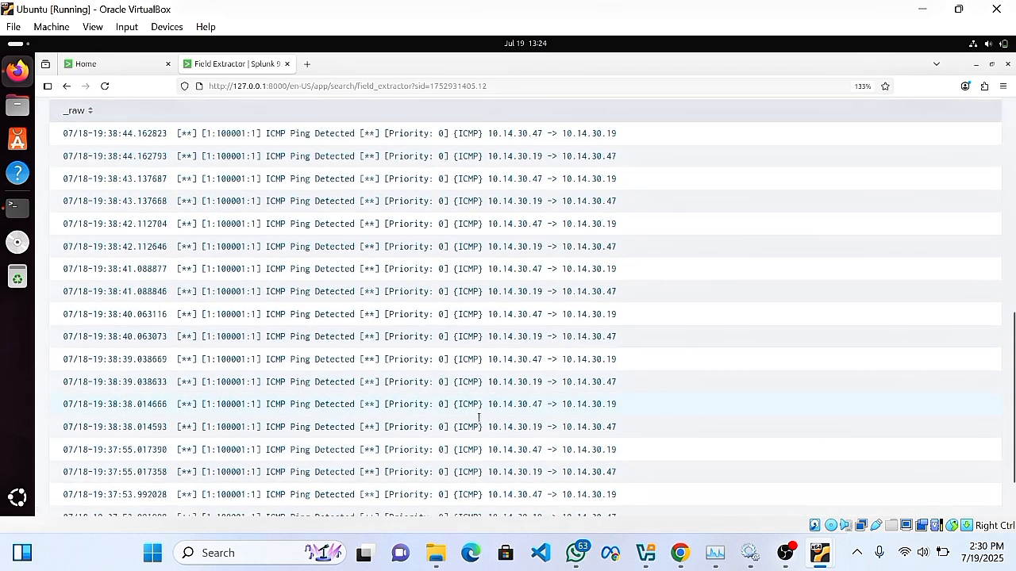
{"action": "scroll", "coordinate": [480, 423], "scroll_direction": "up", "scroll_amount": 6}
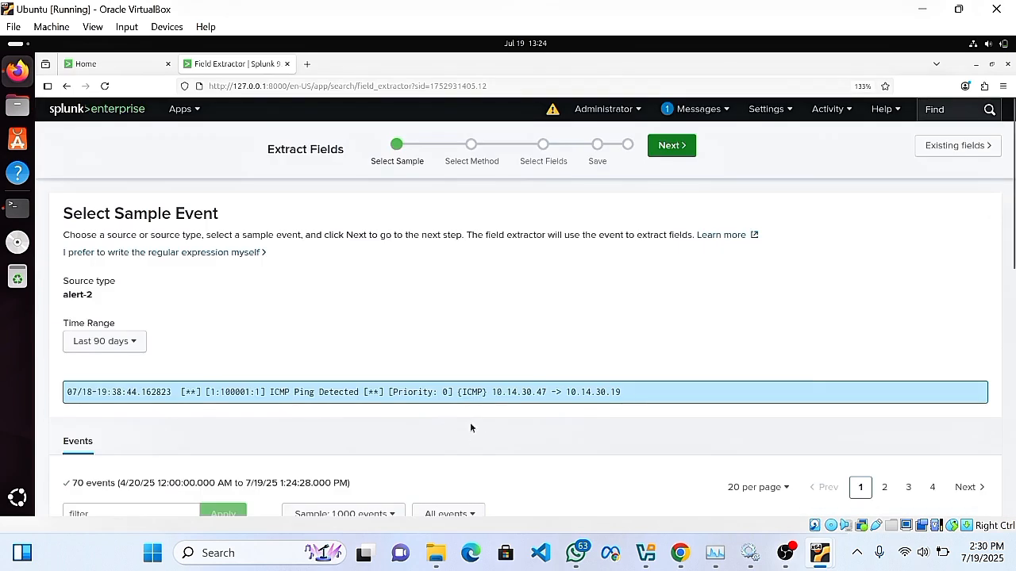
{"action": "scroll", "coordinate": [470, 422], "scroll_direction": "down", "scroll_amount": 3}
{"action": "scroll", "coordinate": [327, 322], "scroll_direction": "up", "scroll_amount": 3}
{"action": "scroll", "coordinate": [312, 433], "scroll_direction": "down", "scroll_amount": 2}
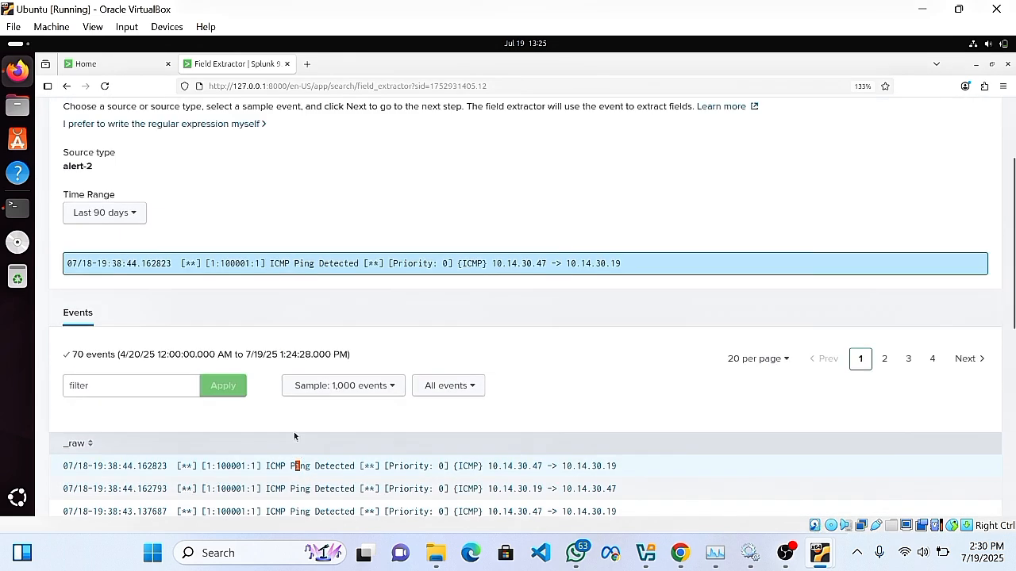
{"action": "scroll", "coordinate": [318, 443], "scroll_direction": "up", "scroll_amount": 2}
{"action": "scroll", "coordinate": [414, 425], "scroll_direction": "down", "scroll_amount": 4}
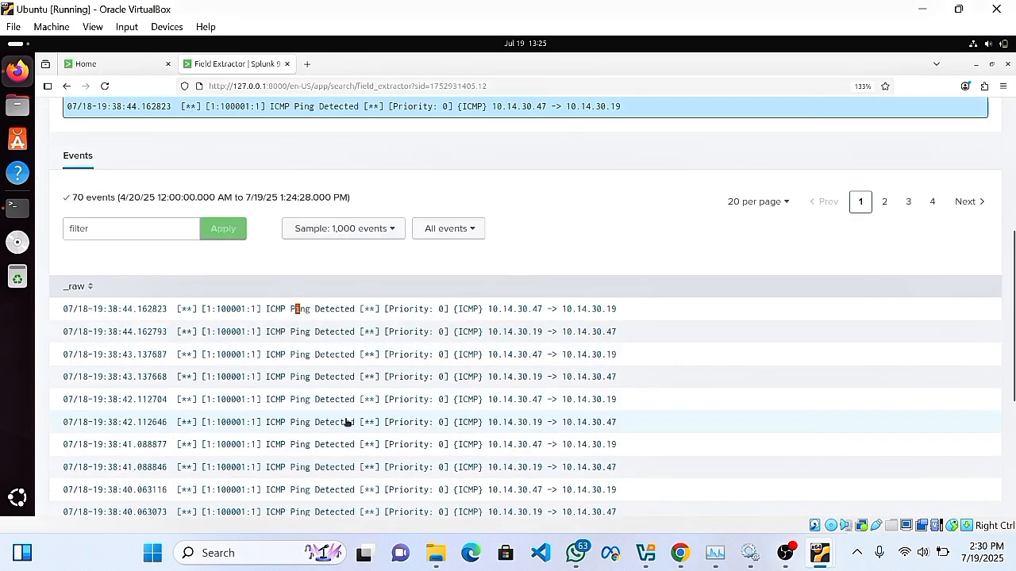
{"action": "left_click", "coordinate": [322, 309]}
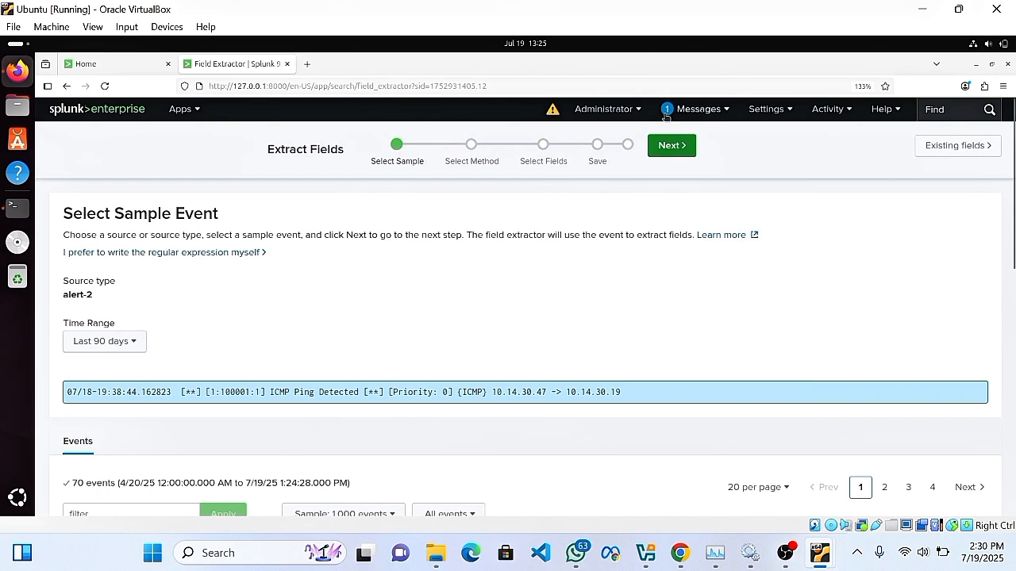
Choose Regular Expression as the extraction method for the alert-2 sample.
{"action": "left_click", "coordinate": [698, 145]}
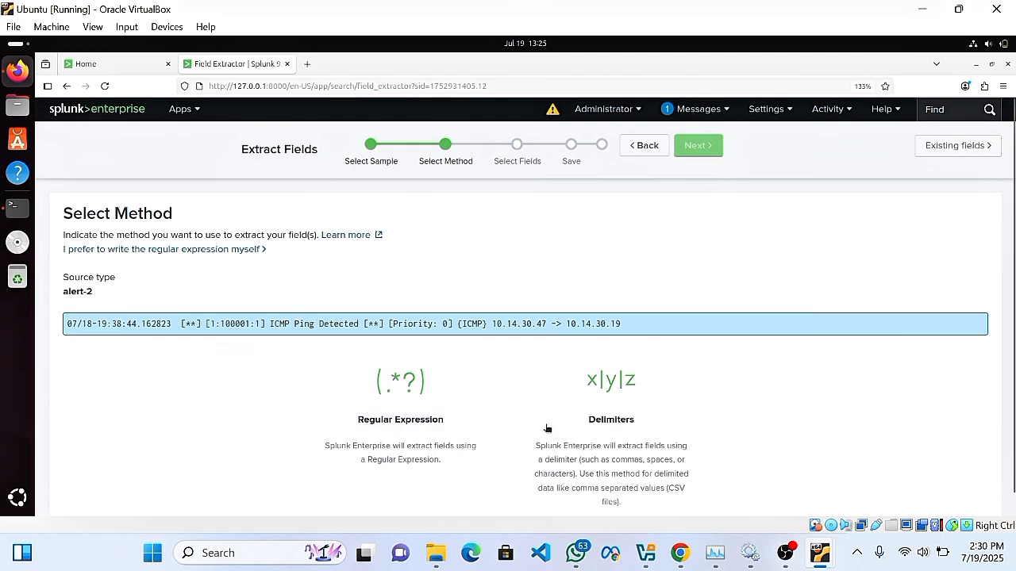
{"action": "left_click", "coordinate": [406, 414]}
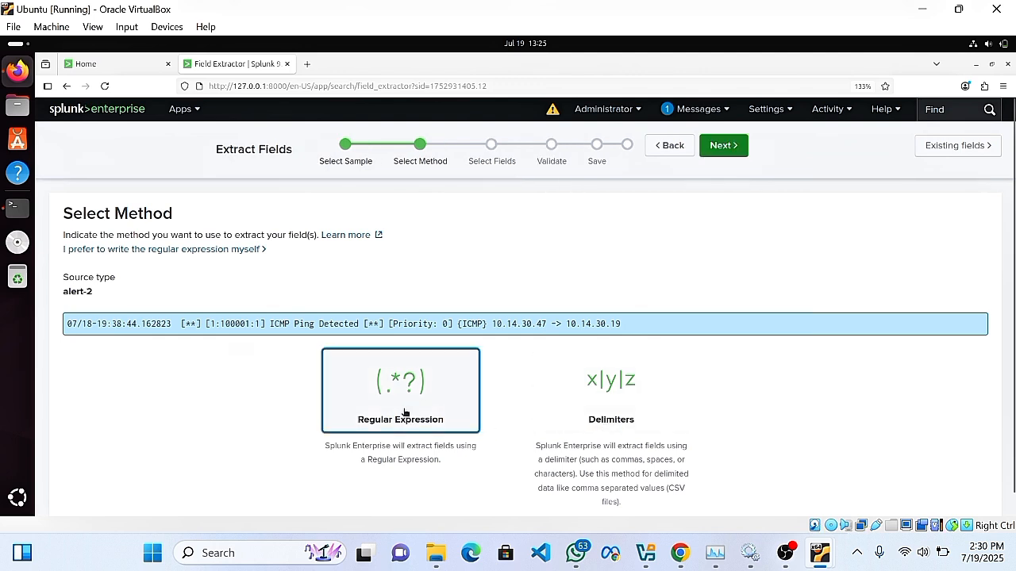
{"action": "left_click", "coordinate": [355, 371]}
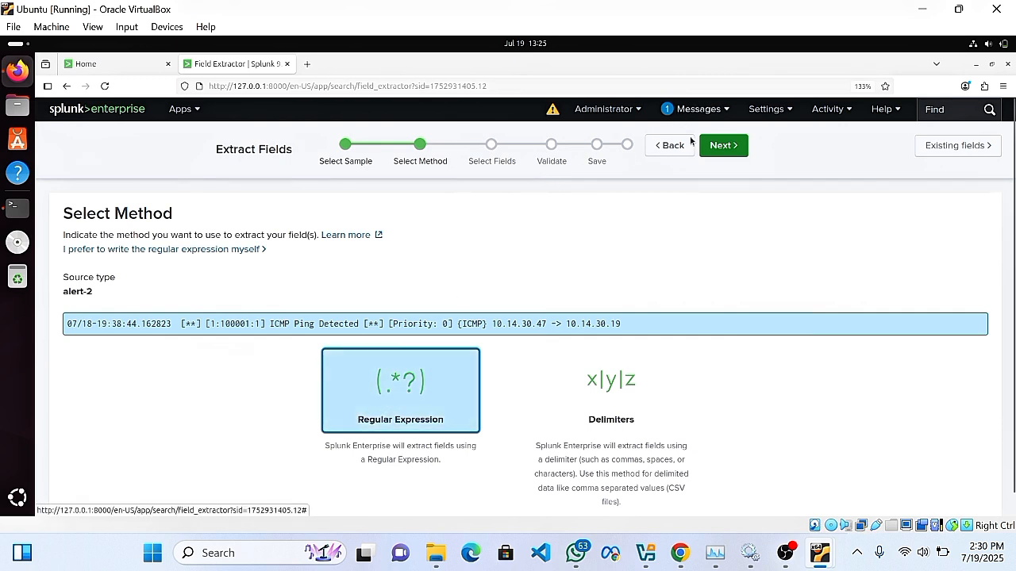
{"action": "left_click", "coordinate": [731, 147]}
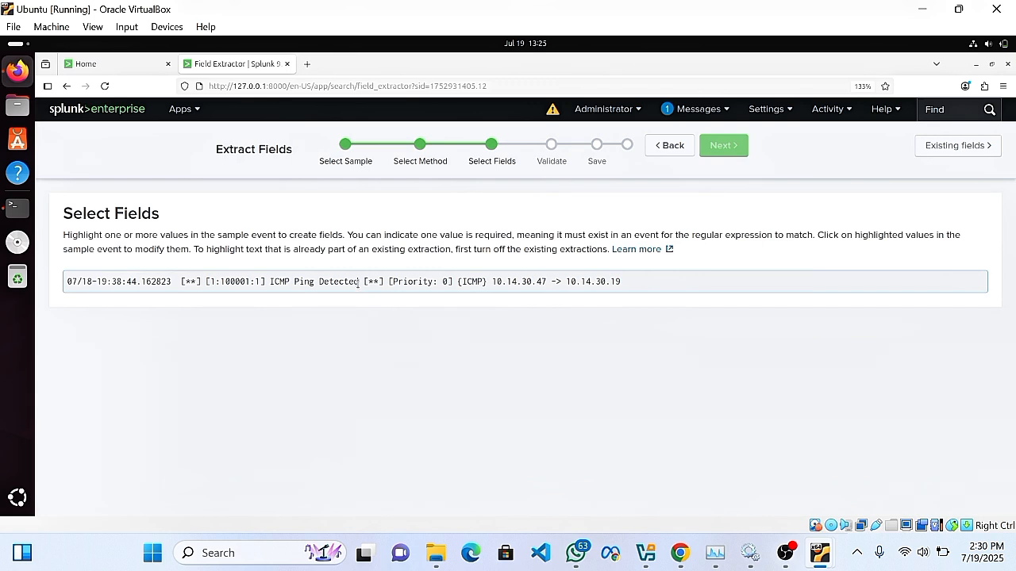
Highlight 'ICMP Ping Detected' as the messages field and check its preview across events.
{"action": "left_click_drag", "start_coordinate": [361, 282], "coordinate": [269, 283]}
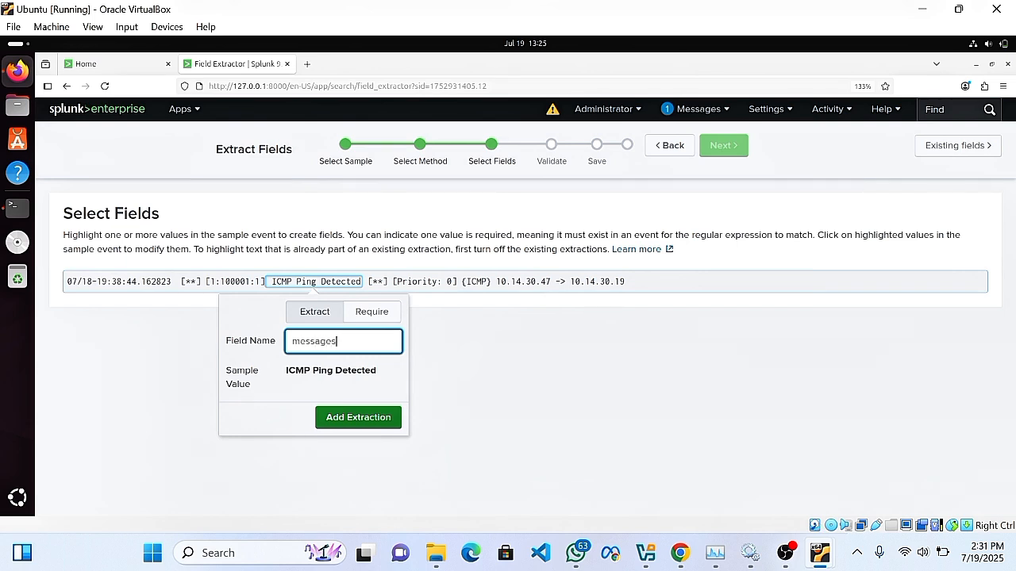
{"action": "left_click", "coordinate": [348, 419]}
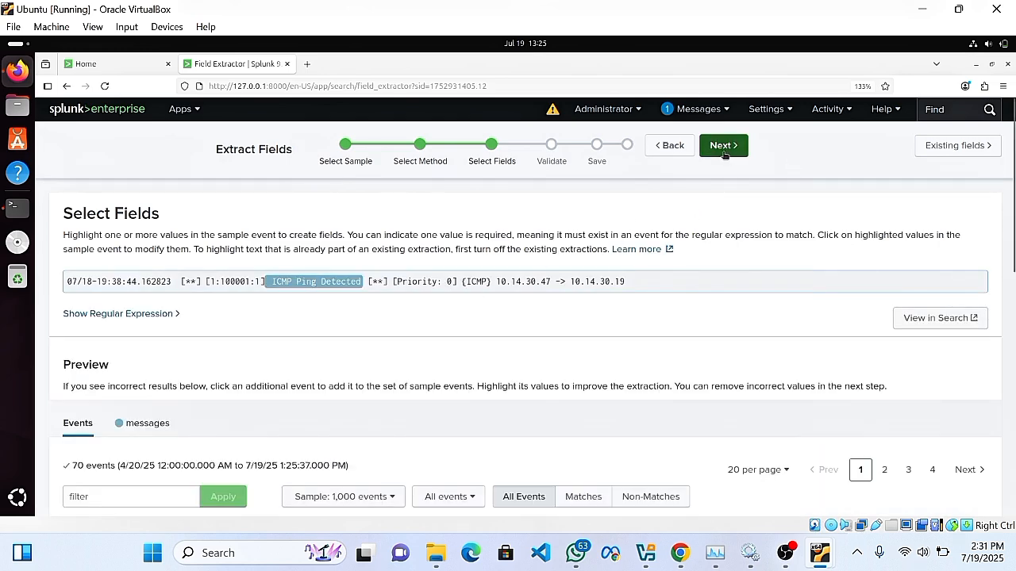
{"action": "scroll", "coordinate": [618, 339], "scroll_direction": "down", "scroll_amount": 3}
{"action": "scroll", "coordinate": [373, 390], "scroll_direction": "down", "scroll_amount": 5}
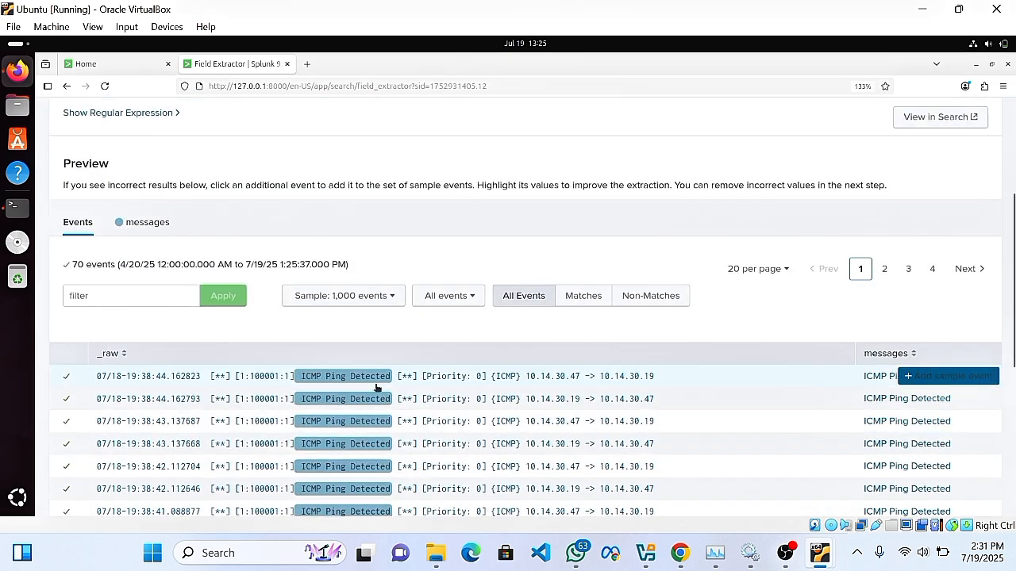
{"action": "scroll", "coordinate": [342, 334], "scroll_direction": "up", "scroll_amount": 3}
{"action": "scroll", "coordinate": [346, 332], "scroll_direction": "up", "scroll_amount": 5}
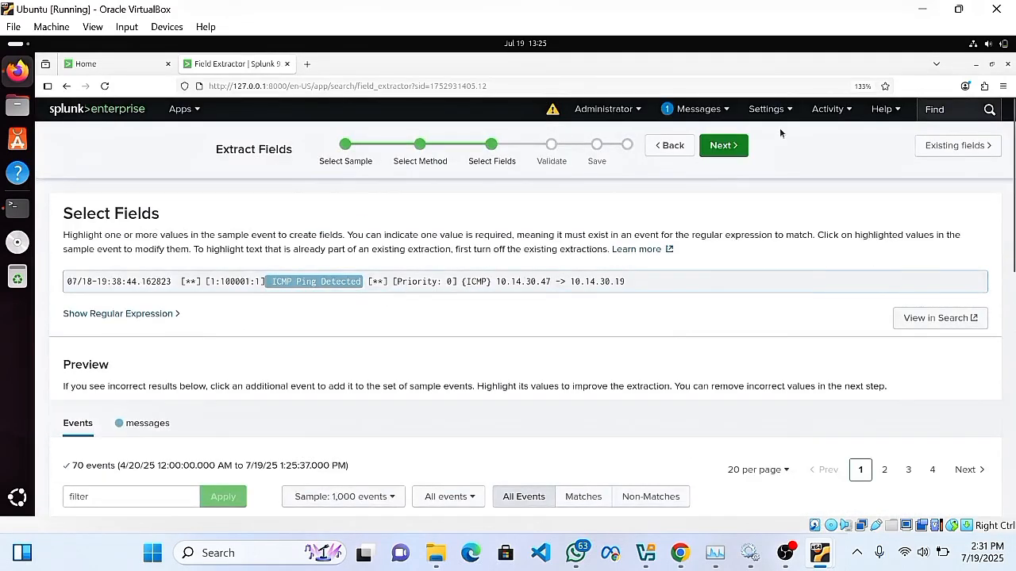
Validate and save the messages extraction for alert-2 with All apps permissions.
{"action": "left_click", "coordinate": [724, 146]}
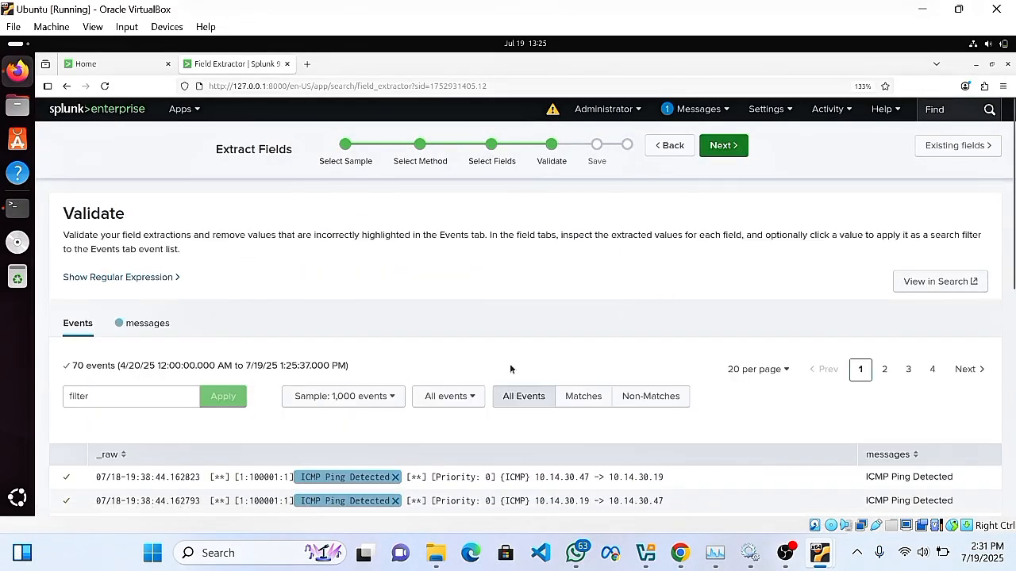
{"action": "left_click", "coordinate": [724, 146]}
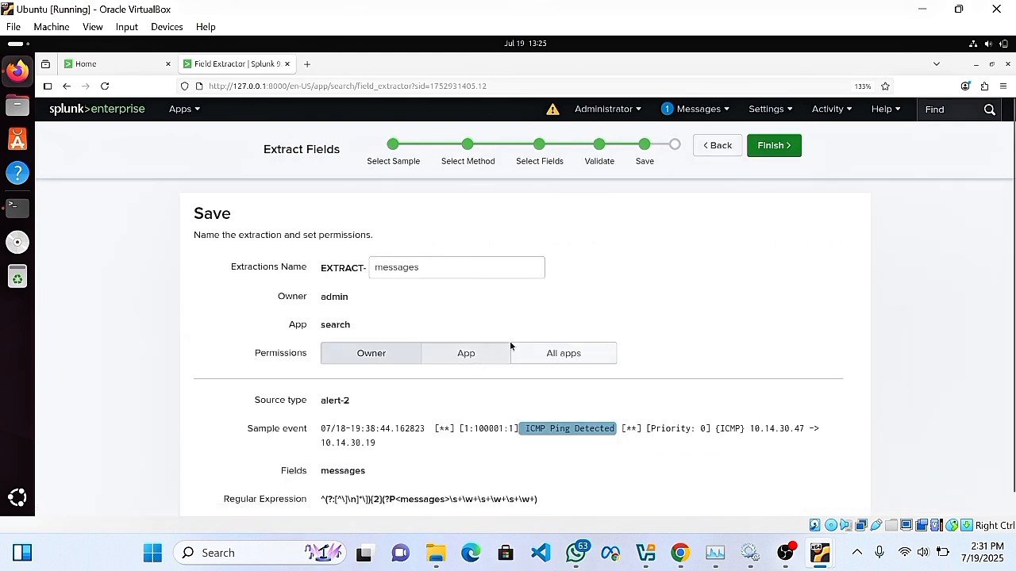
{"action": "left_click", "coordinate": [555, 354]}
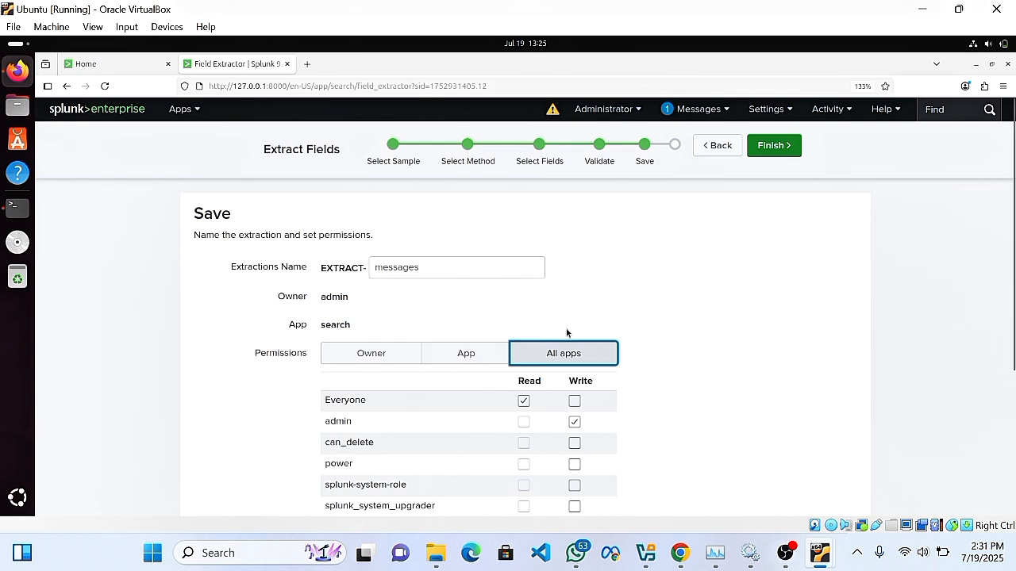
{"action": "scroll", "coordinate": [462, 315], "scroll_direction": "down", "scroll_amount": 3}
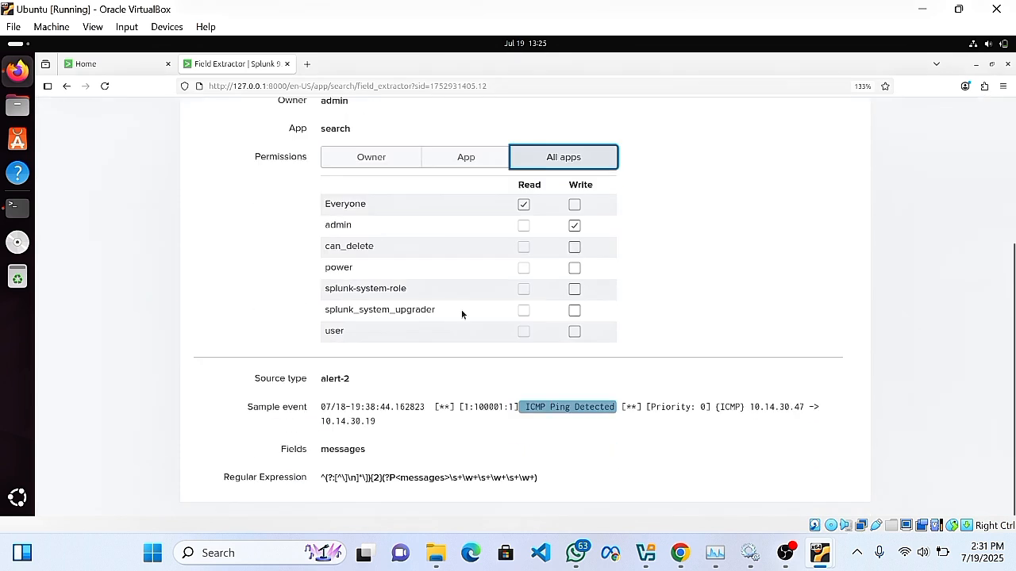
{"action": "scroll", "coordinate": [462, 315], "scroll_direction": "up", "scroll_amount": 3}
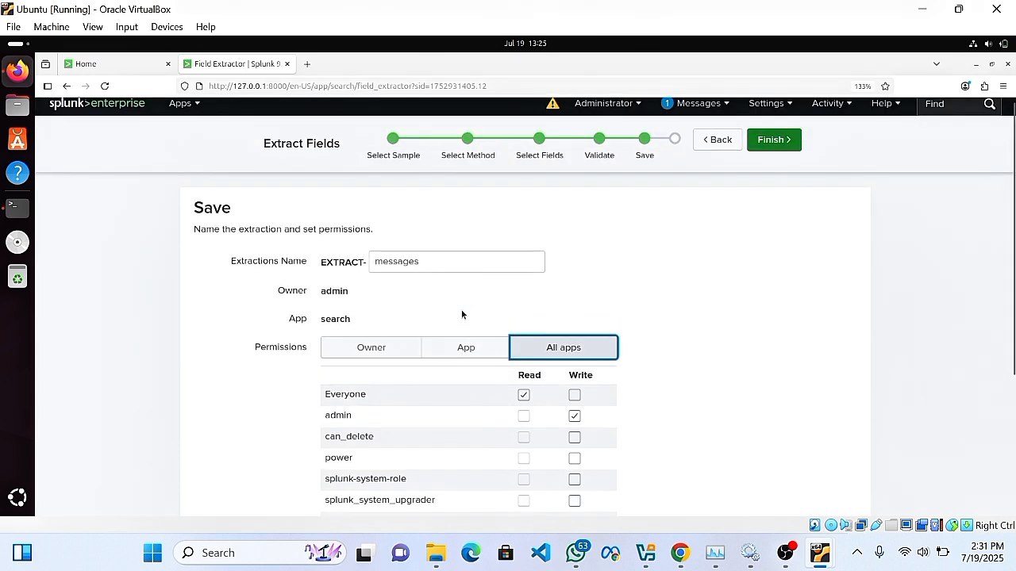
{"action": "left_click", "coordinate": [773, 140]}
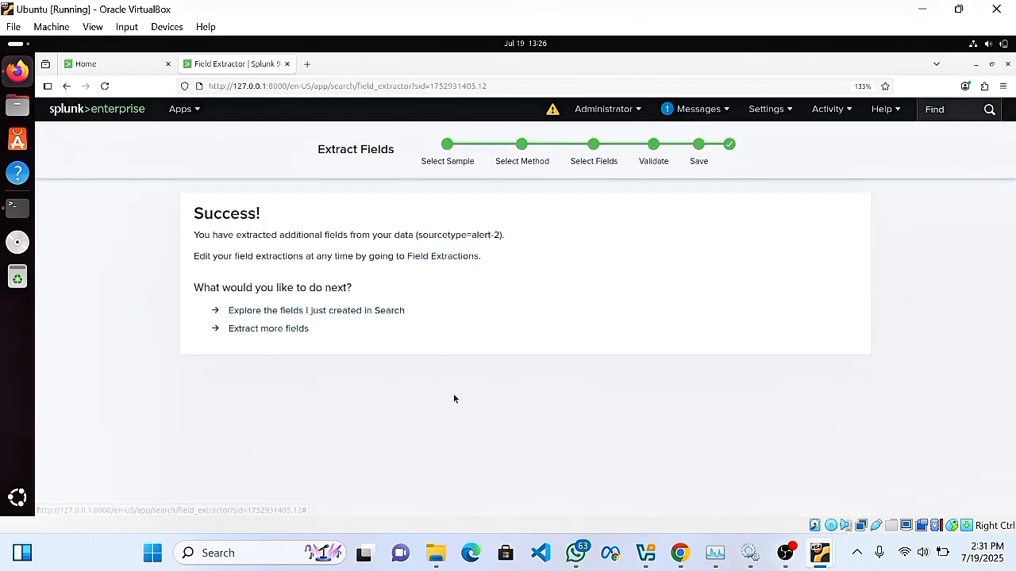
Search sourcetype=alert-2 and confirm messages has the single value ICMP Ping Detected for 70 events.
{"action": "left_click", "coordinate": [262, 311]}
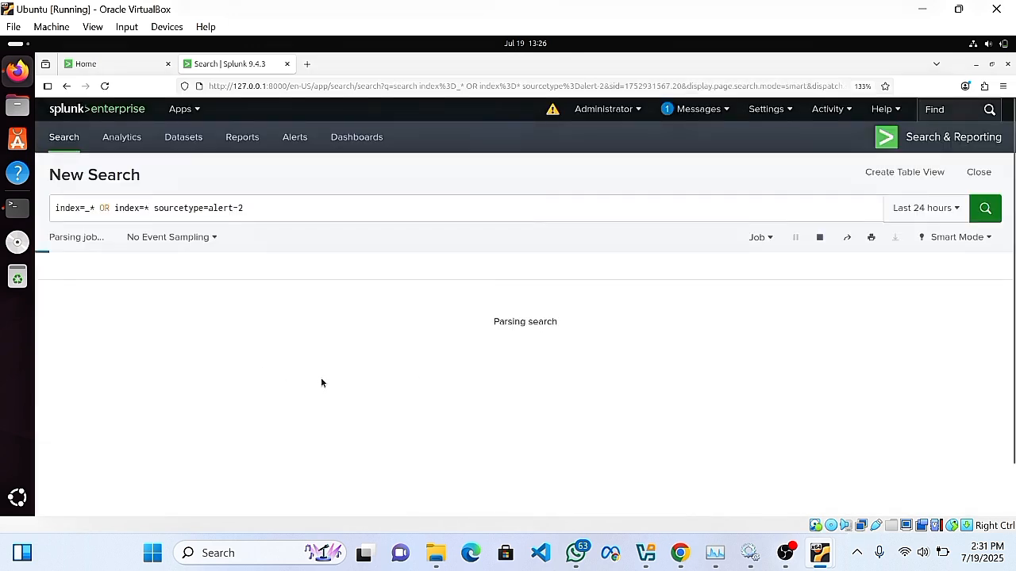
{"action": "scroll", "coordinate": [154, 403], "scroll_direction": "down", "scroll_amount": 5}
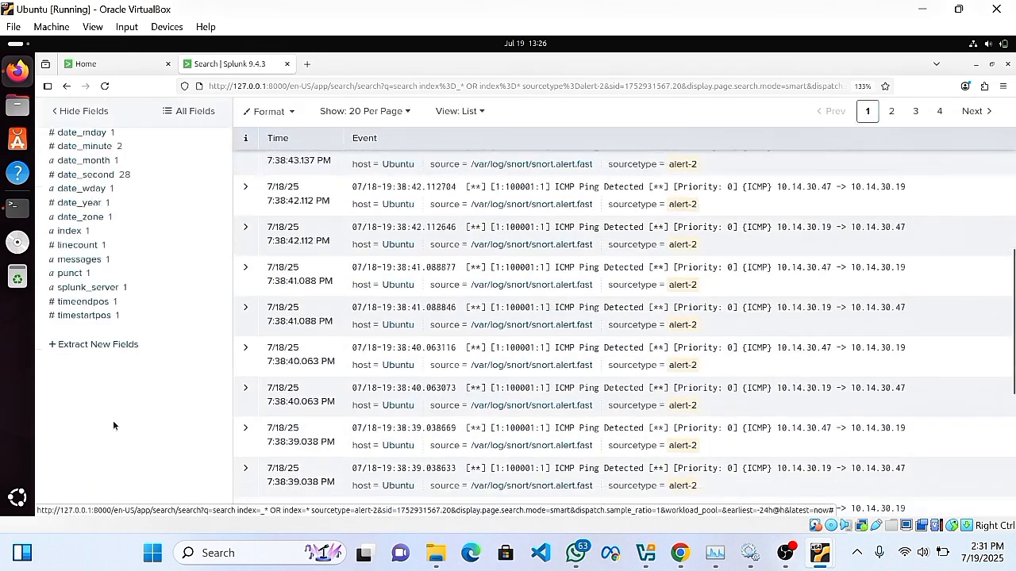
{"action": "left_click", "coordinate": [79, 260]}
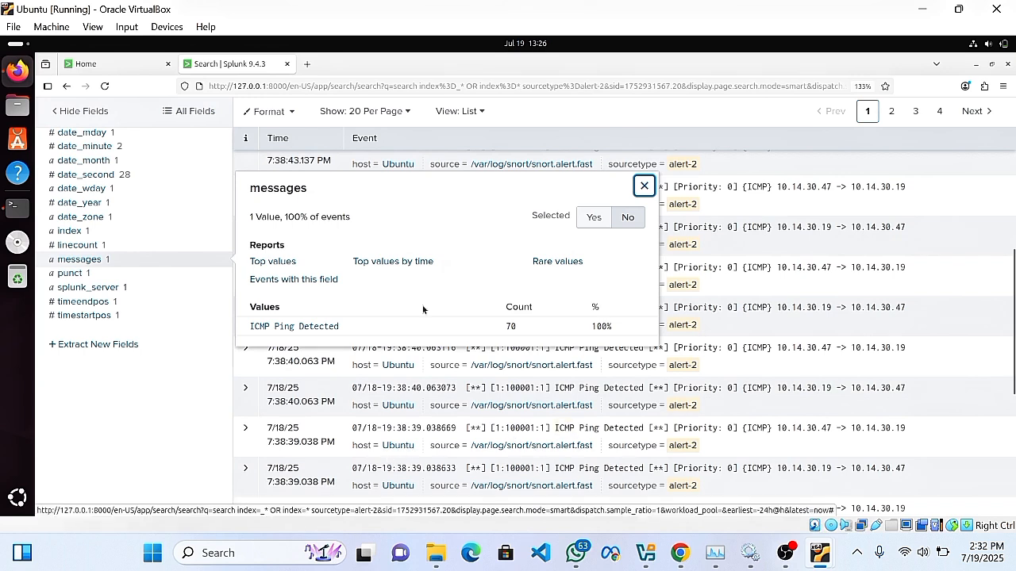
{"action": "left_click", "coordinate": [641, 186]}
{"action": "scroll", "coordinate": [484, 285], "scroll_direction": "up", "scroll_amount": 5}
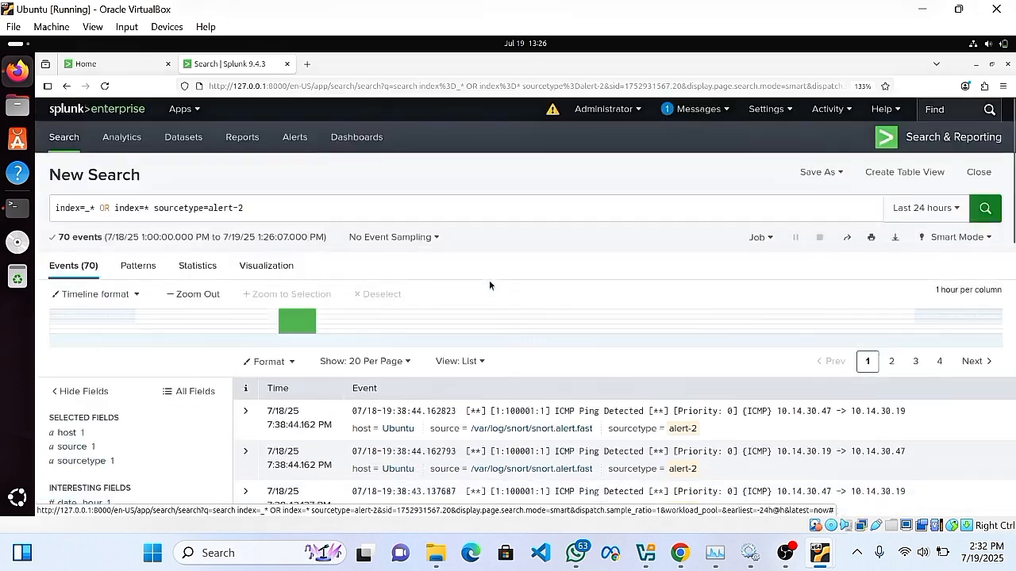
{"action": "scroll", "coordinate": [441, 340], "scroll_direction": "down", "scroll_amount": 3}
{"action": "scroll", "coordinate": [360, 164], "scroll_direction": "up", "scroll_amount": 4}
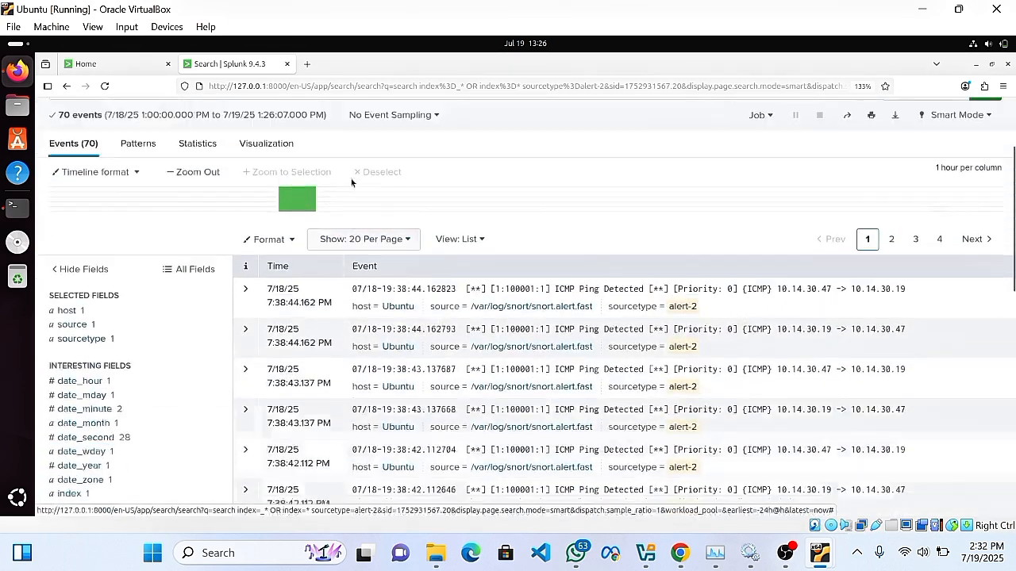
{"action": "scroll", "coordinate": [207, 254], "scroll_direction": "down", "scroll_amount": 10}
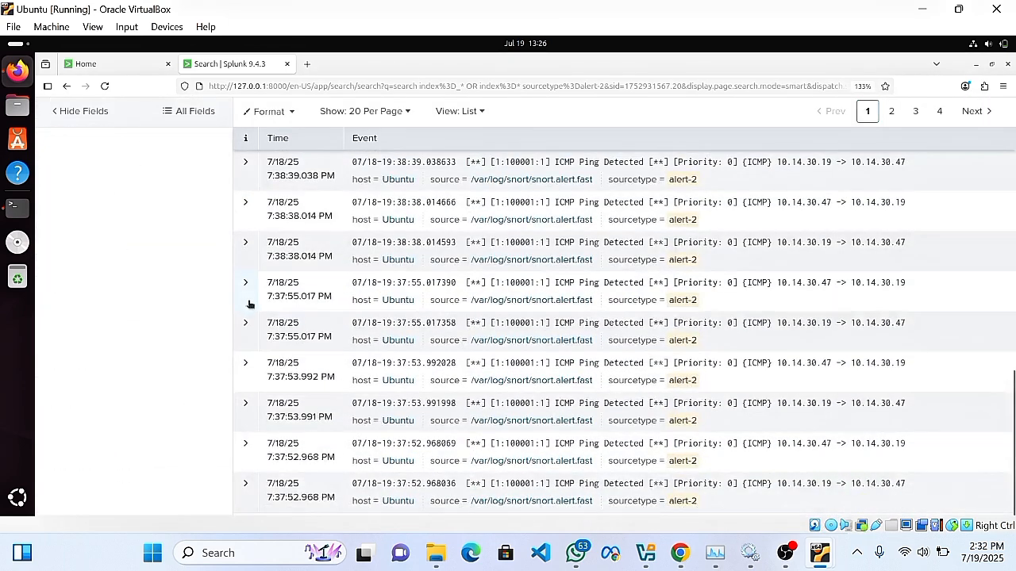
{"action": "scroll", "coordinate": [246, 297], "scroll_direction": "up", "scroll_amount": 10}
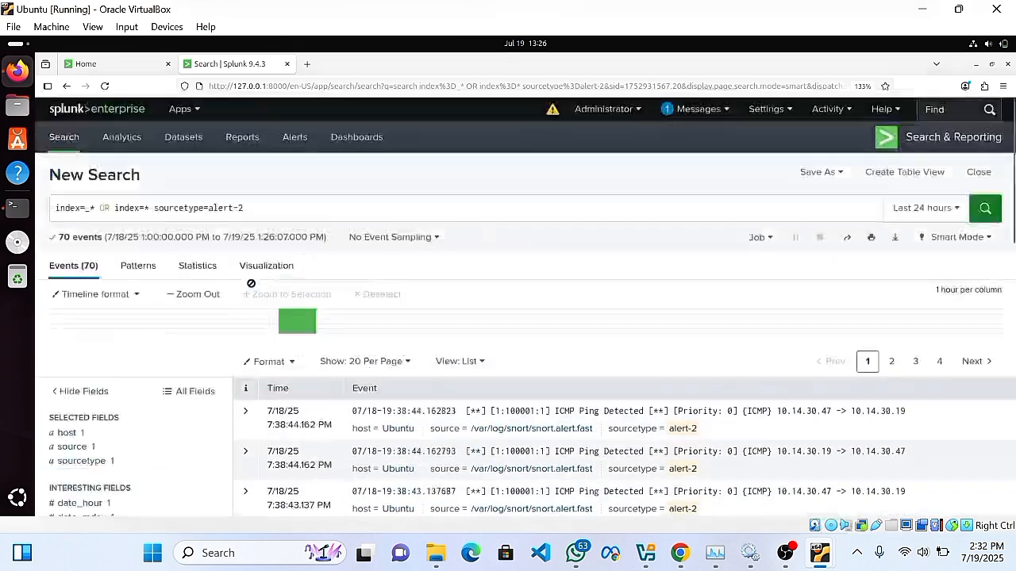
From Data Summary's Sources list, search /var/log/test/test.log, which returns 0 events.
{"action": "left_click", "coordinate": [67, 140]}
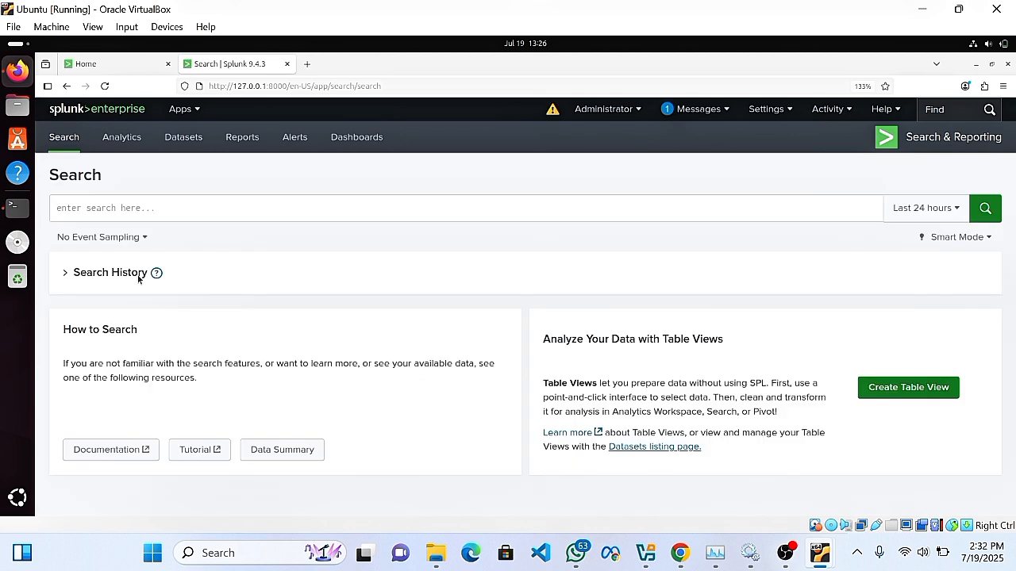
{"action": "left_click", "coordinate": [278, 449]}
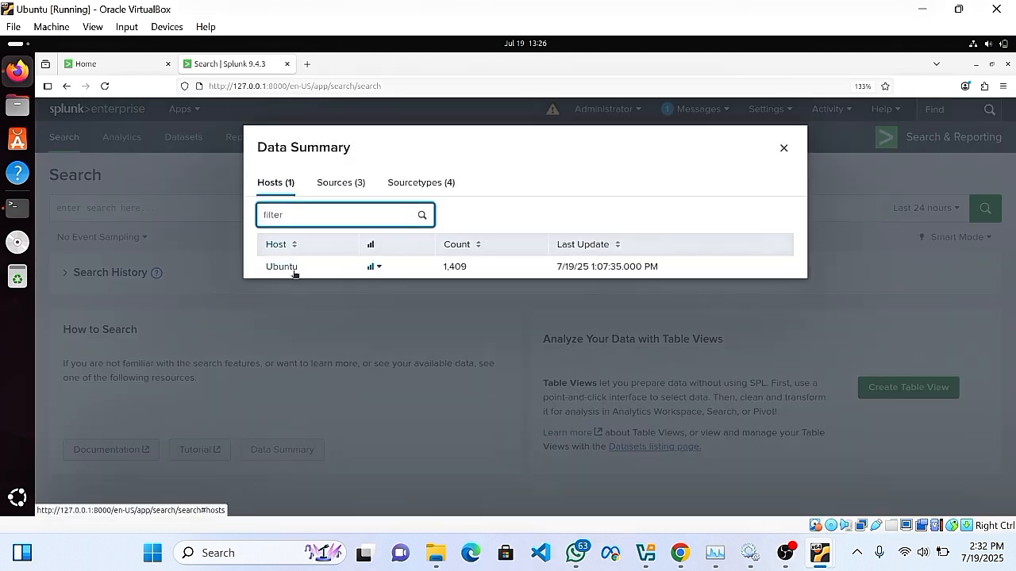
{"action": "left_click", "coordinate": [329, 181]}
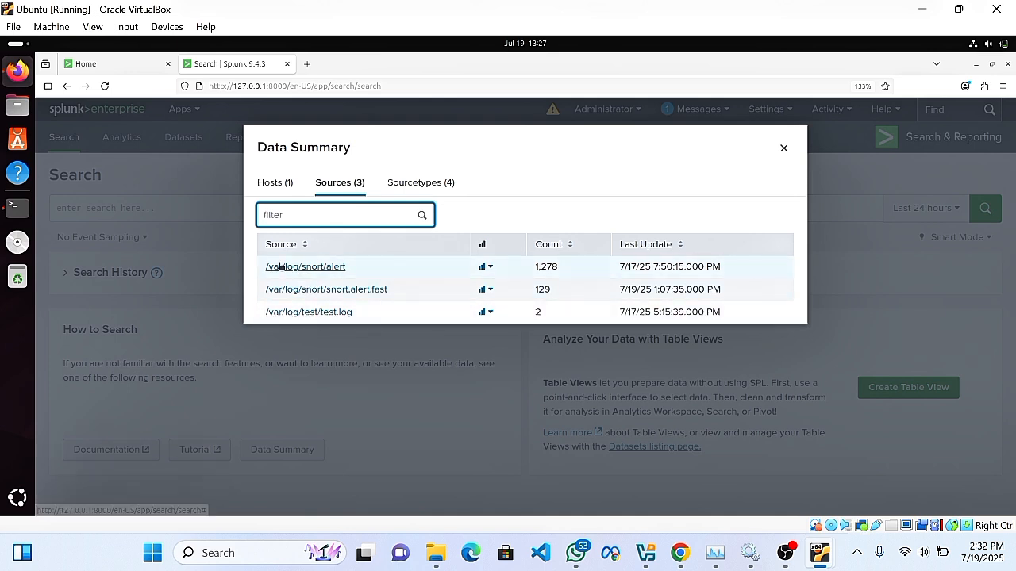
{"action": "left_click", "coordinate": [315, 313]}
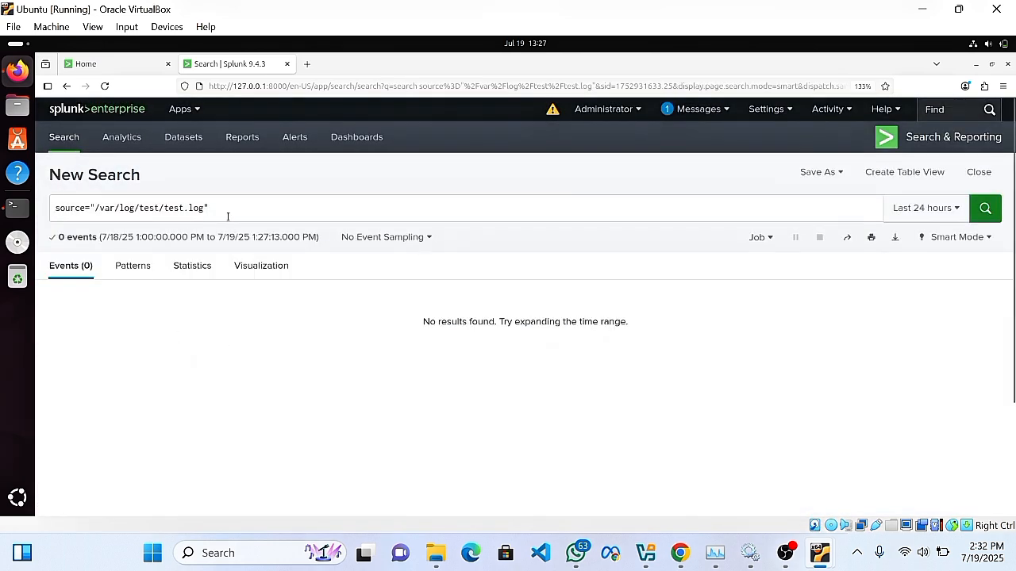
Delete the source="/var/log/test/test.log" query from the search bar.
{"action": "left_click_drag", "start_coordinate": [230, 217], "coordinate": [30, 211]}
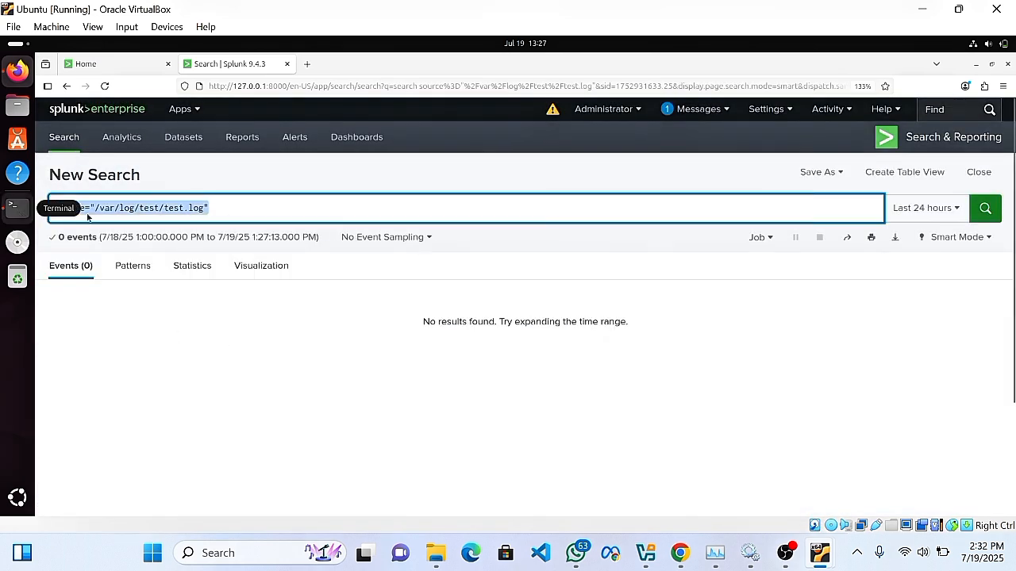
{"action": "left_click", "coordinate": [257, 208]}
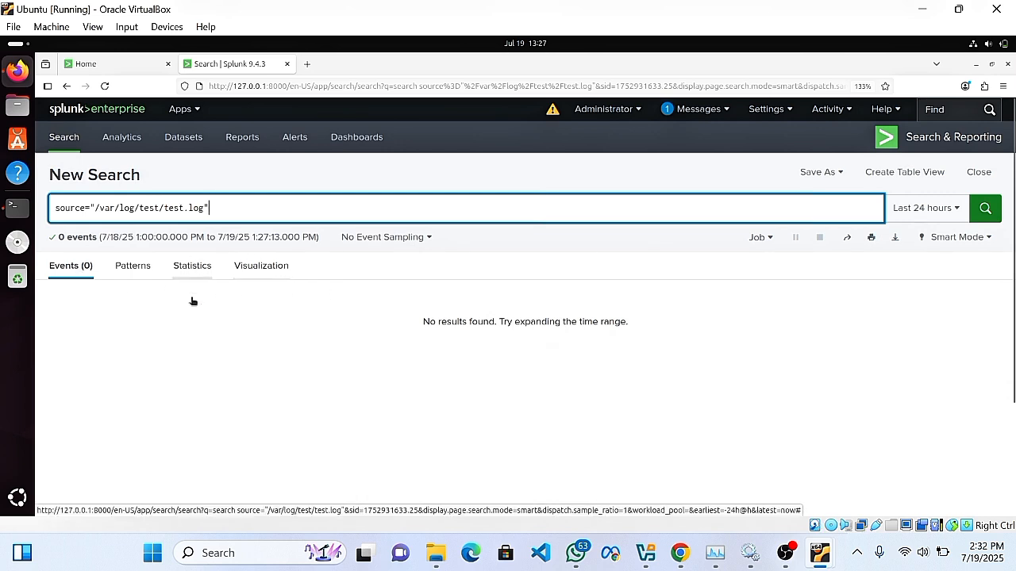
{"action": "scroll", "coordinate": [452, 358], "scroll_direction": "down", "scroll_amount": 3}
{"action": "scroll", "coordinate": [357, 261], "scroll_direction": "up", "scroll_amount": 3}
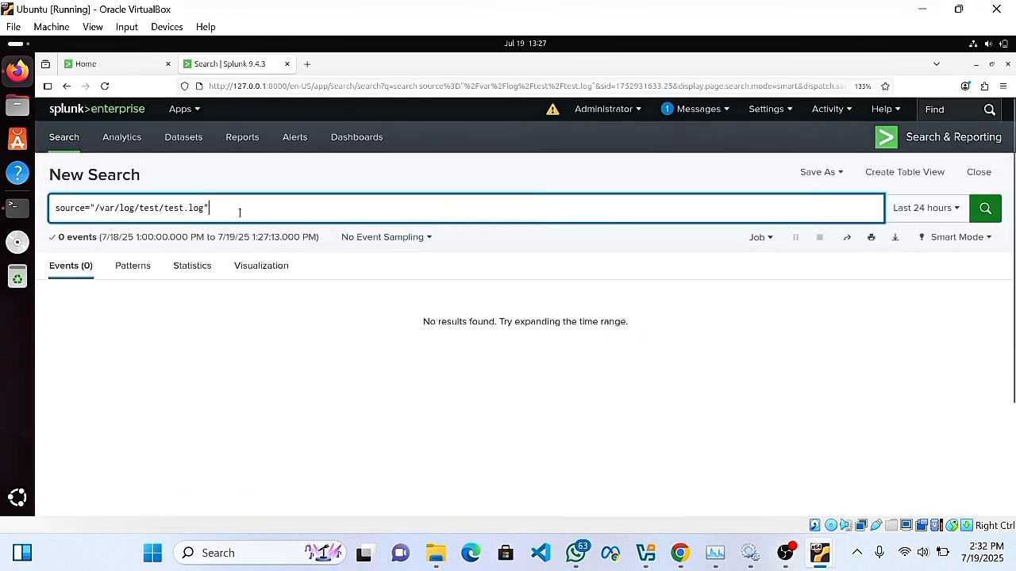
{"action": "key", "text": "BackSpace"}
{"action": "key", "text": "BackSpace"}
{"action": "key", "text": "BackSpace"}
{"action": "key", "text": "BackSpace"}
{"action": "key", "text": "BackSpace"}
{"action": "key", "text": "BackSpace"}
{"action": "key", "text": "BackSpace"}
{"action": "key", "text": "BackSpace"}
{"action": "key", "text": "BackSpace"}
{"action": "key", "text": "BackSpace"}
{"action": "key", "text": "BackSpace"}
{"action": "key", "text": "BackSpace"}
{"action": "key", "text": "BackSpace"}
{"action": "key", "text": "BackSpace"}
{"action": "key", "text": "BackSpace"}
{"action": "key", "text": "BackSpace"}
{"action": "key", "text": "BackSpace"}
{"action": "key", "text": "BackSpace"}
{"action": "key", "text": "BackSpace"}
{"action": "key", "text": "BackSpace"}
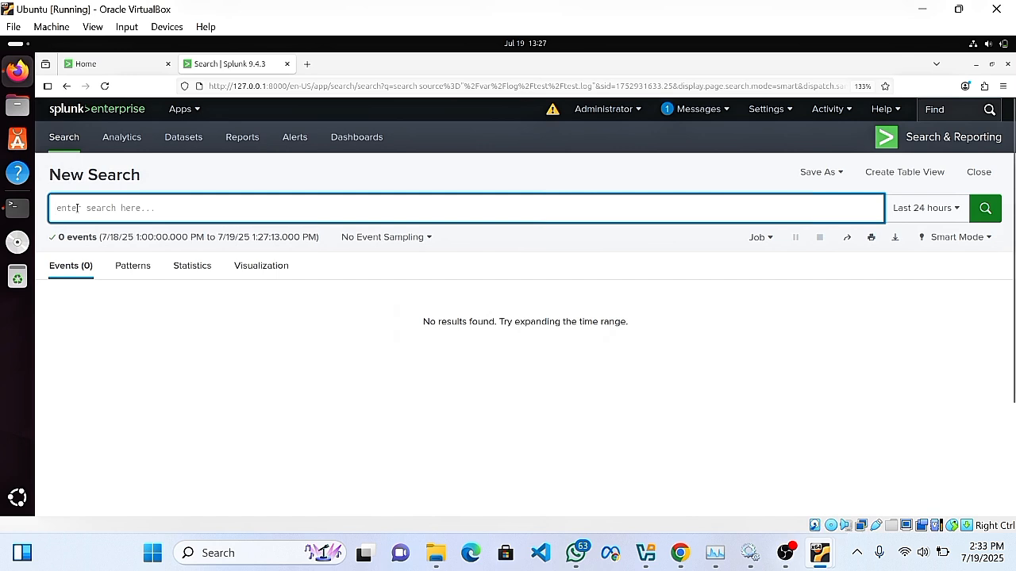
Run index=* from the autocomplete suggestion and scroll through the 70 ICMP Ping Detected events.
{"action": "type", "text": "ind"}
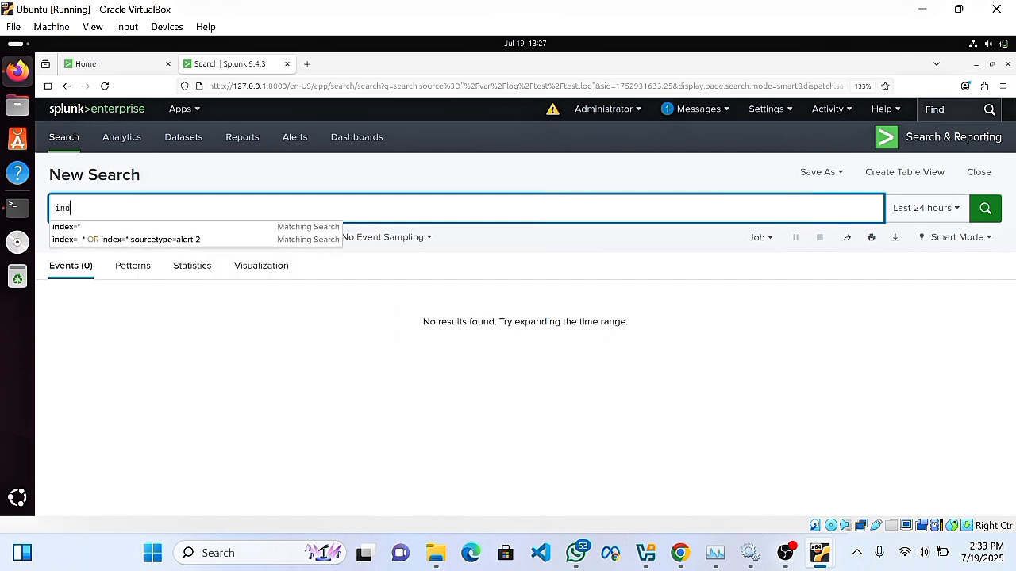
{"action": "key", "text": "Down"}
{"action": "key", "text": "Return"}
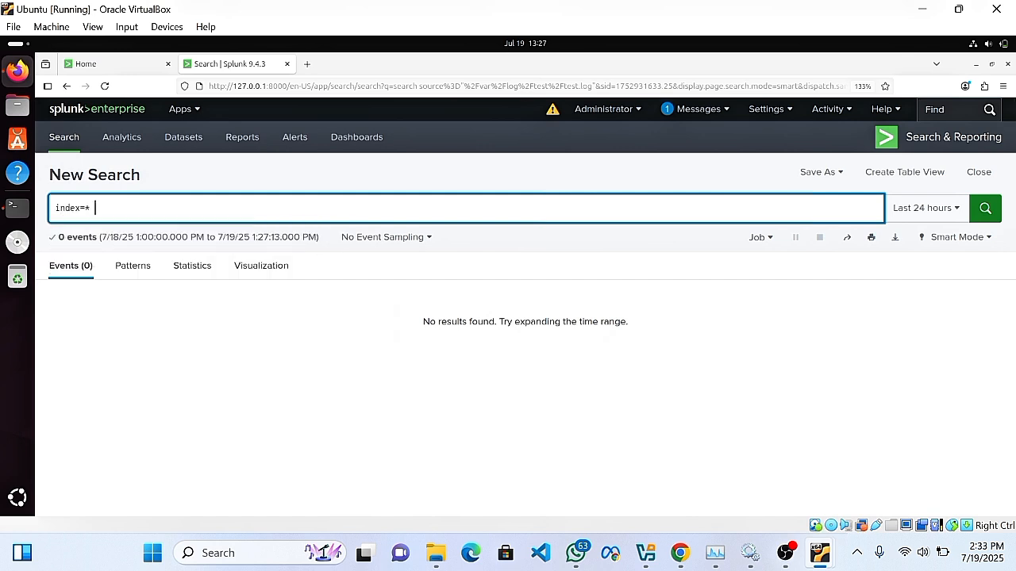
{"action": "key", "text": "Return"}
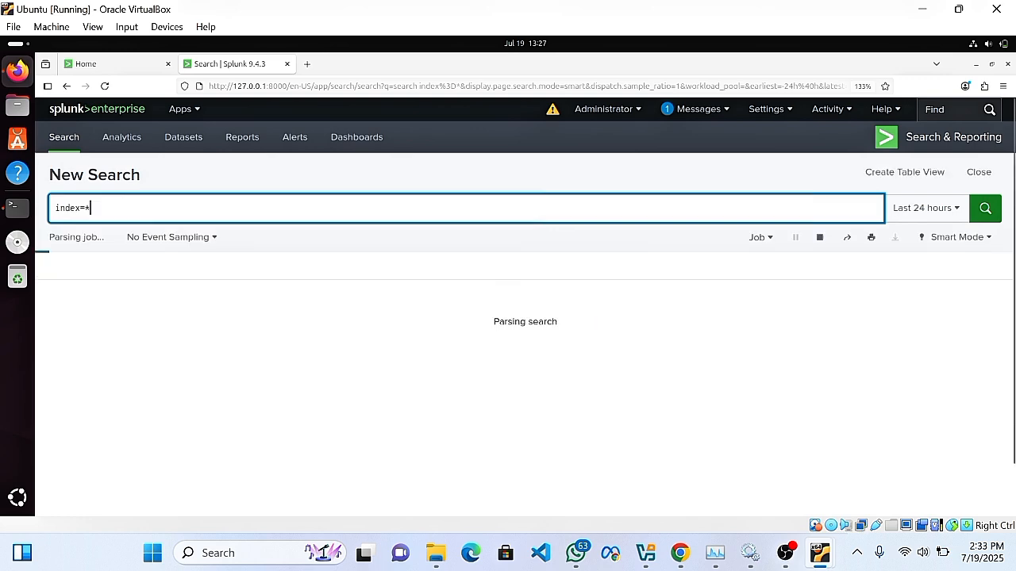
{"action": "scroll", "coordinate": [300, 459], "scroll_direction": "down", "scroll_amount": 10}
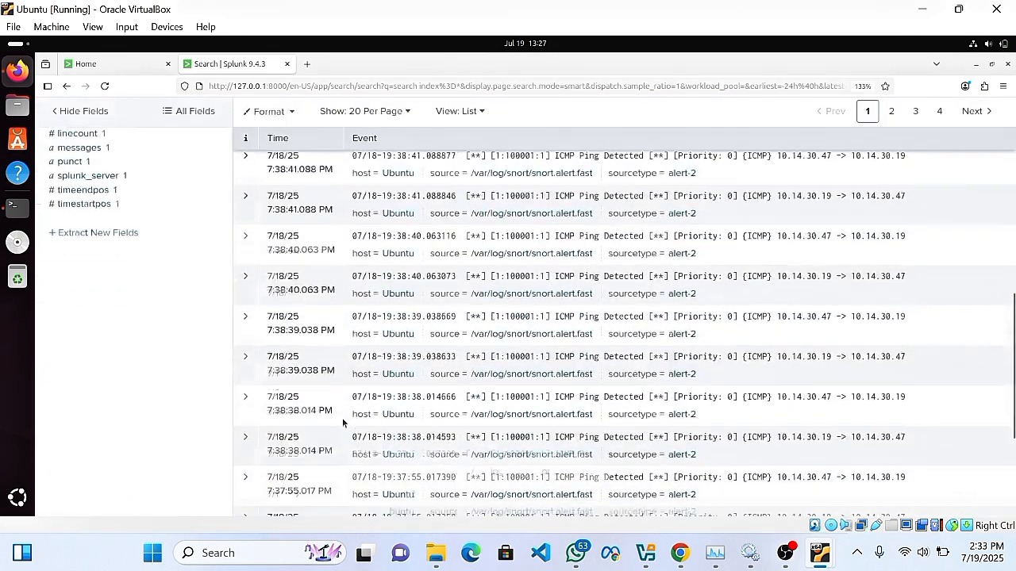
{"action": "scroll", "coordinate": [343, 415], "scroll_direction": "up", "scroll_amount": 10}
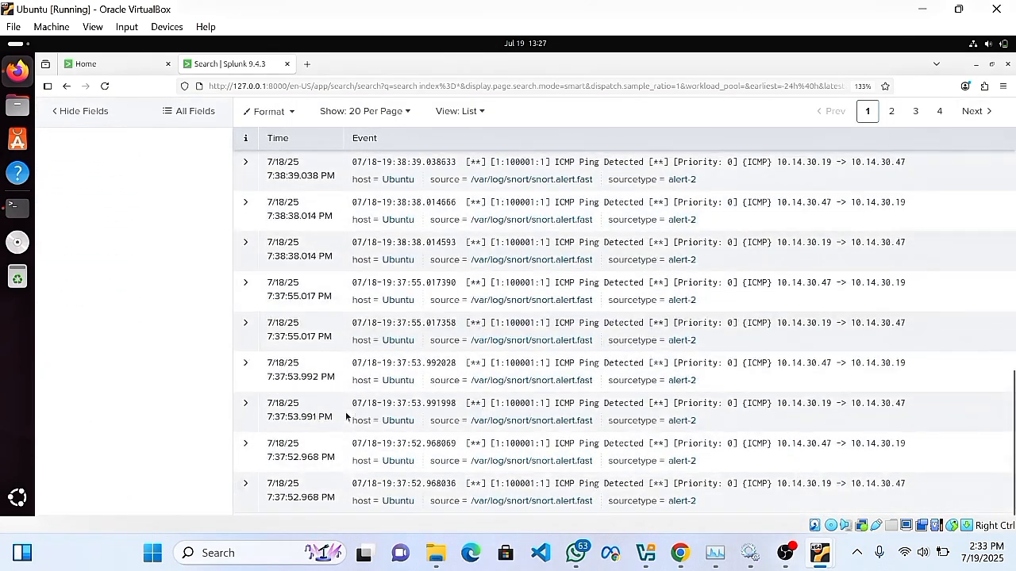
{"action": "scroll", "coordinate": [347, 411], "scroll_direction": "down", "scroll_amount": 1}
{"action": "scroll", "coordinate": [347, 411], "scroll_direction": "down", "scroll_amount": 1}
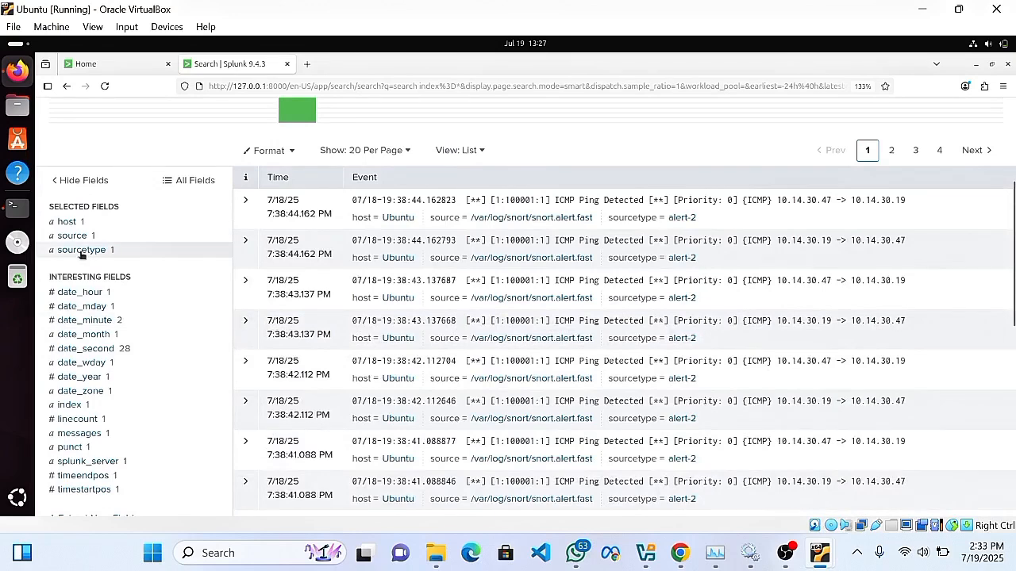
{"action": "scroll", "coordinate": [364, 251], "scroll_direction": "up", "scroll_amount": 1}
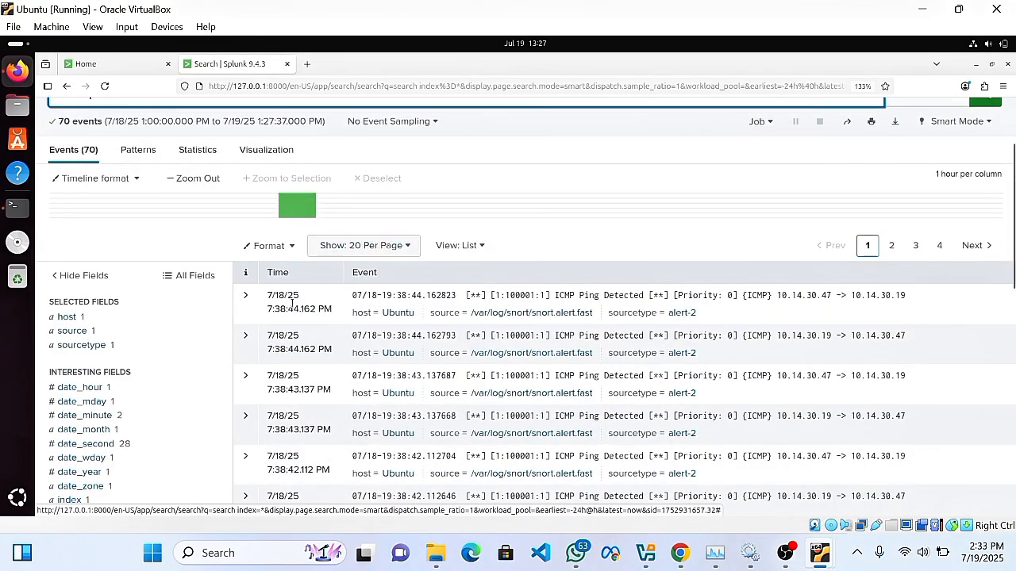
{"action": "scroll", "coordinate": [173, 274], "scroll_direction": "up", "scroll_amount": 2}
{"action": "scroll", "coordinate": [158, 318], "scroll_direction": "down", "scroll_amount": 6}
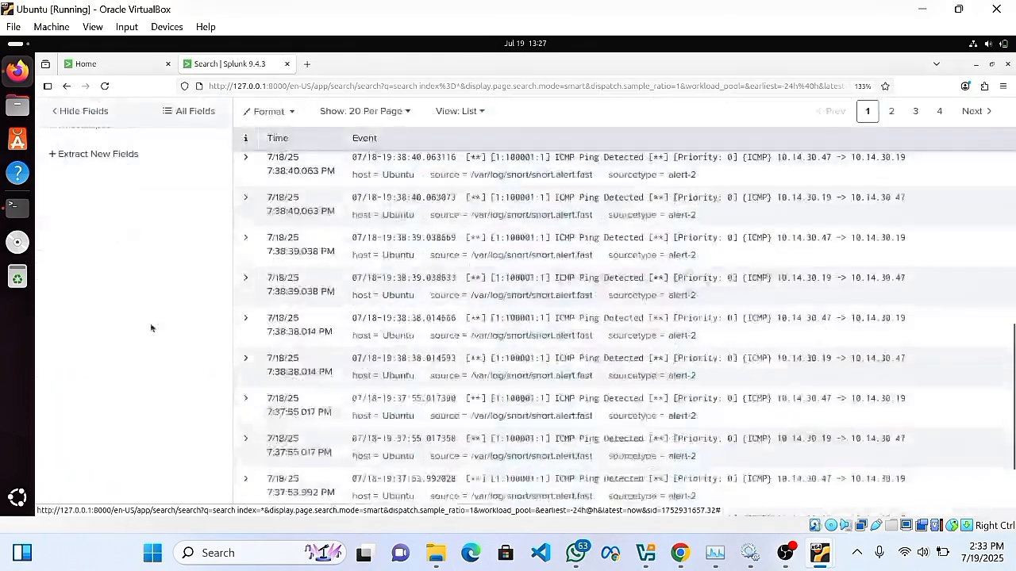
{"action": "scroll", "coordinate": [175, 231], "scroll_direction": "up", "scroll_amount": 5}
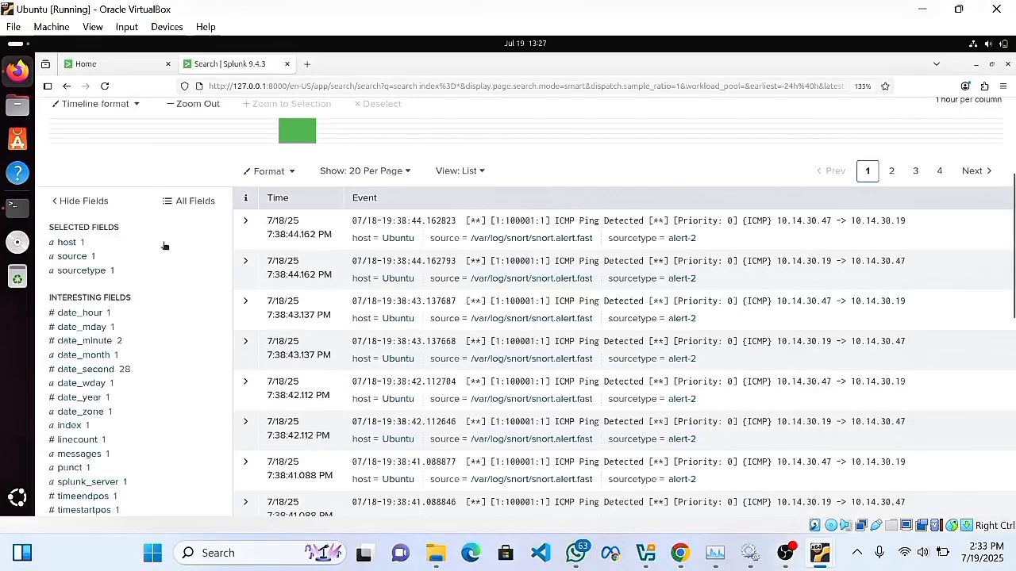
Check the source, sourcetype and host summaries: snort.alert.fast and alert-2 cover all 70 events.
{"action": "left_click", "coordinate": [81, 260]}
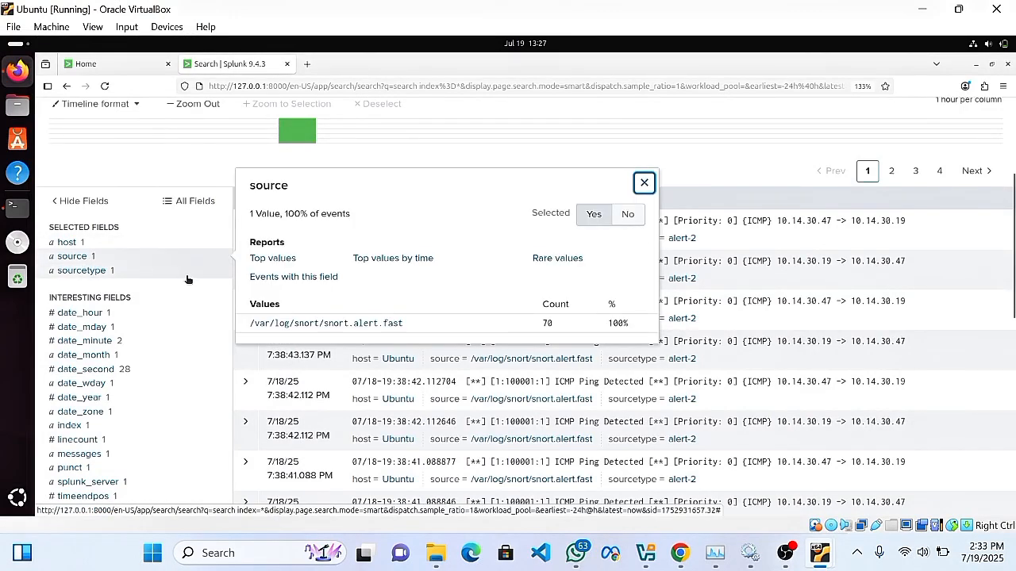
{"action": "left_click", "coordinate": [68, 271]}
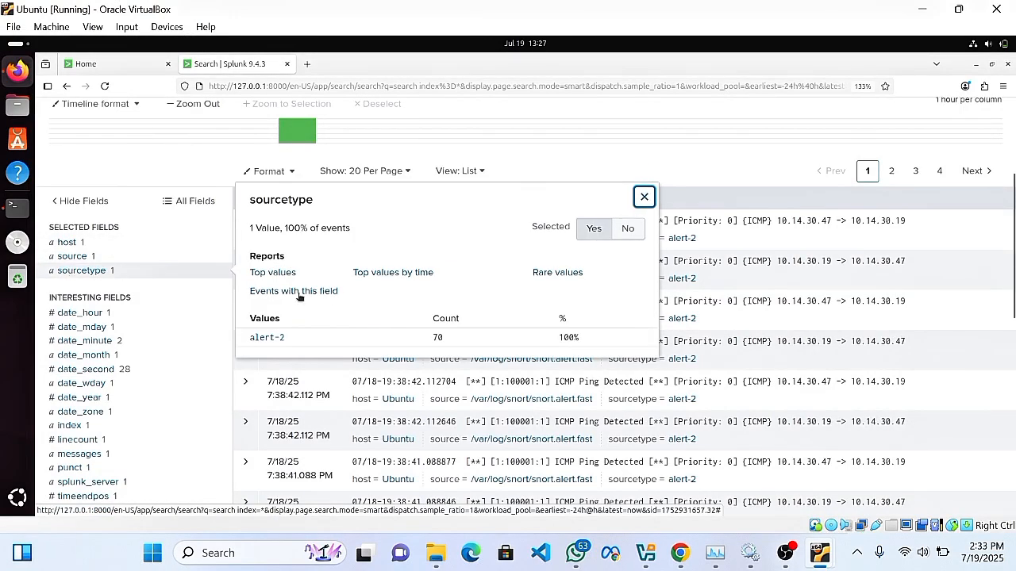
{"action": "left_click", "coordinate": [70, 255]}
{"action": "left_click", "coordinate": [68, 244]}
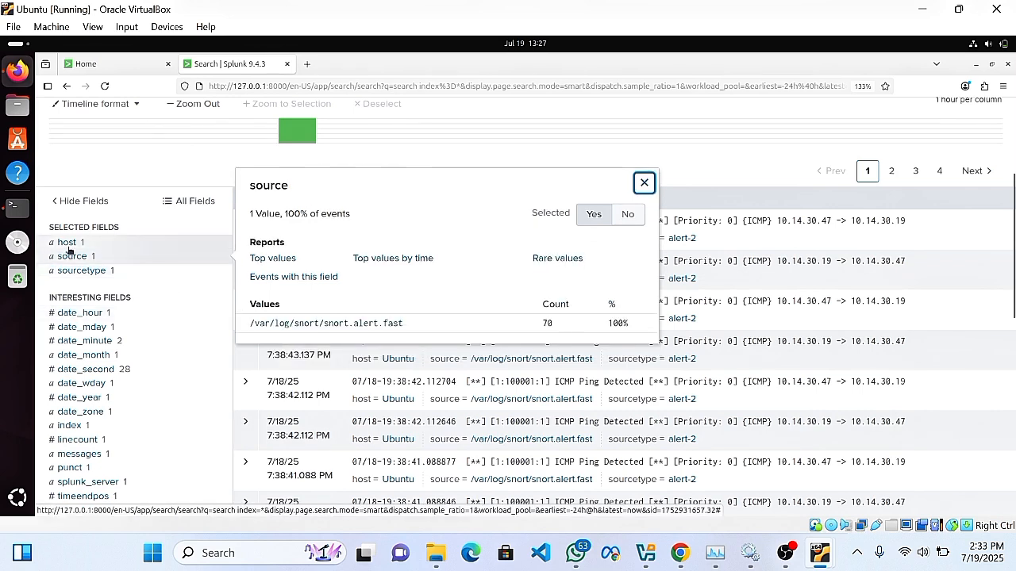
{"action": "left_click", "coordinate": [76, 258]}
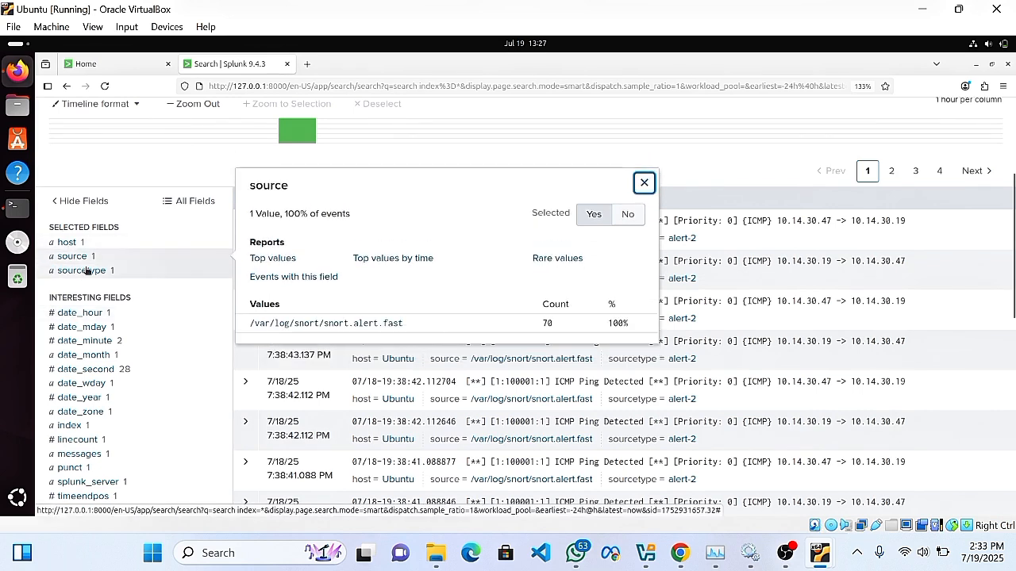
{"action": "scroll", "coordinate": [334, 426], "scroll_direction": "up", "scroll_amount": 1}
{"action": "scroll", "coordinate": [334, 426], "scroll_direction": "down", "scroll_amount": 3}
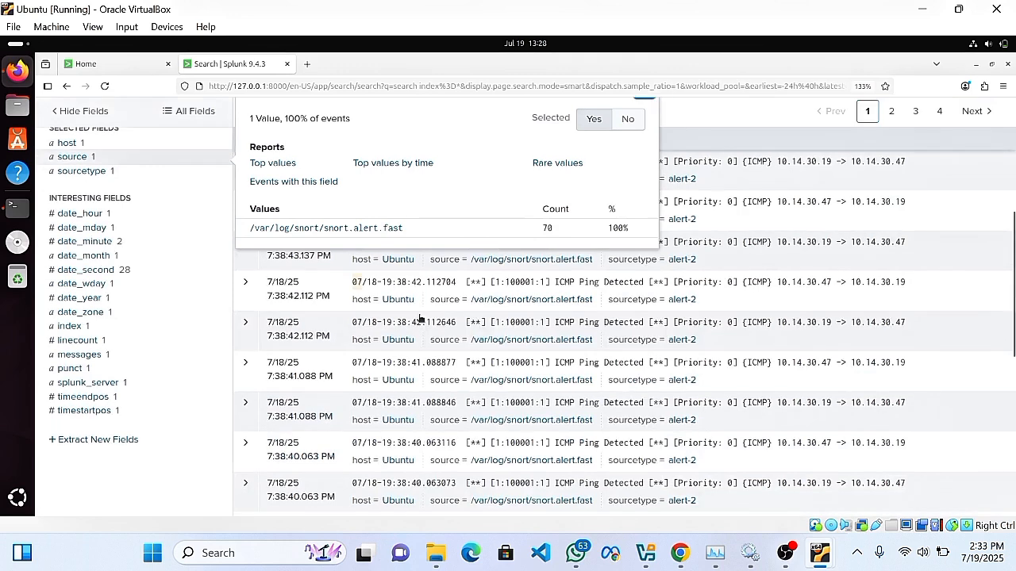
{"action": "scroll", "coordinate": [420, 318], "scroll_direction": "down", "scroll_amount": 5}
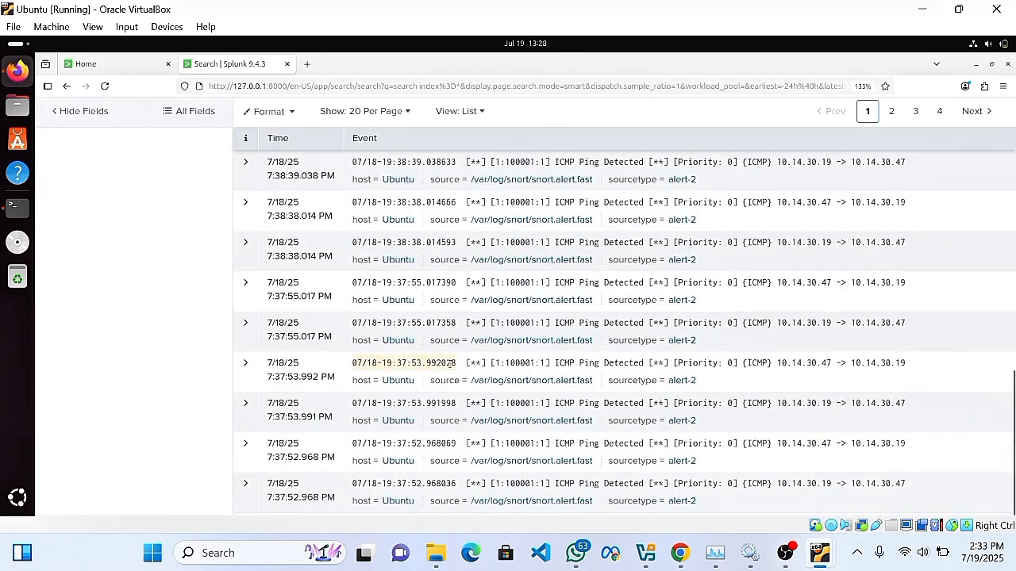
{"action": "scroll", "coordinate": [449, 357], "scroll_direction": "up", "scroll_amount": 8}
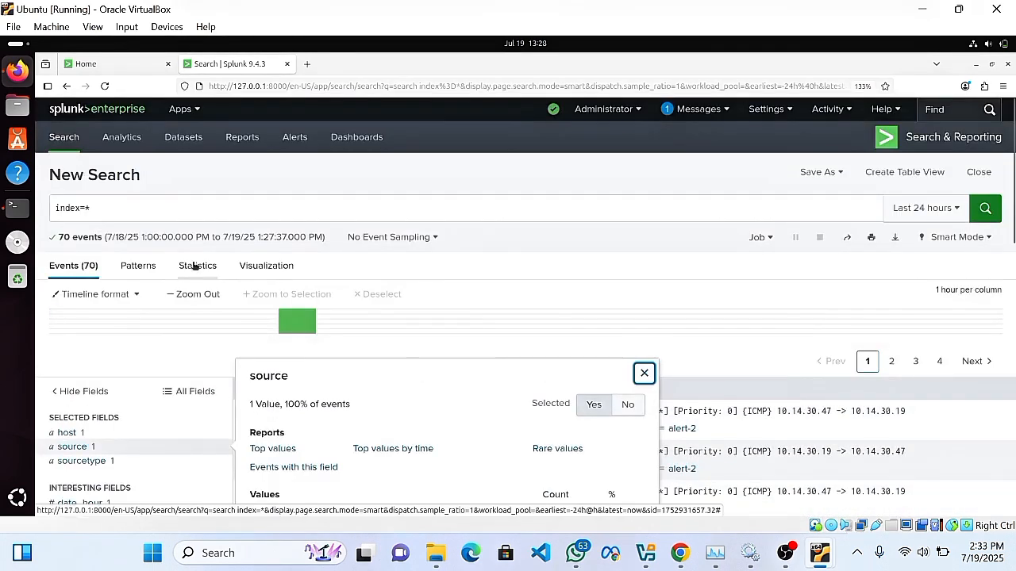
Review the Statistics, Visualization and Patterns views, then return to Events (70).
{"action": "left_click", "coordinate": [195, 267]}
{"action": "left_click", "coordinate": [197, 266]}
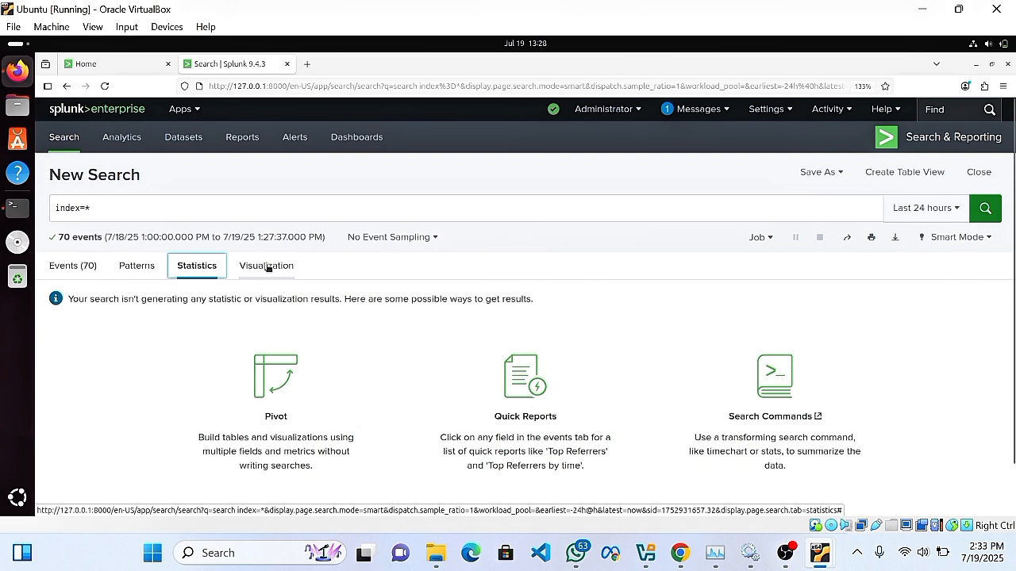
{"action": "left_click", "coordinate": [266, 266]}
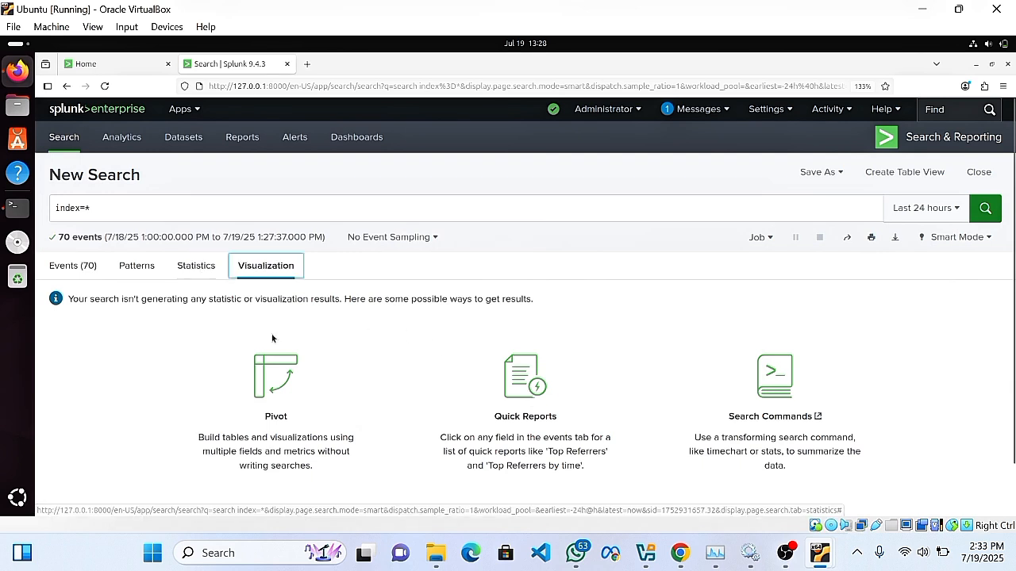
{"action": "left_click", "coordinate": [191, 265]}
{"action": "left_click", "coordinate": [136, 266]}
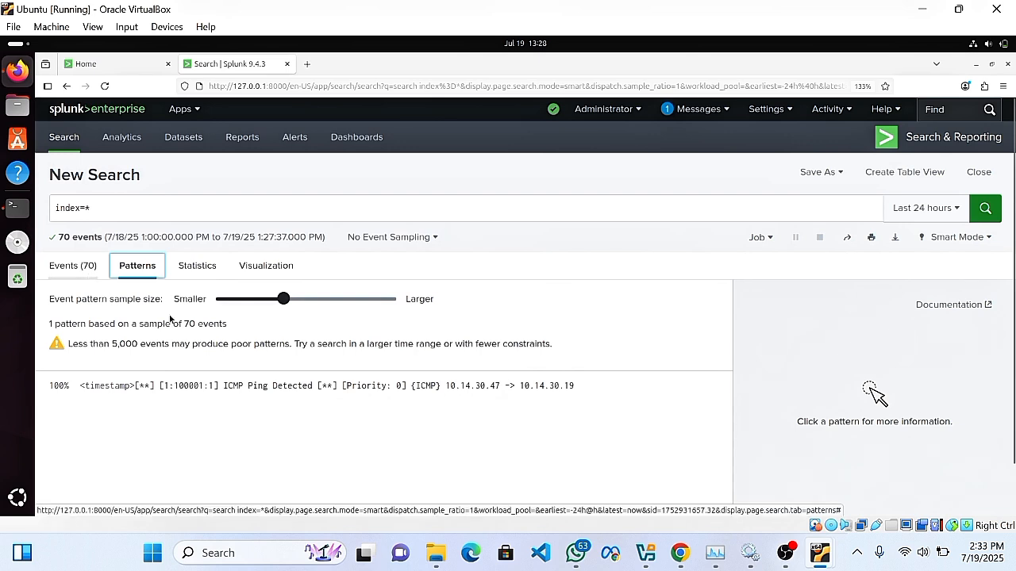
{"action": "left_click", "coordinate": [67, 267]}
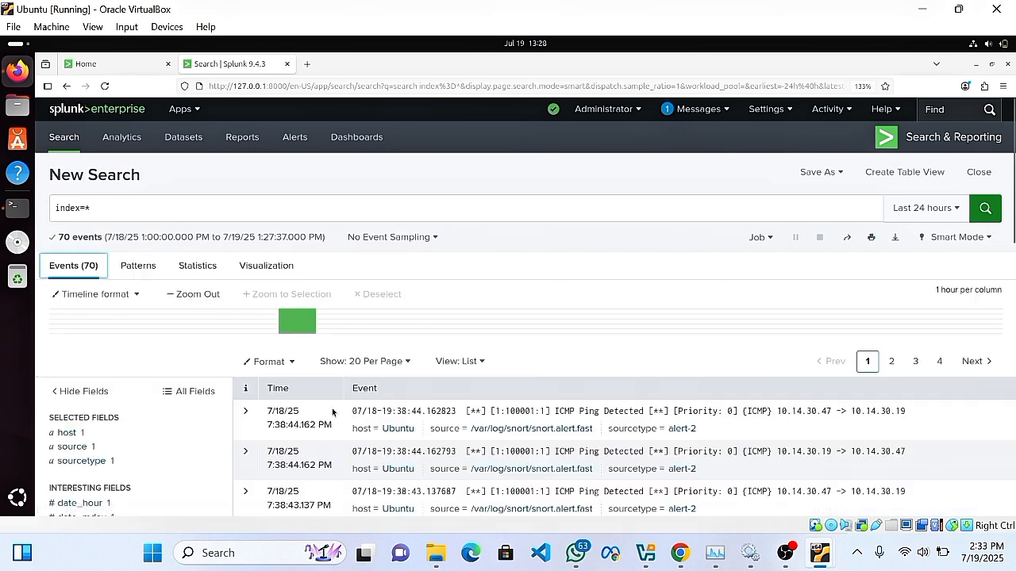
{"action": "scroll", "coordinate": [508, 332], "scroll_direction": "down", "scroll_amount": 5}
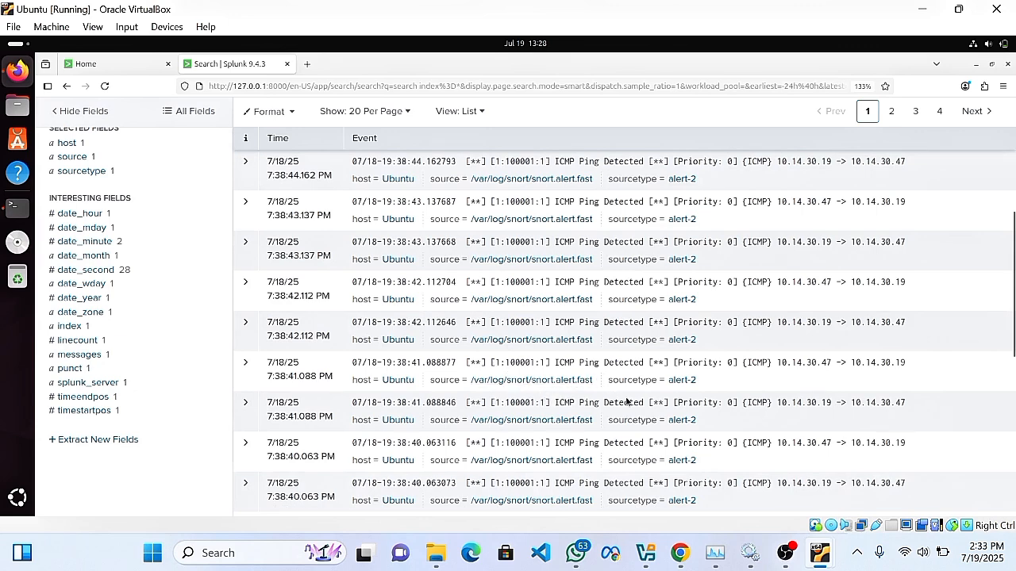
{"action": "scroll", "coordinate": [539, 369], "scroll_direction": "down", "scroll_amount": 1}
{"action": "scroll", "coordinate": [515, 349], "scroll_direction": "up", "scroll_amount": 8}
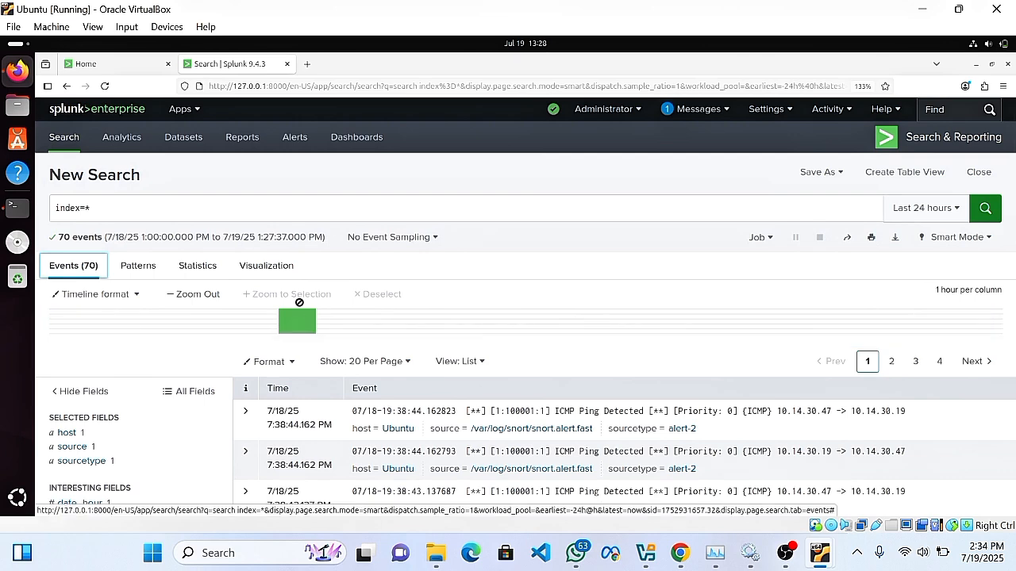
{"action": "scroll", "coordinate": [349, 365], "scroll_direction": "down", "scroll_amount": 4}
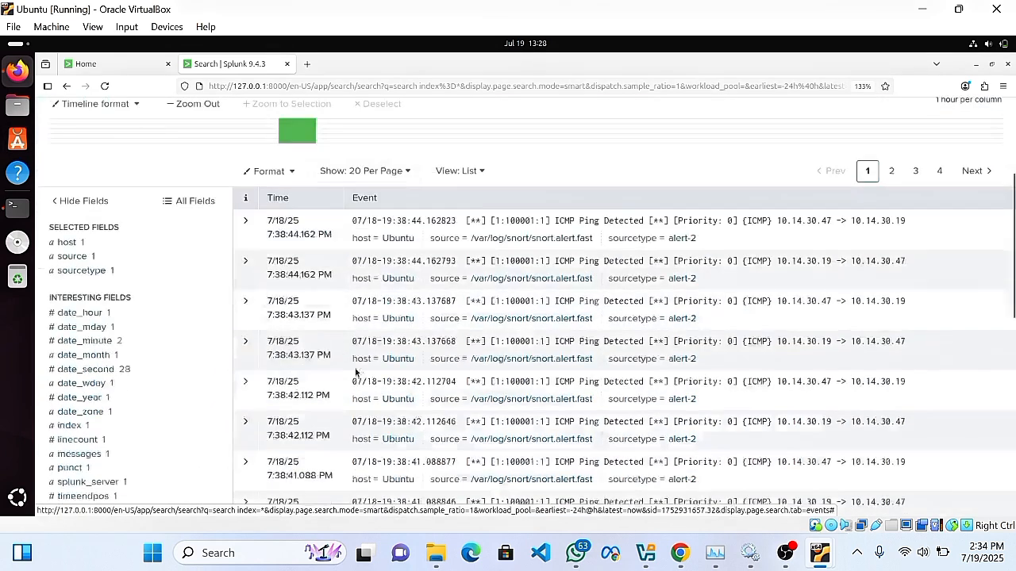
{"action": "scroll", "coordinate": [355, 368], "scroll_direction": "down", "scroll_amount": 2}
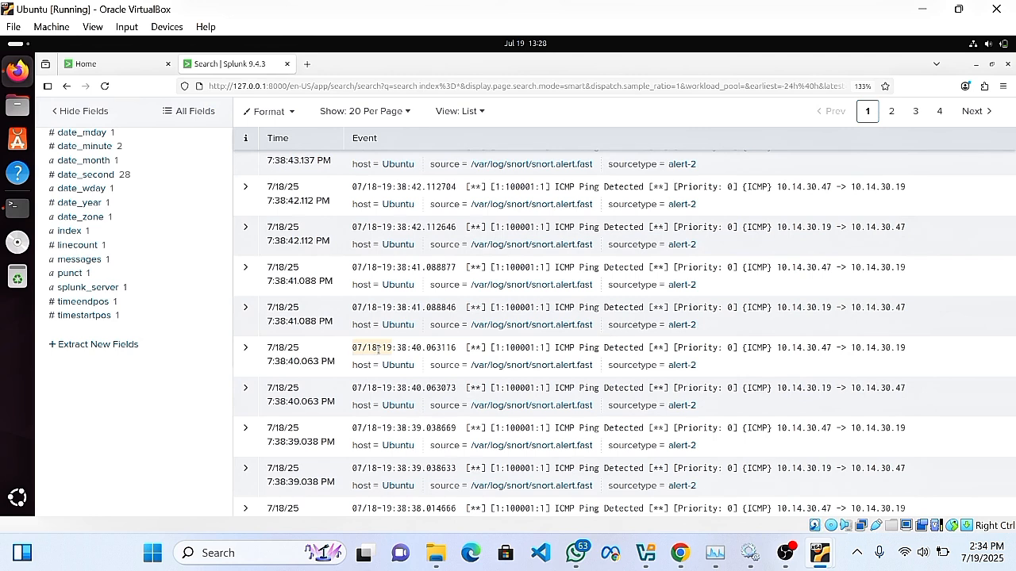
{"action": "scroll", "coordinate": [381, 349], "scroll_direction": "down", "scroll_amount": 3}
{"action": "scroll", "coordinate": [385, 357], "scroll_direction": "up", "scroll_amount": 10}
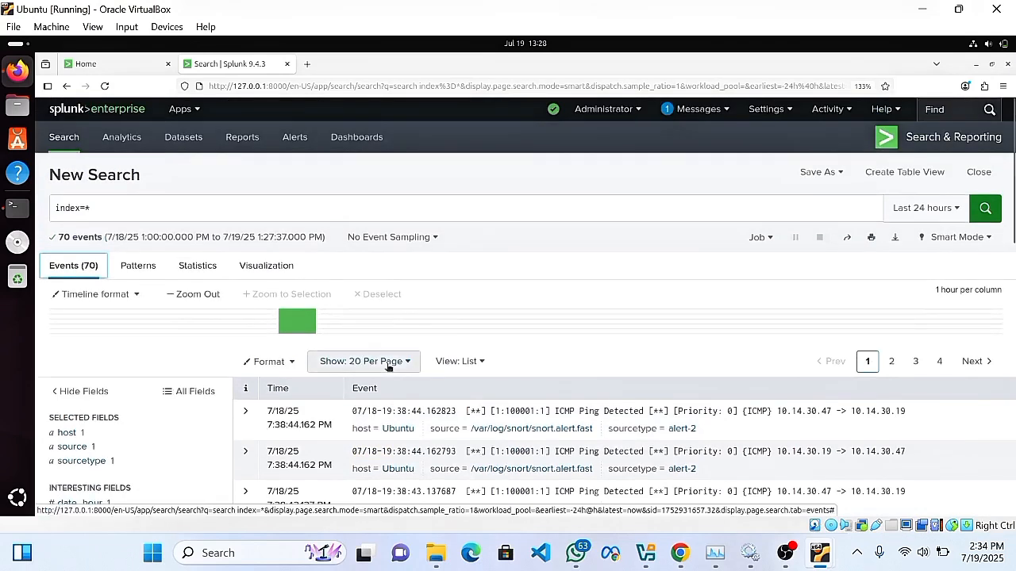